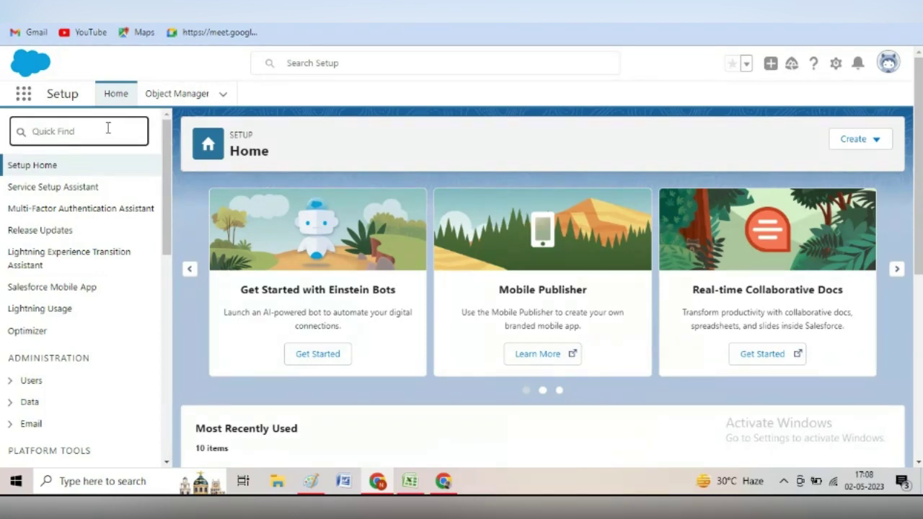
Step: Search Setup Quick Find for 'permission' and open the Permission Sets page
text(permission)
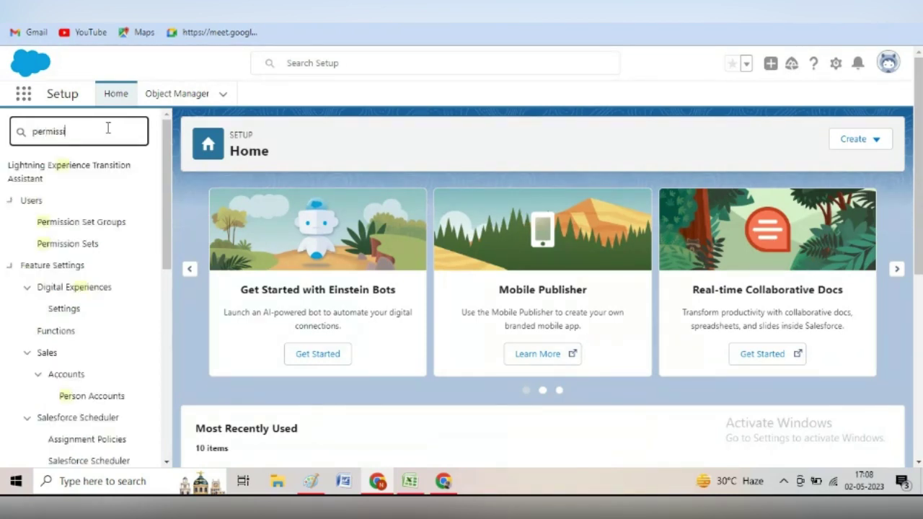
click(89, 212)
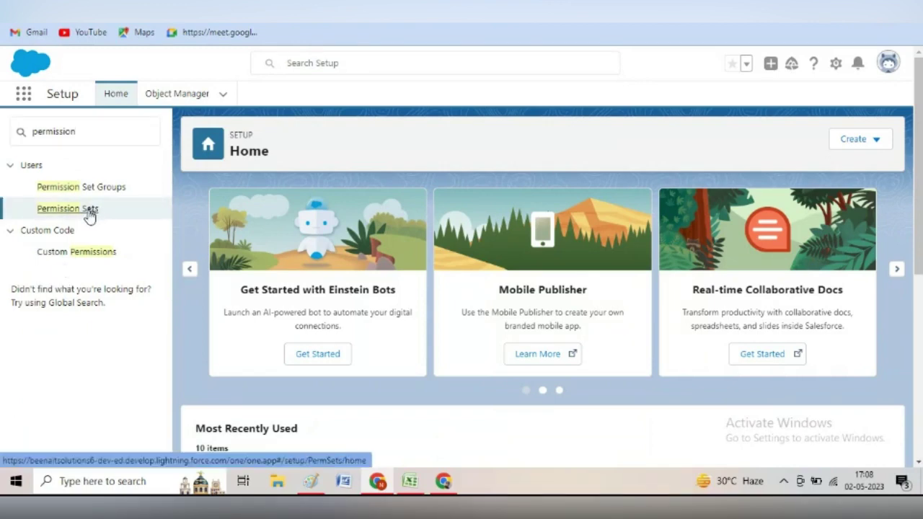
click(88, 213)
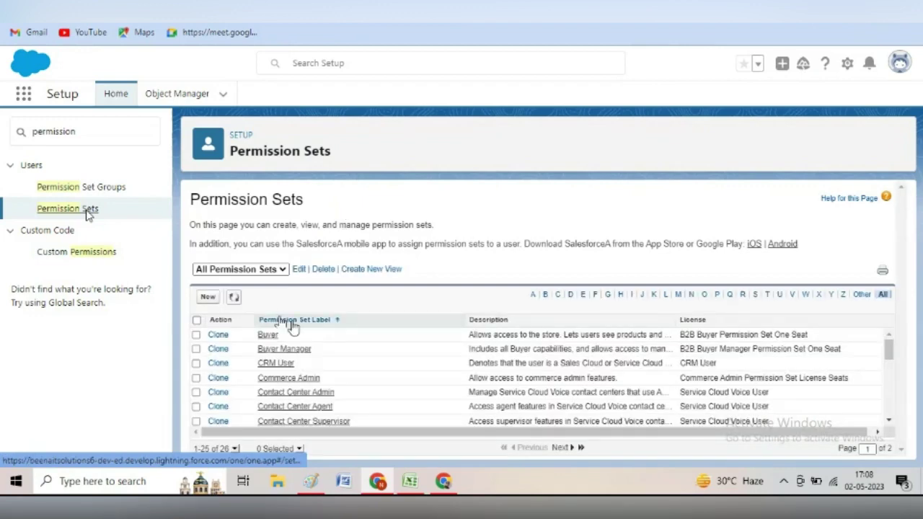
Step: Open the Contact Create Permission set from the Permission Sets list
drag(891, 353, 890, 367)
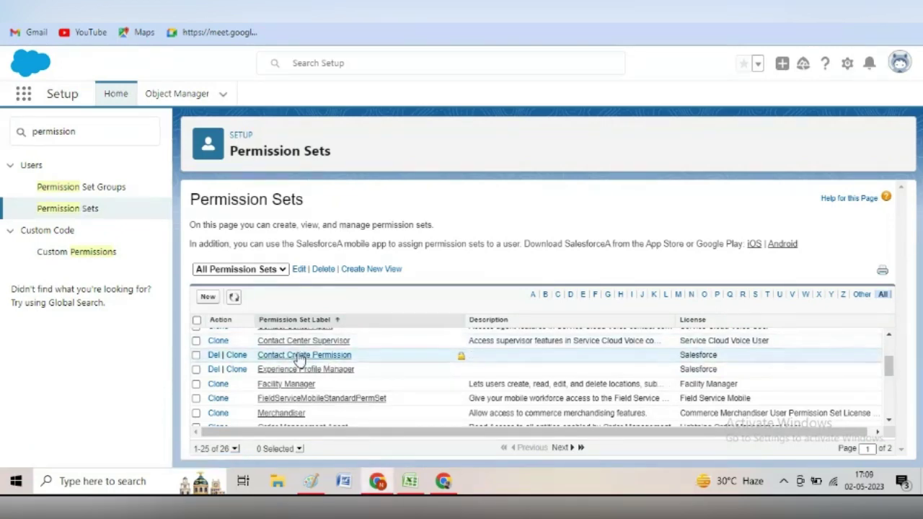
click(300, 357)
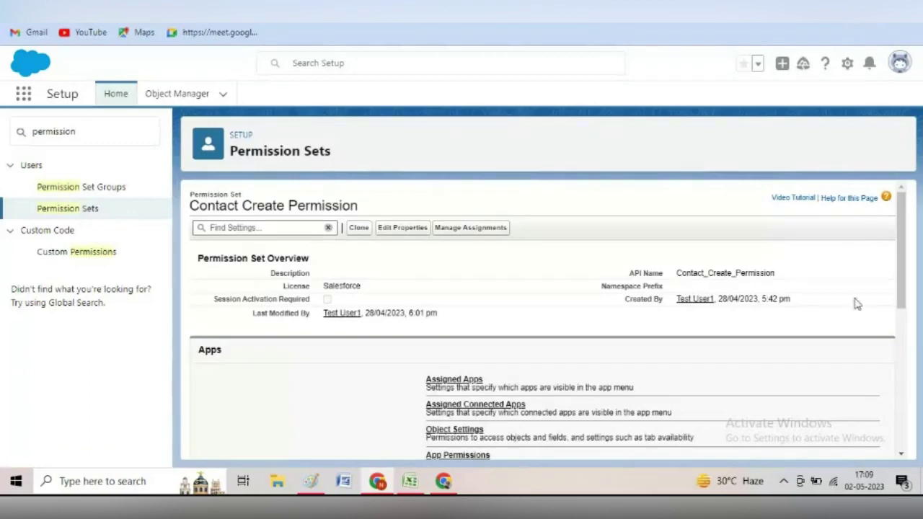
Step: Go to Object Settings and view Contacts, where only Read and Create are enabled
drag(904, 283, 909, 309)
scroll(905, 306, up, 1)
click(466, 431)
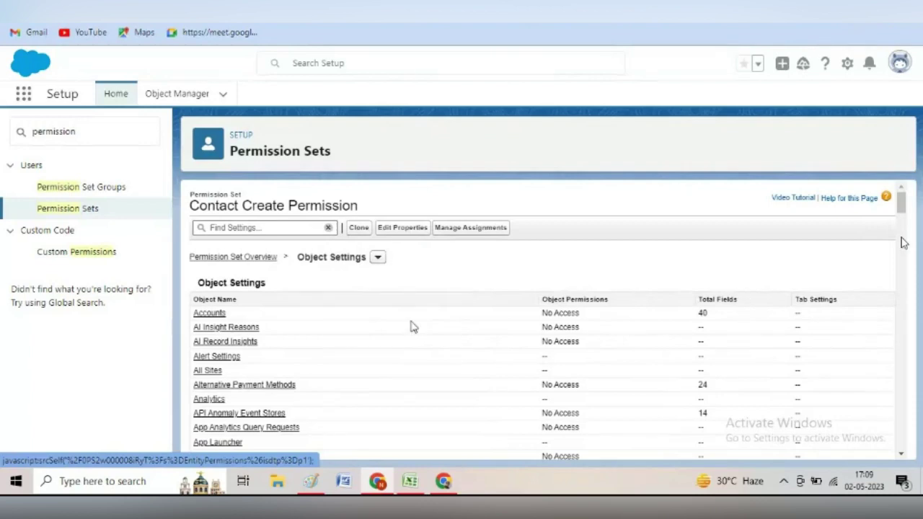
drag(902, 208, 901, 265)
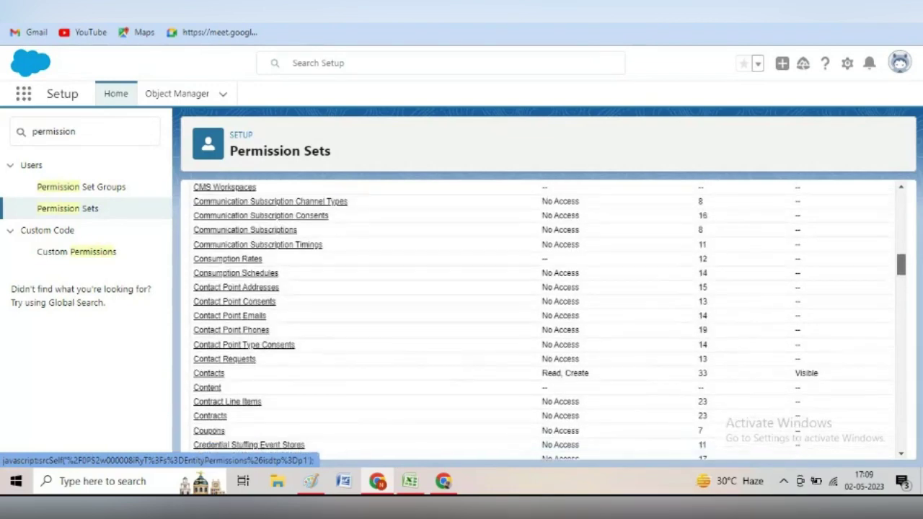
click(215, 374)
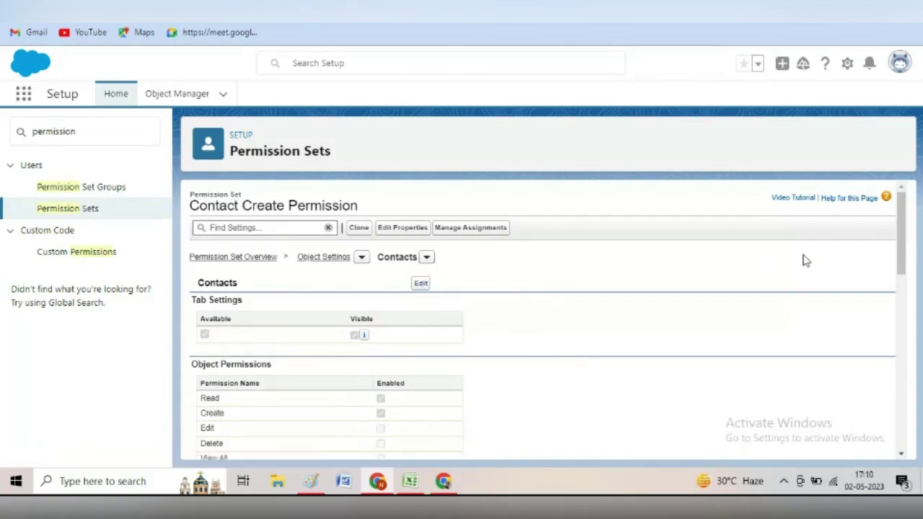
drag(906, 235, 907, 252)
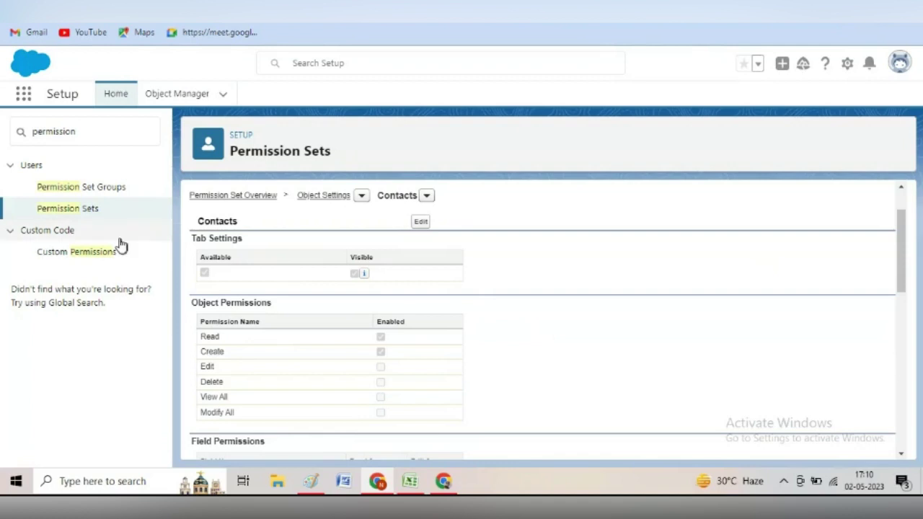
Step: Search Setup for 'user', open the Users list, and log in as the test user
click(86, 131)
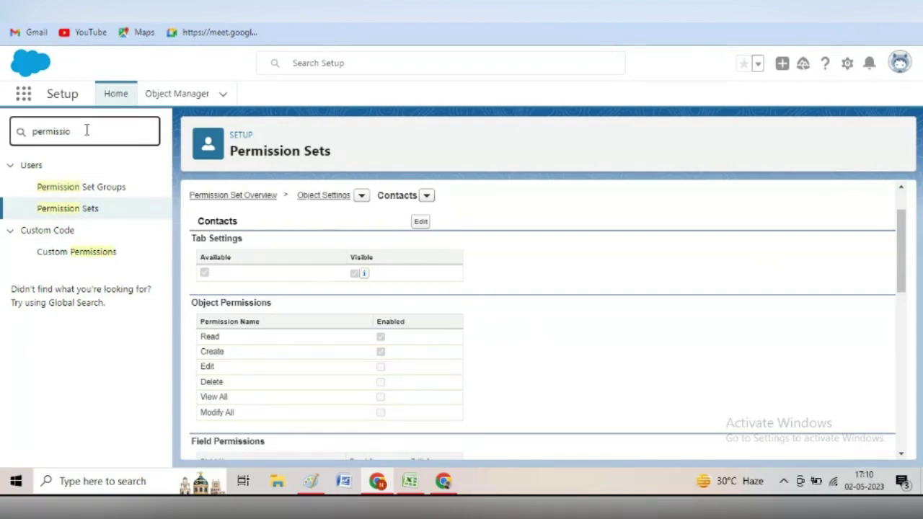
key(BackSpace)
key(BackSpace)
key(BackSpace)
key(BackSpace)
key(BackSpace)
key(BackSpace)
key(BackSpace)
key(BackSpace)
key(BackSpace)
text(user)
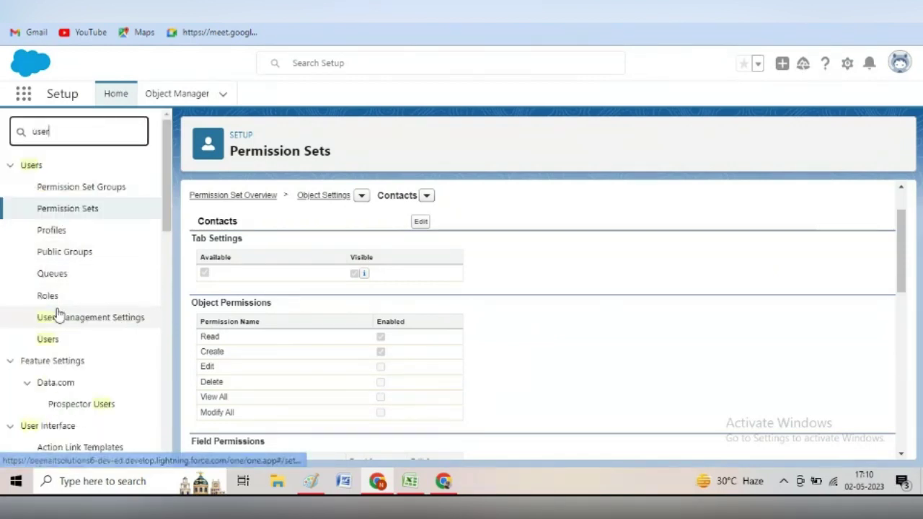
click(48, 340)
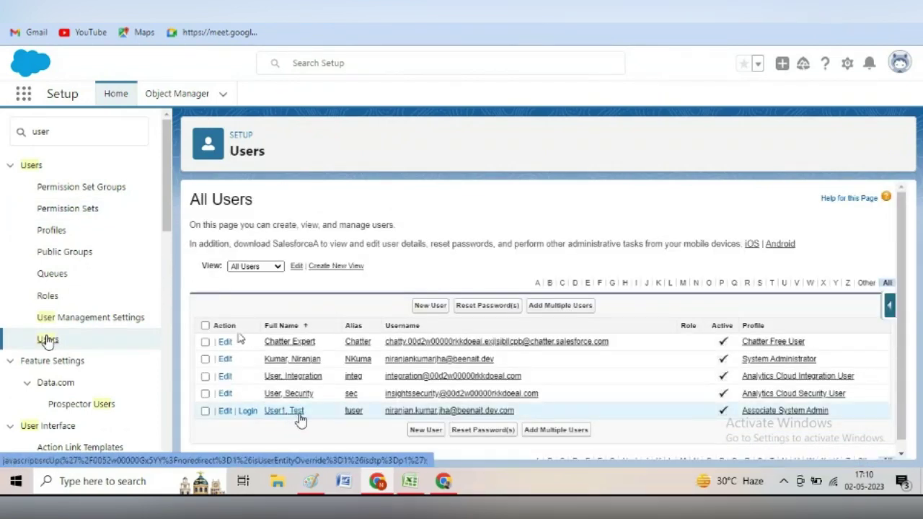
click(248, 412)
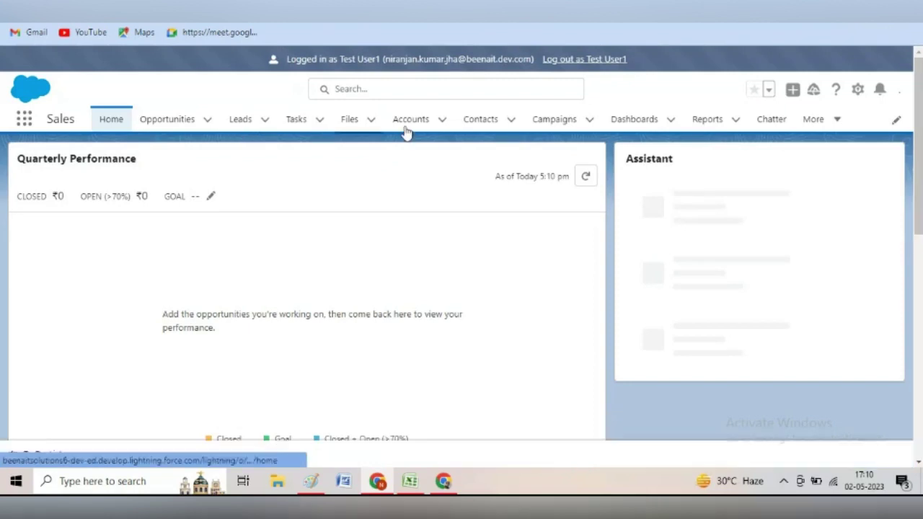
Step: Open the test user's Contacts tab, start a New Contact form, then close it unsaved
click(489, 124)
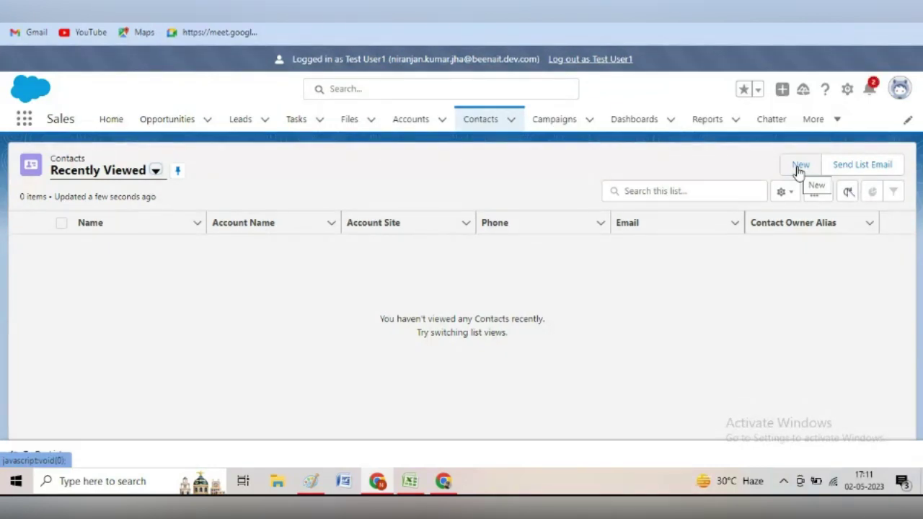
click(798, 167)
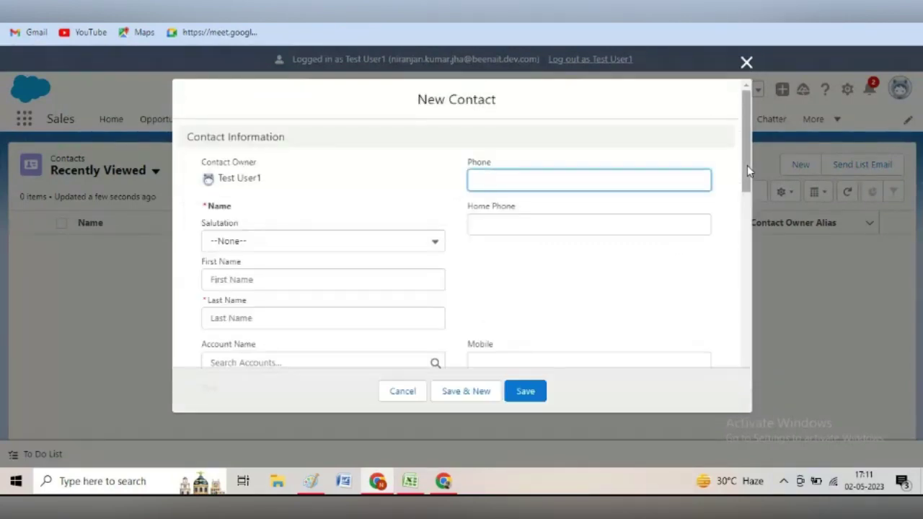
drag(747, 165, 776, 159)
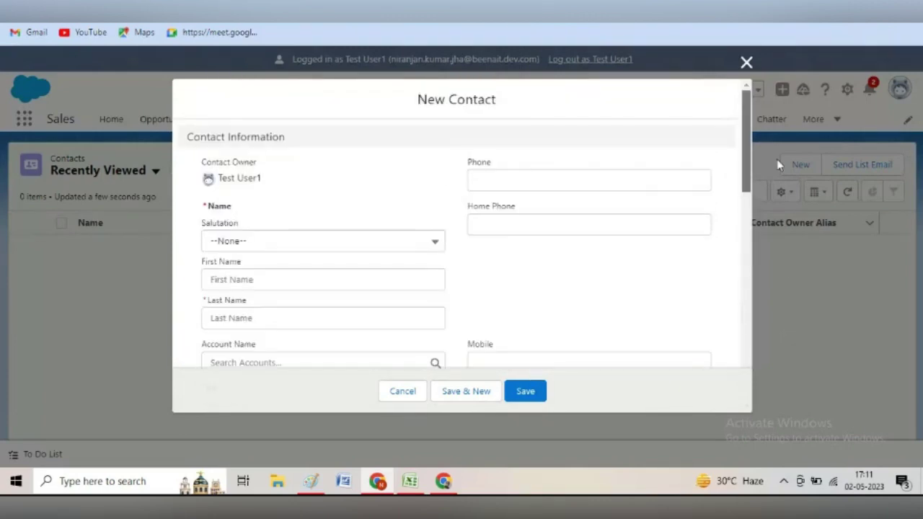
click(746, 65)
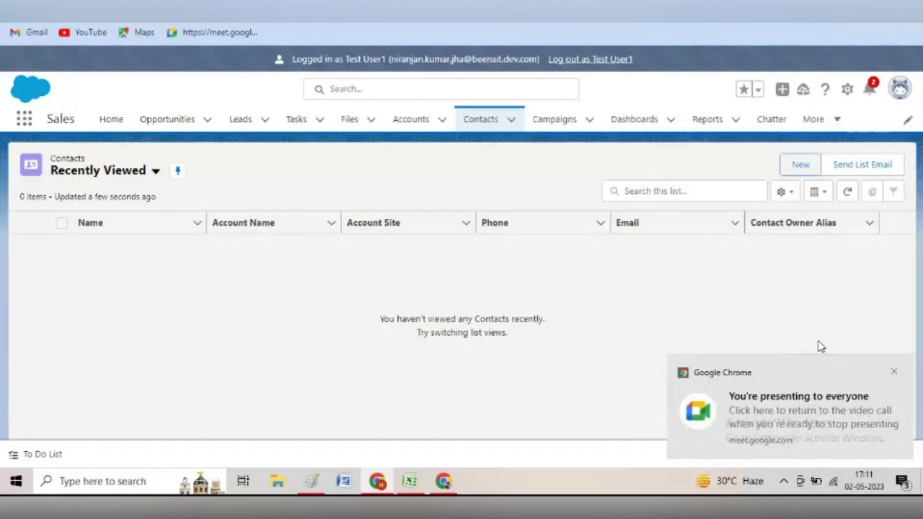
click(896, 373)
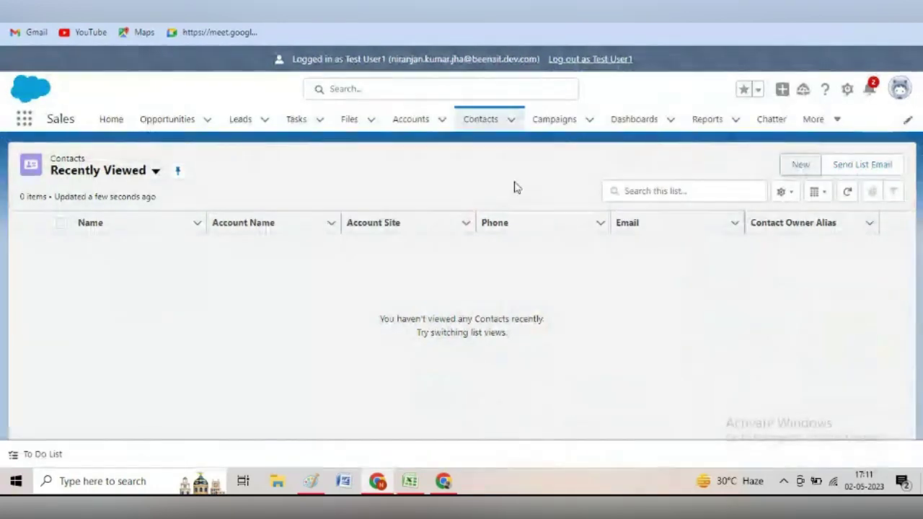
Step: Log out of the test user session and log back in at login.salesforce.com
click(570, 65)
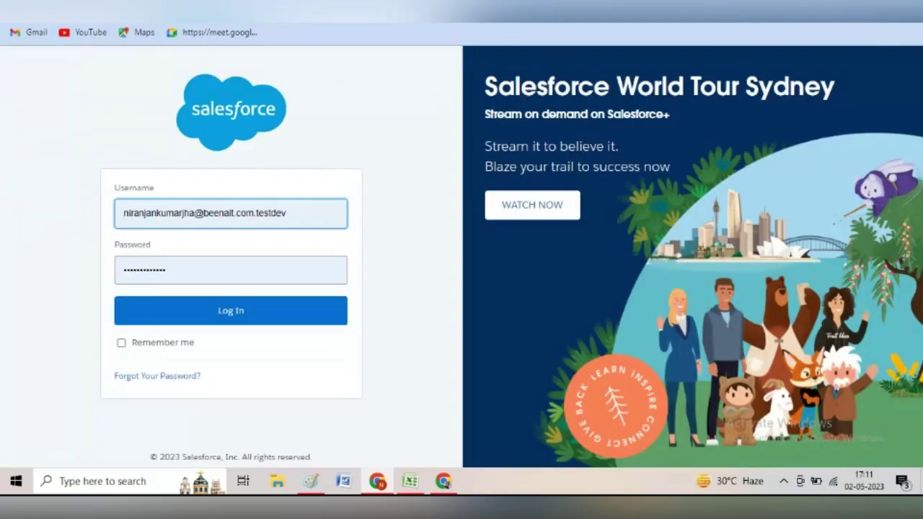
key(ctrl+l)
text(login)
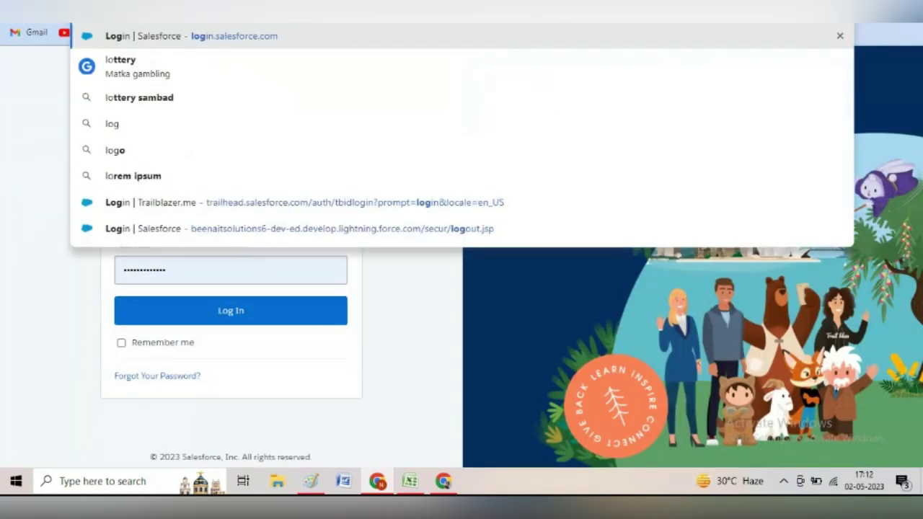
click(256, 42)
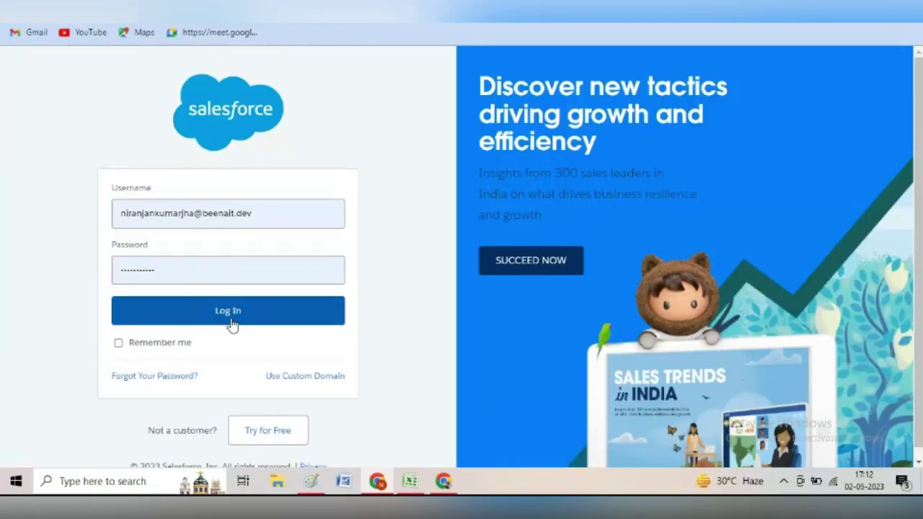
click(232, 325)
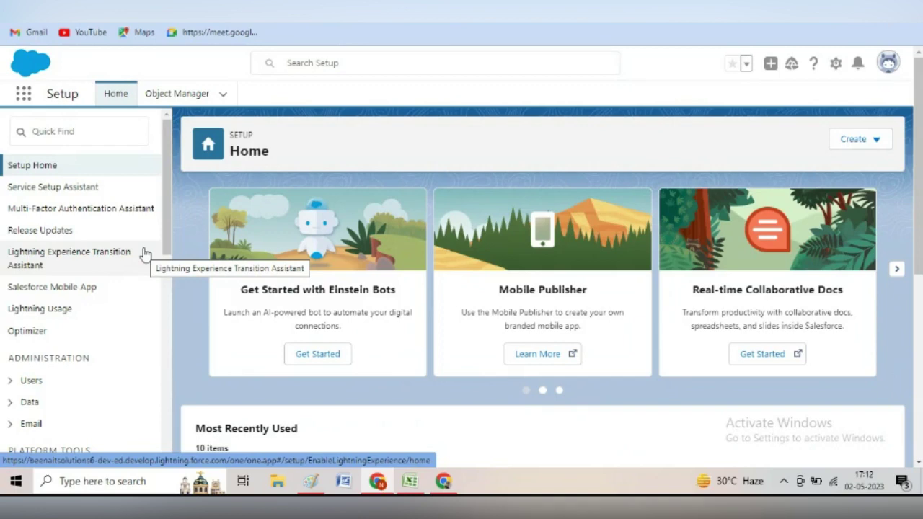
Step: Search Setup for roles, open the Roles page, and choose Set Up Roles
click(89, 130)
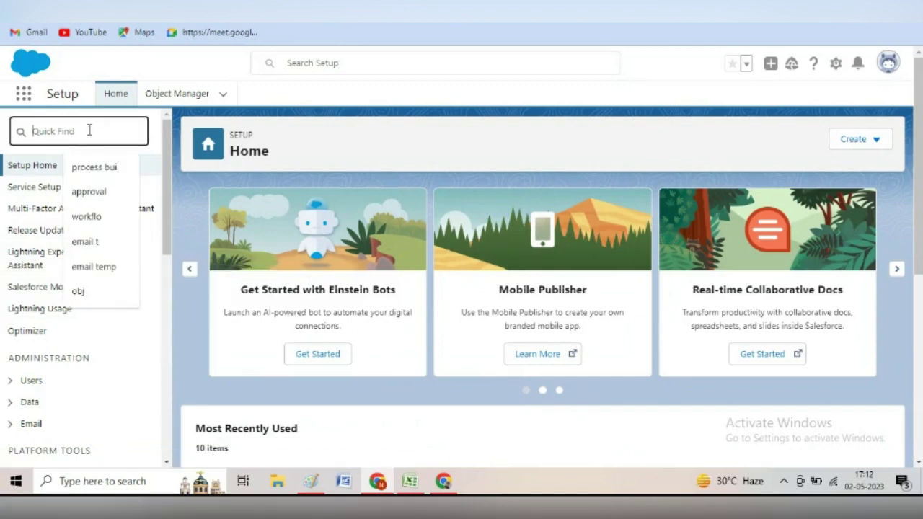
text(re)
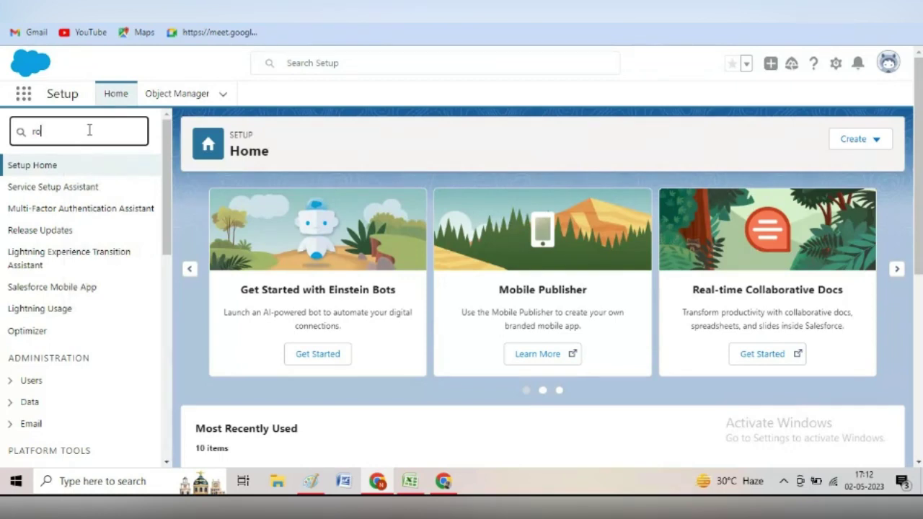
text(le)
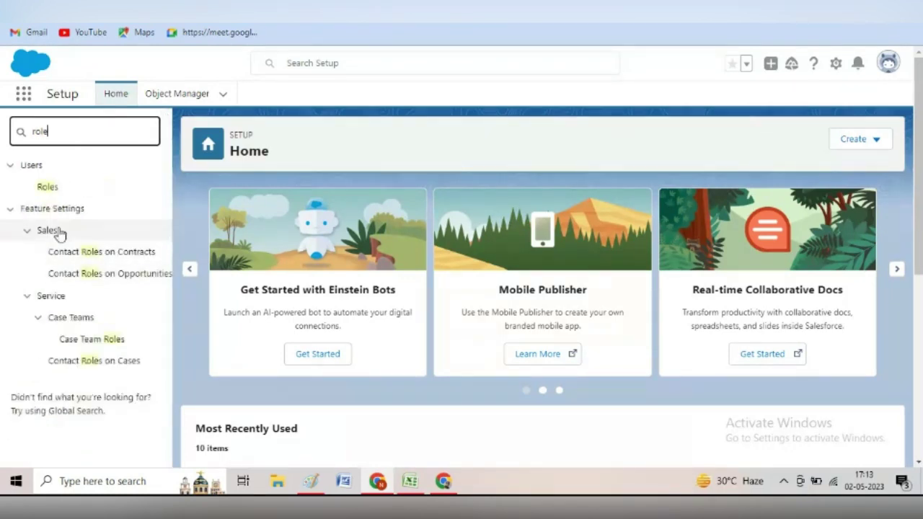
click(48, 189)
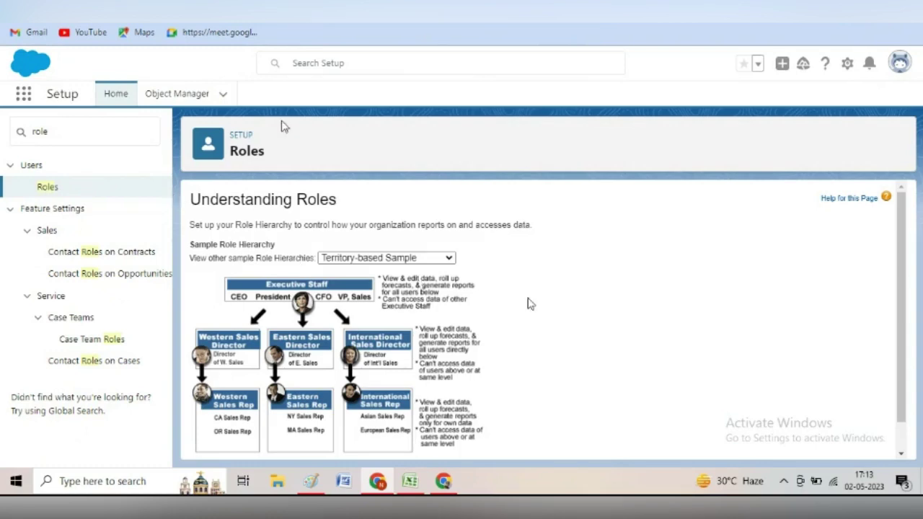
drag(906, 285, 919, 319)
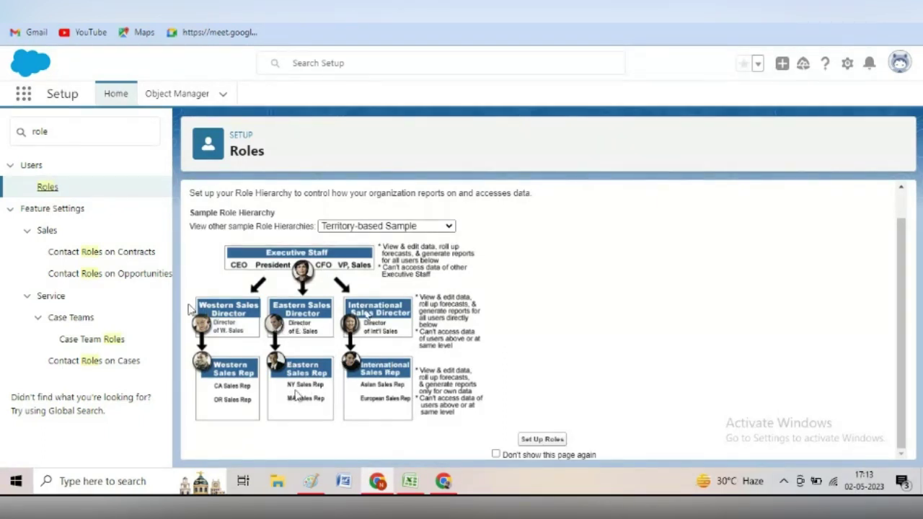
click(549, 441)
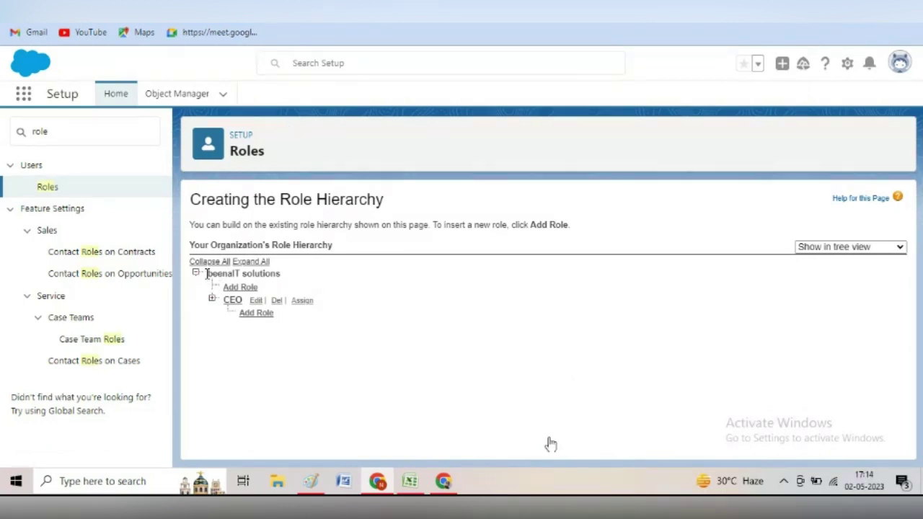
Step: Expand the CEO role under beenaIT solutions to show its CFO, COO and SVP sub-roles
drag(207, 274, 283, 276)
click(310, 281)
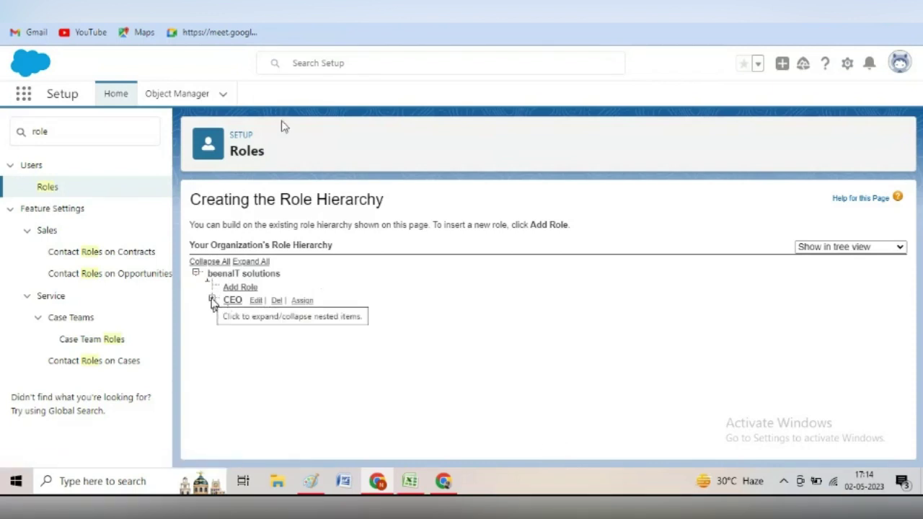
click(212, 299)
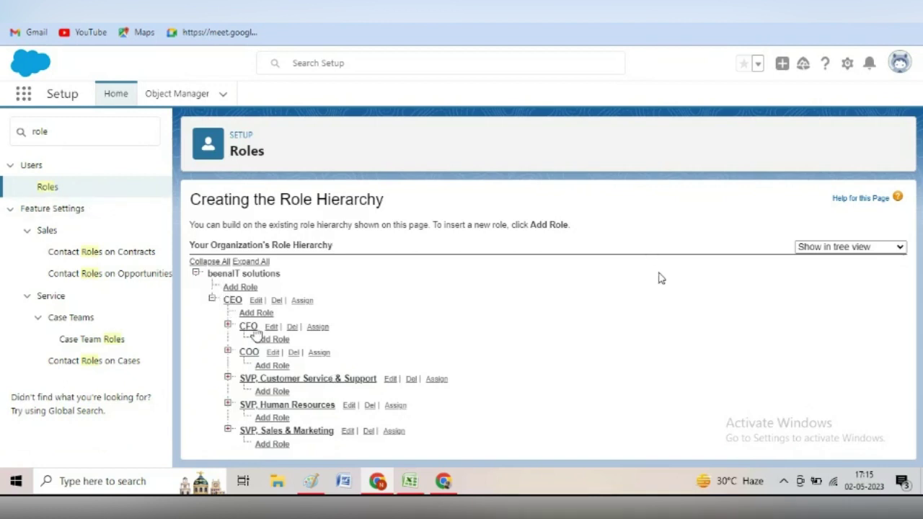
key(alt+Tab)
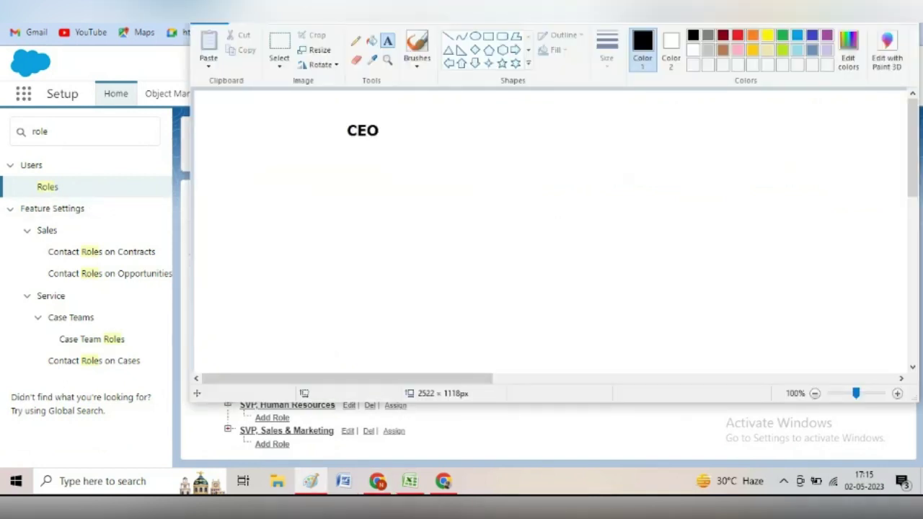
Step: Maximize Paint and add a 'beenaIT Solutions' title above the CEO label
key(super+Up)
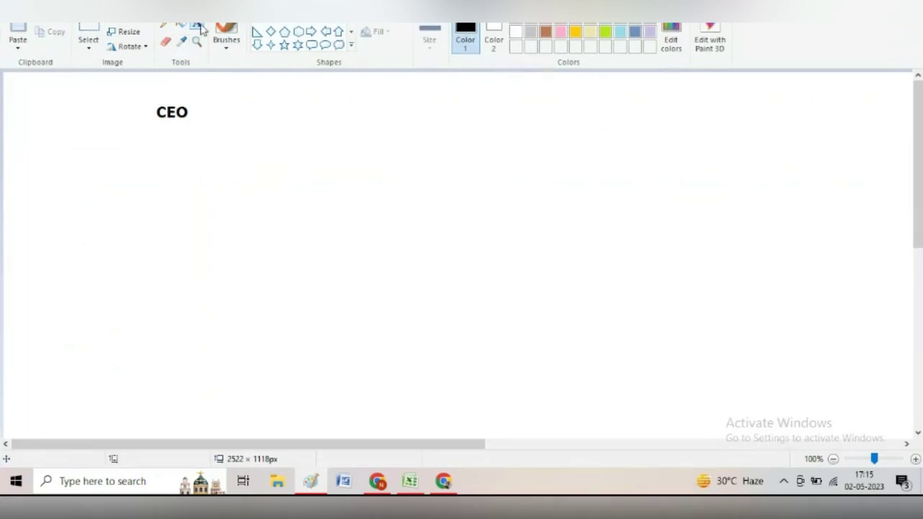
click(140, 87)
text(beenaIT Solutions)
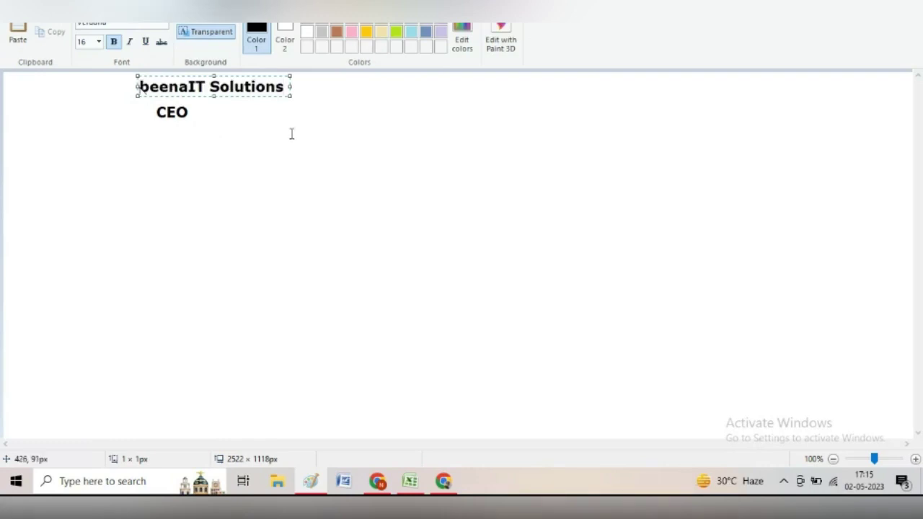
click(291, 134)
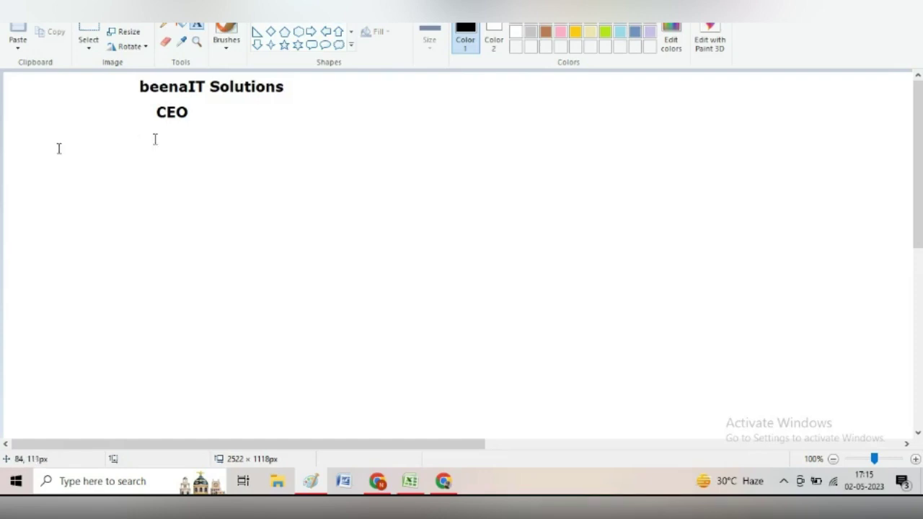
Step: Type a row of role labels below CEO: CFO, COO, SVP CS, SVP HR, SVP SM
click(27, 141)
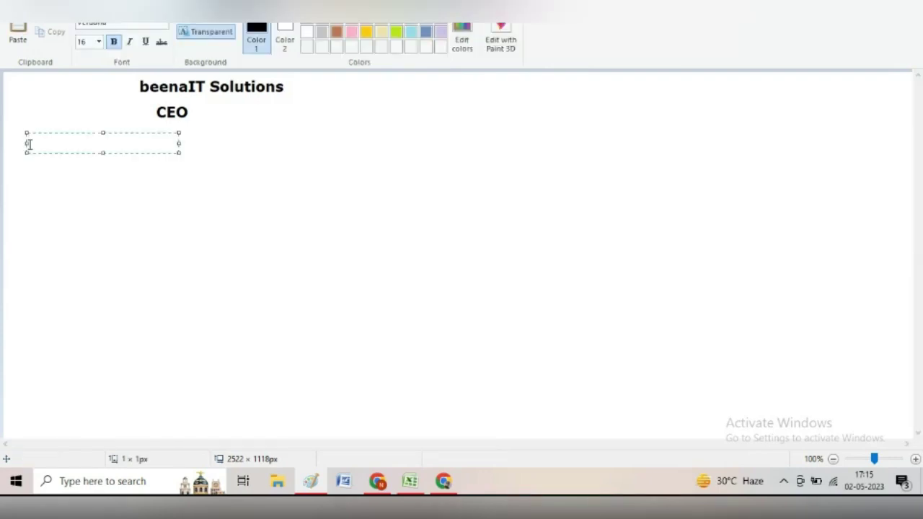
text(CFO)
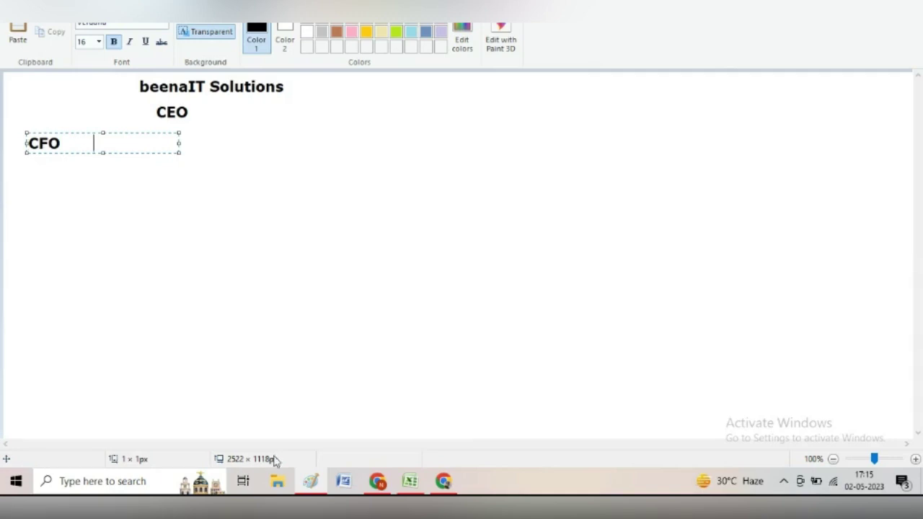
click(311, 482)
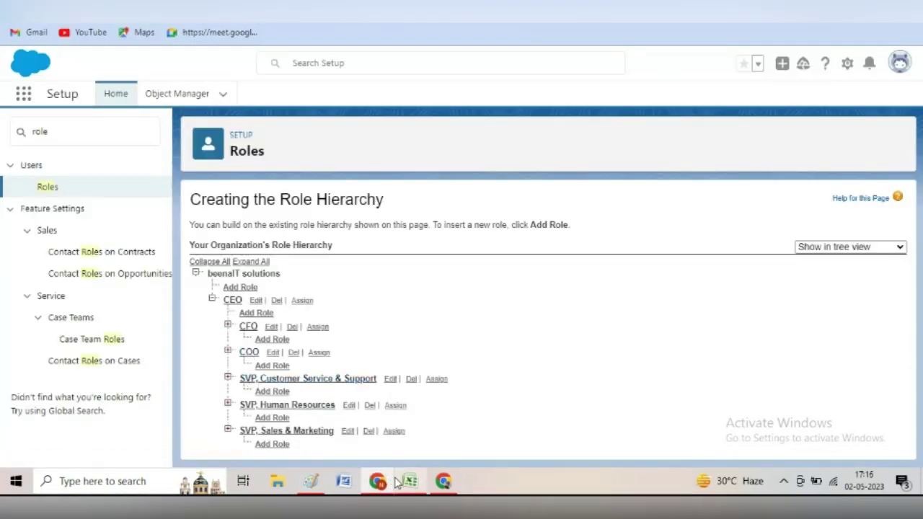
click(312, 482)
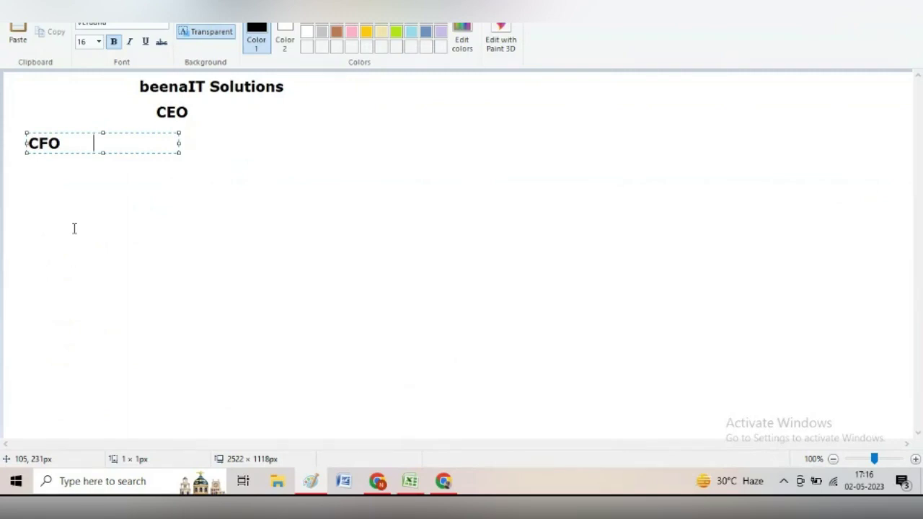
text(COO    )
text(SVP)
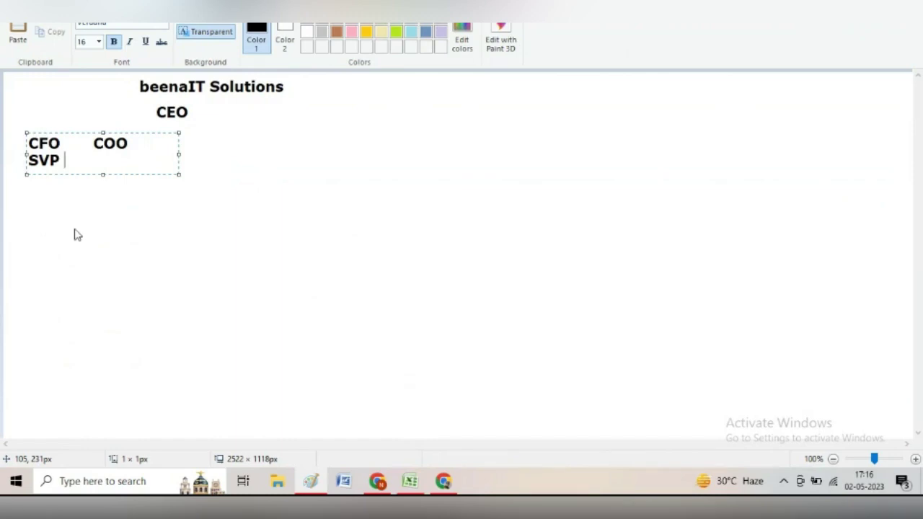
text( CS)
drag(179, 153, 500, 142)
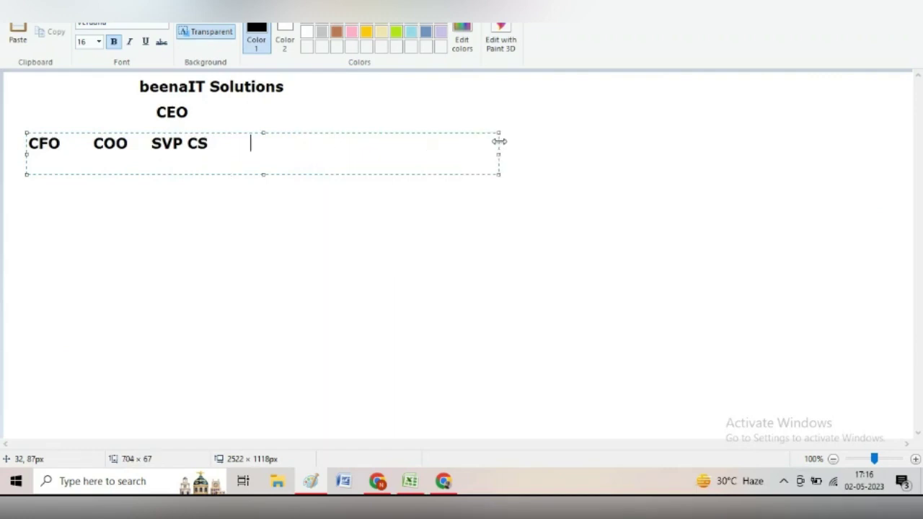
click(150, 143)
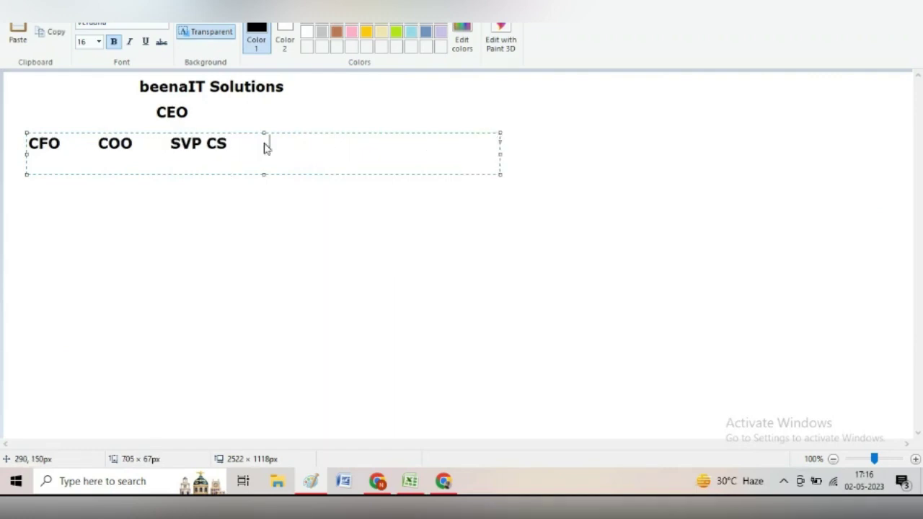
text(SVP)
text(HR)
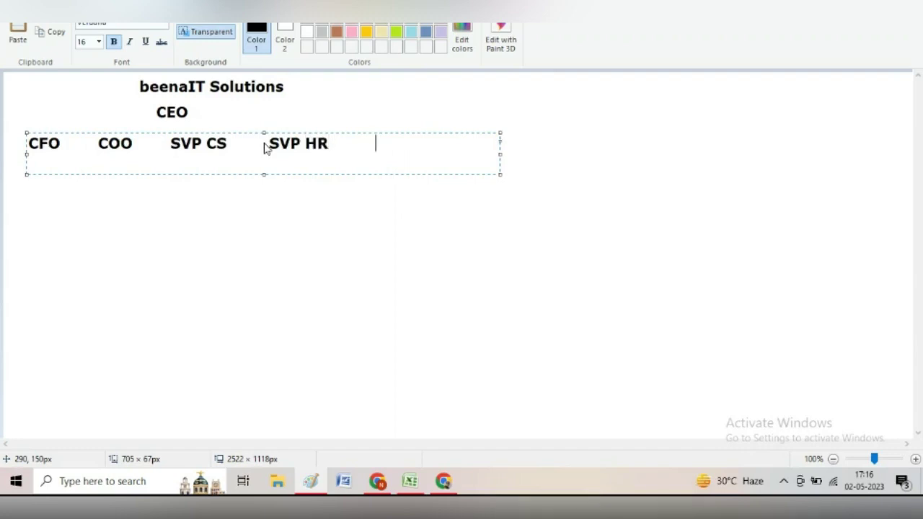
text(SVO)
text(M)
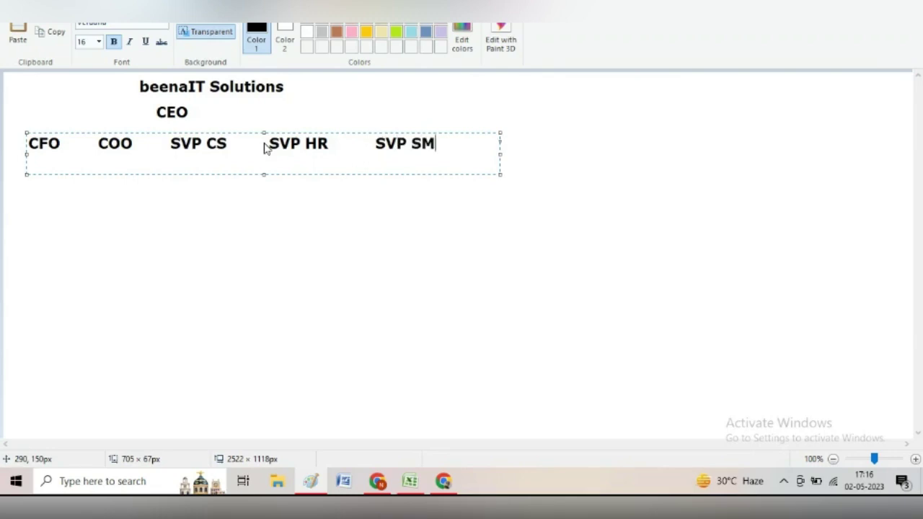
click(216, 232)
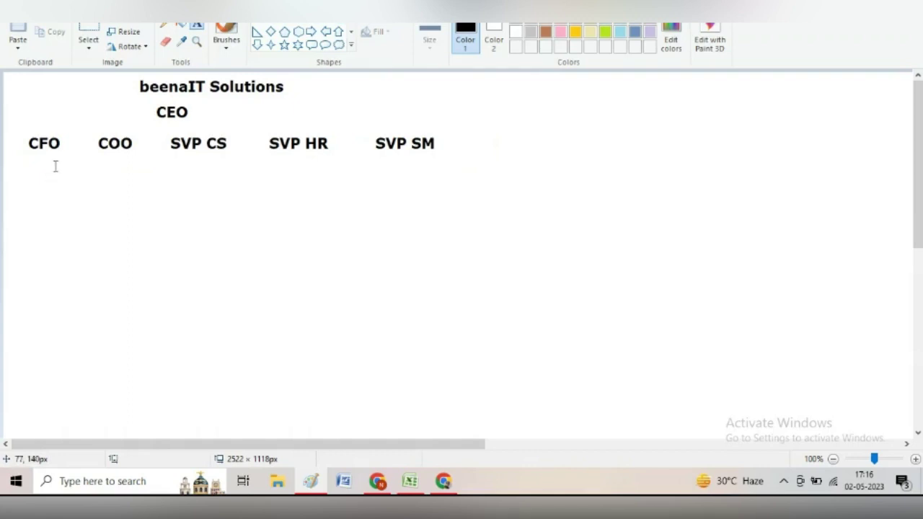
Step: Select the row of role labels and move it further below CEO
click(88, 40)
drag(21, 129, 494, 168)
drag(249, 146, 244, 205)
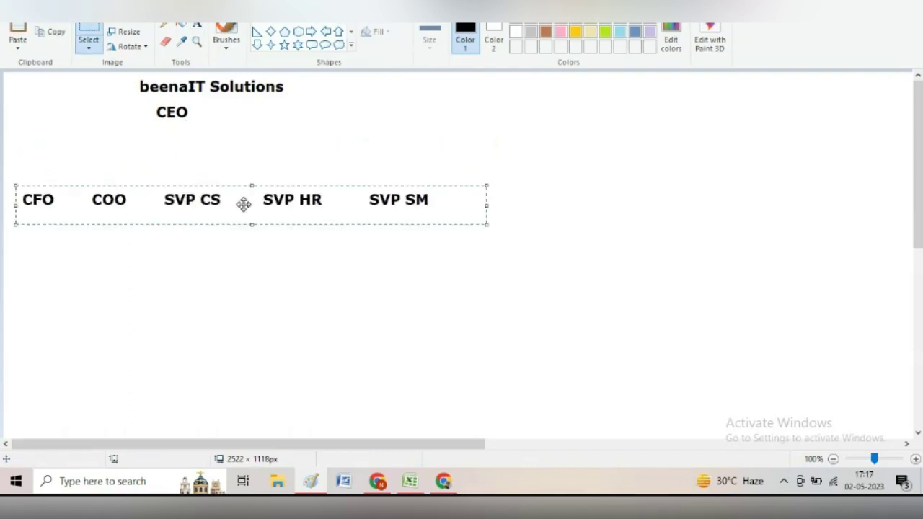
click(266, 167)
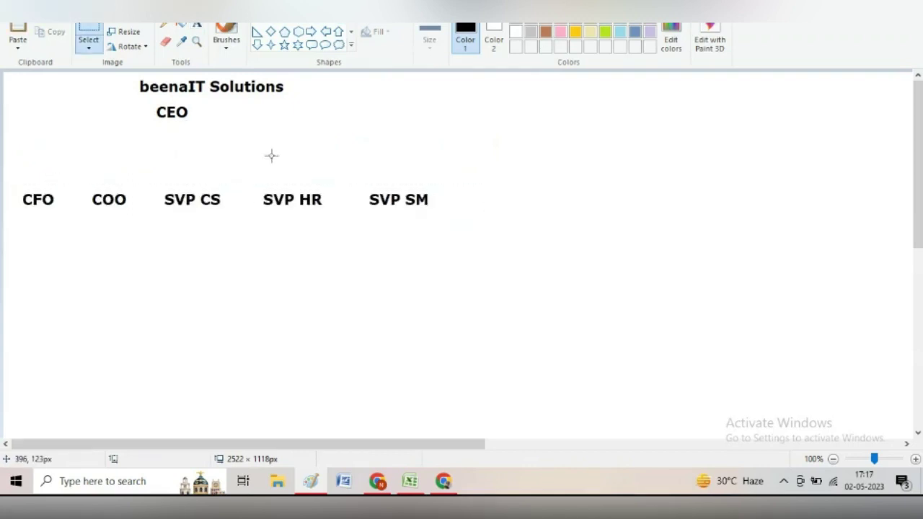
Step: Draw ellipses around the CFO, COO, SVP HR and SVP SM labels
click(286, 33)
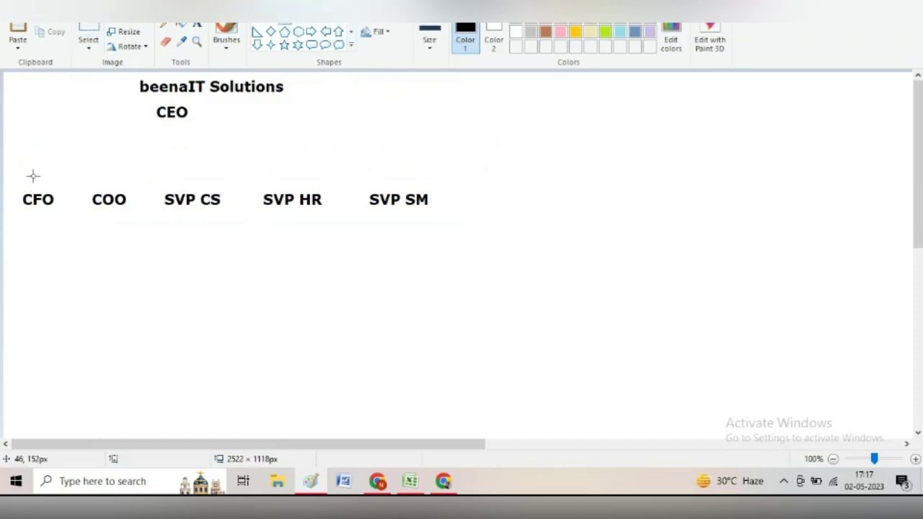
mouse_move(14, 181)
mouse_down()
mouse_move(41, 210)
mouse_move(63, 214)
mouse_up()
drag(103, 218, 233, 216)
mouse_move(256, 179)
mouse_down()
mouse_move(305, 221)
mouse_move(333, 219)
mouse_up()
drag(351, 182, 449, 218)
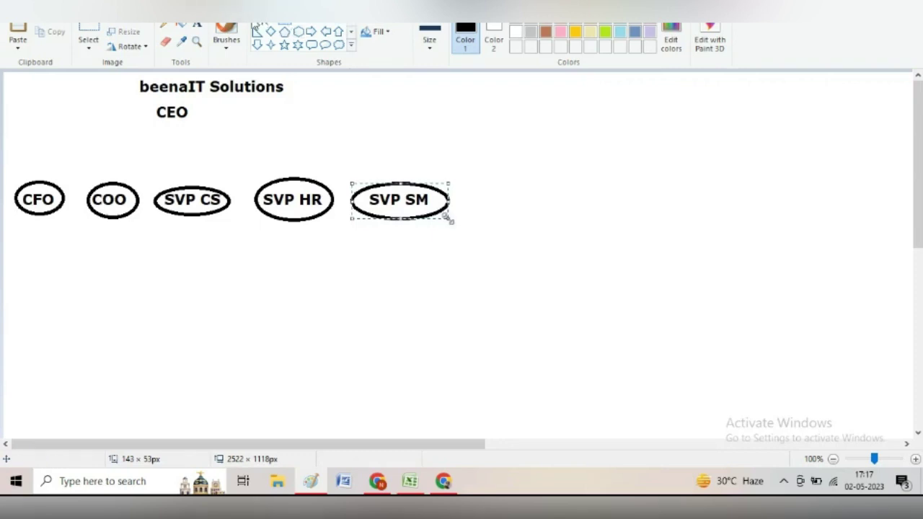
Step: Draw straight lines connecting CEO to each circled role
click(256, 29)
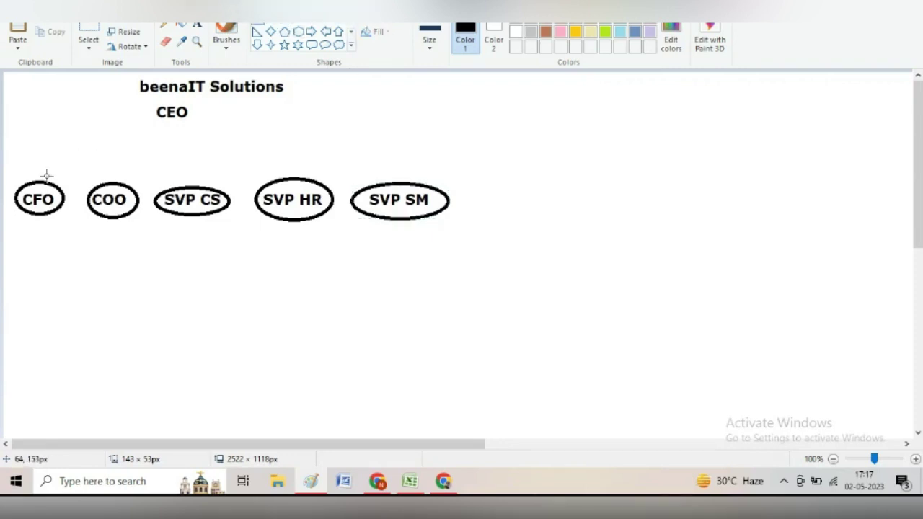
drag(46, 175, 157, 118)
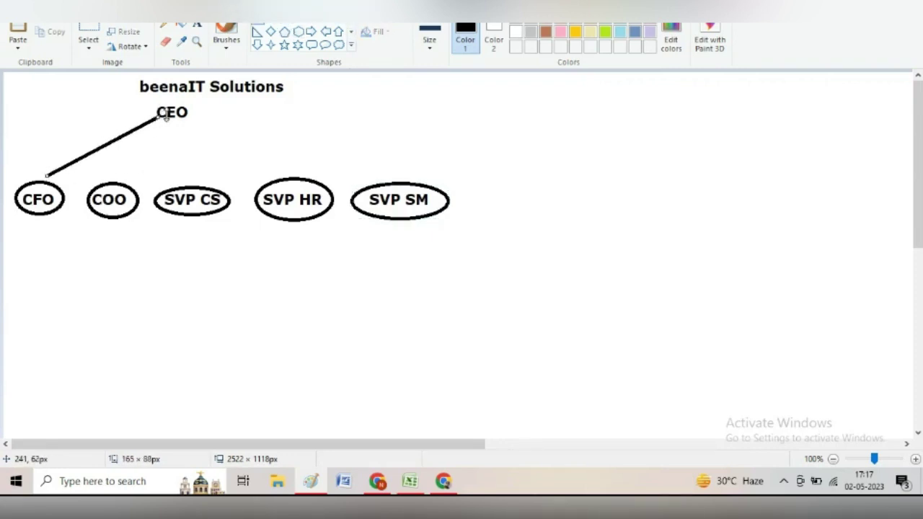
drag(165, 116, 396, 178)
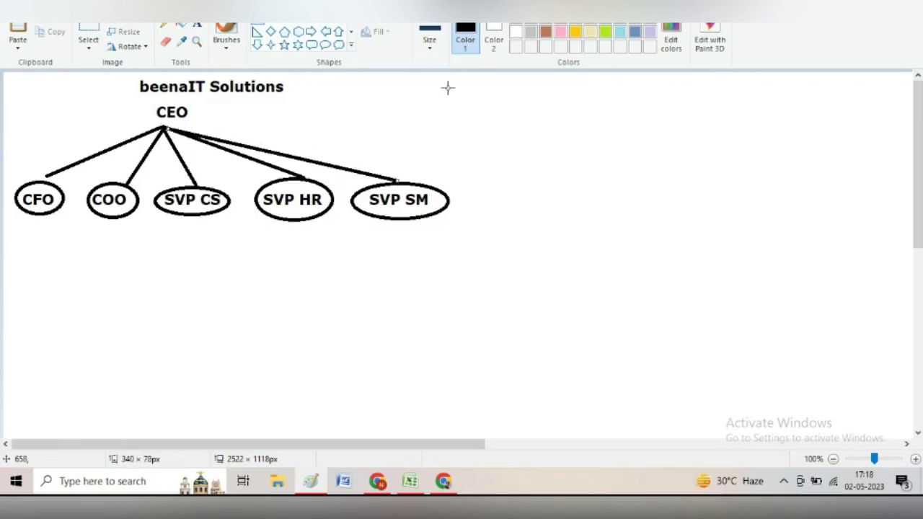
click(448, 87)
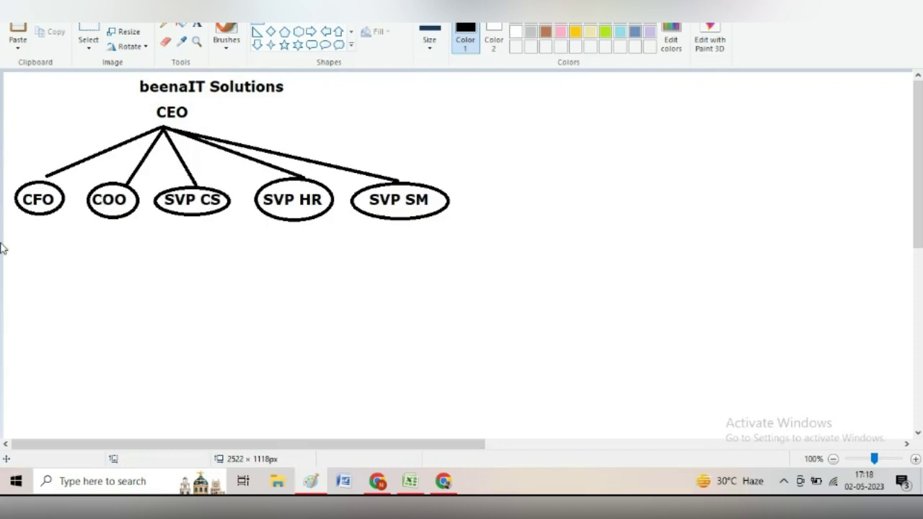
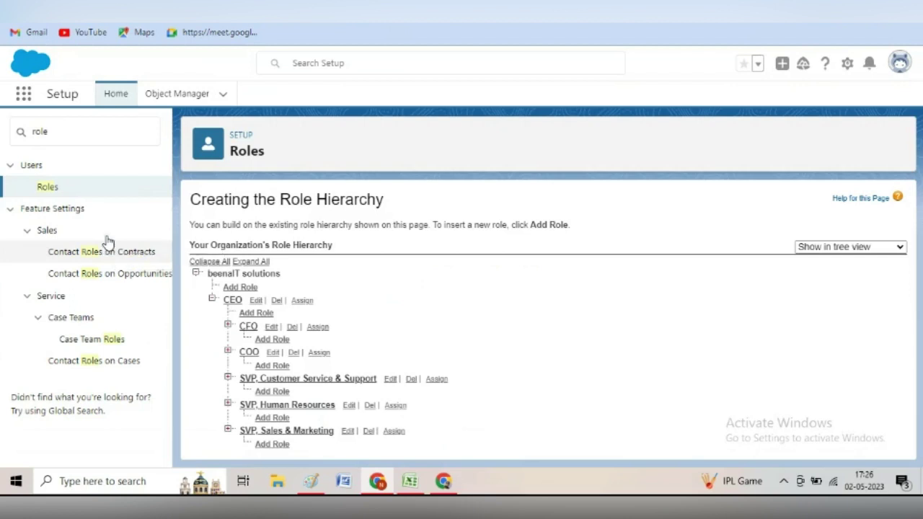
Step: Filter the Setup sidebar to USERS, replacing the old 'role' search term
click(72, 138)
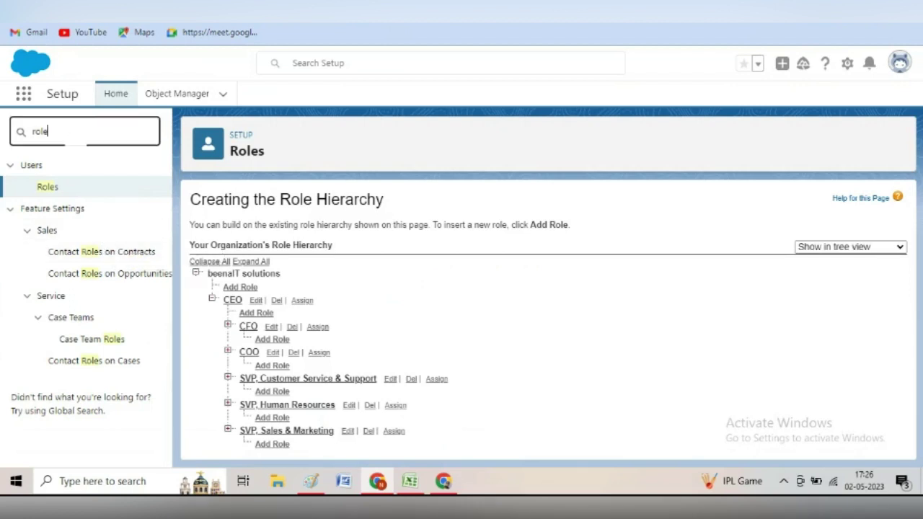
key(BackSpace)
key(BackSpace)
key(BackSpace)
key(BackSpace)
text(USERS)
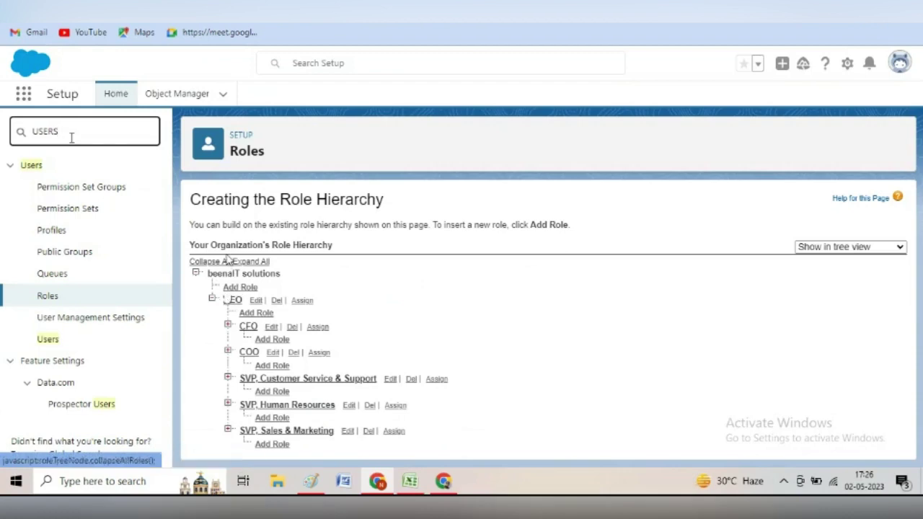
click(309, 483)
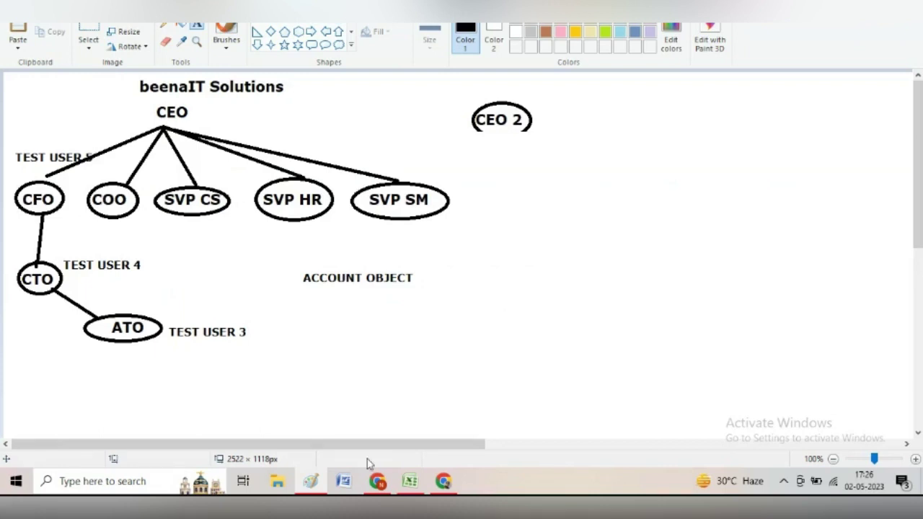
mouse_move(372, 486)
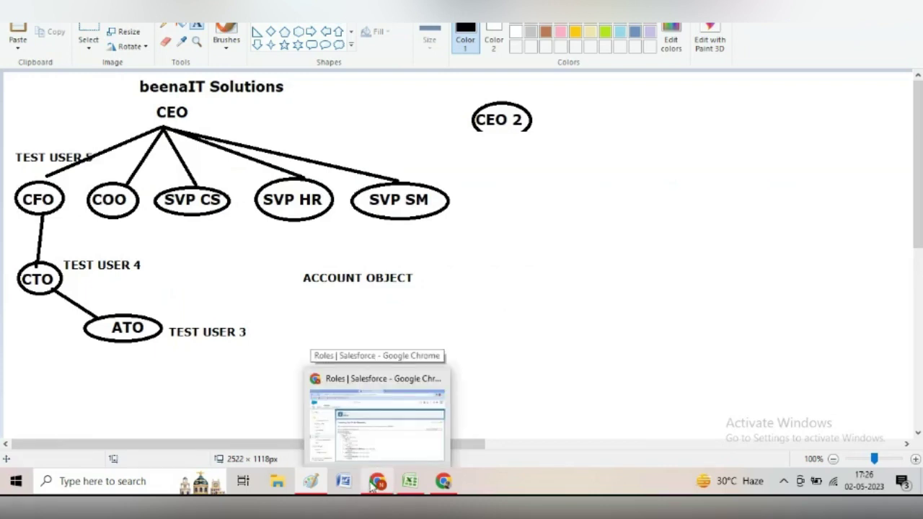
click(377, 422)
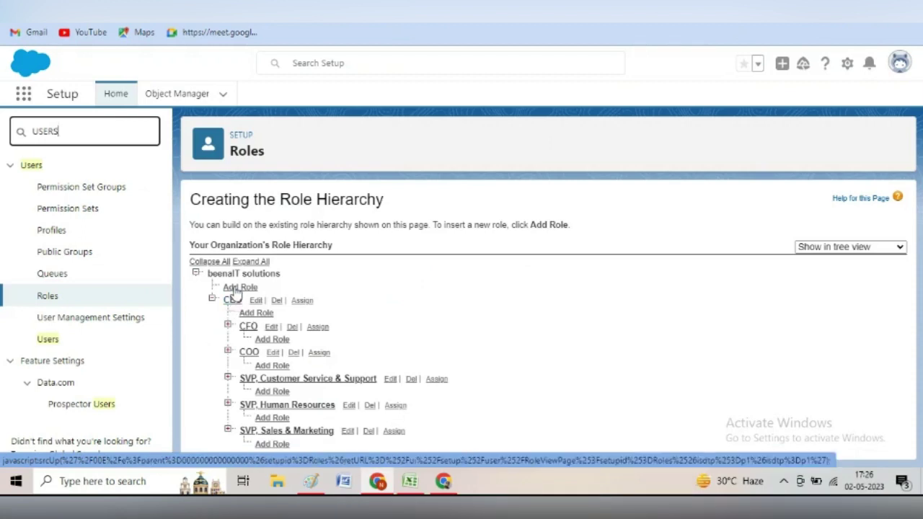
Step: Create the top-level role CEO 2 (role name CEO_2), then clear the USERS search
click(235, 290)
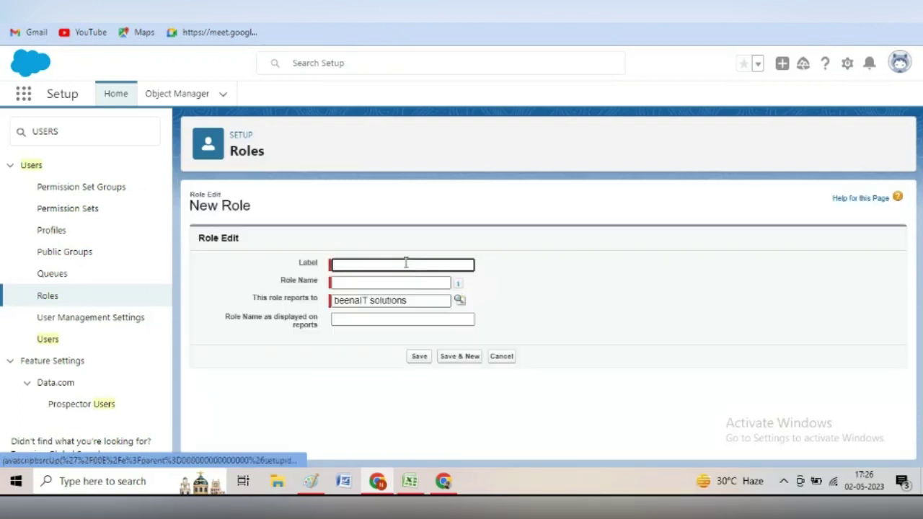
text(CEO 2)
key(Tab)
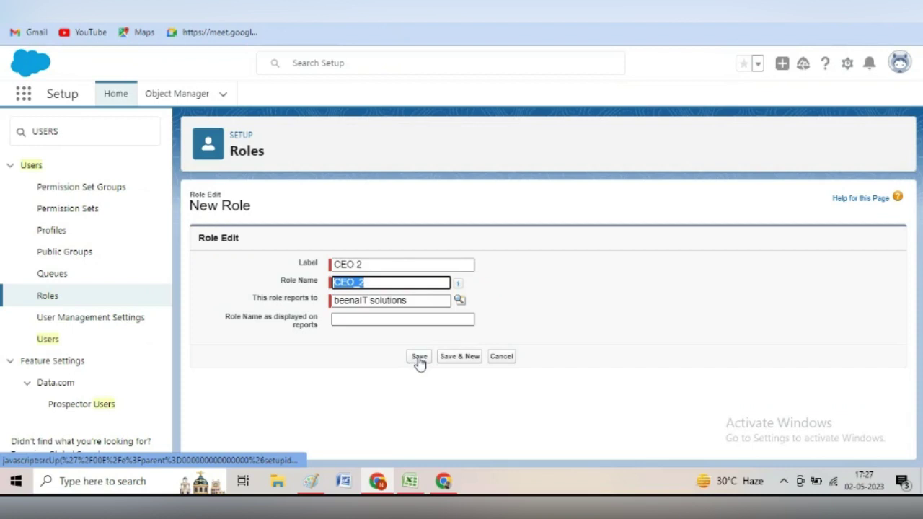
click(418, 359)
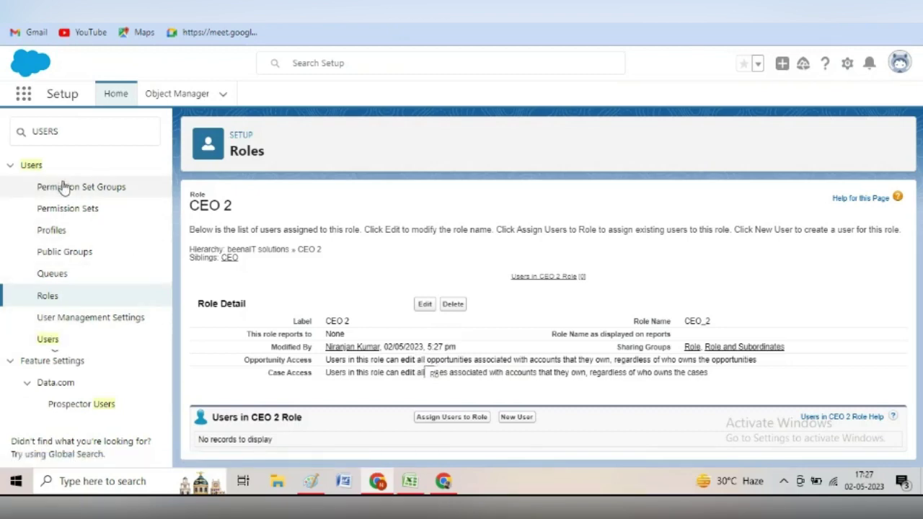
click(72, 134)
key(BackSpace)
key(BackSpace)
key(BackSpace)
key(BackSpace)
key(BackSpace)
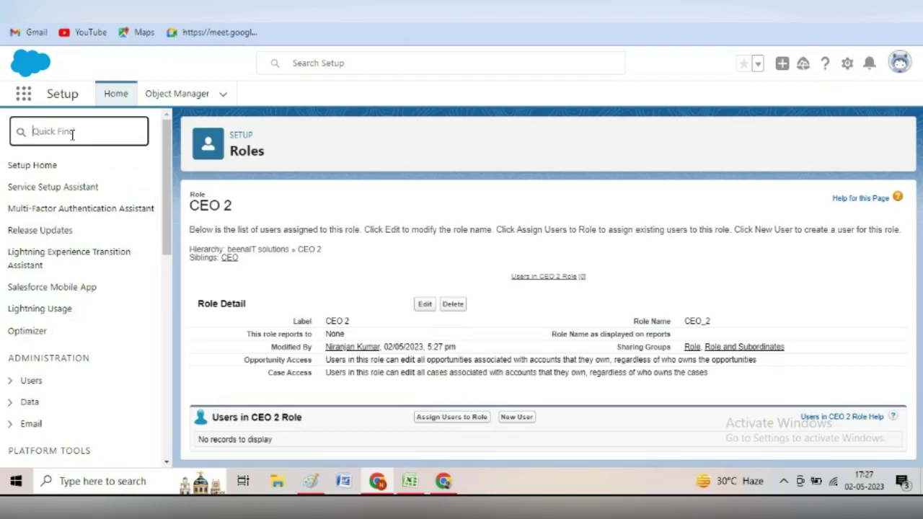
Step: Search ROLES and reopen the role hierarchy tree via Set Up Roles
text(ROLES)
click(47, 187)
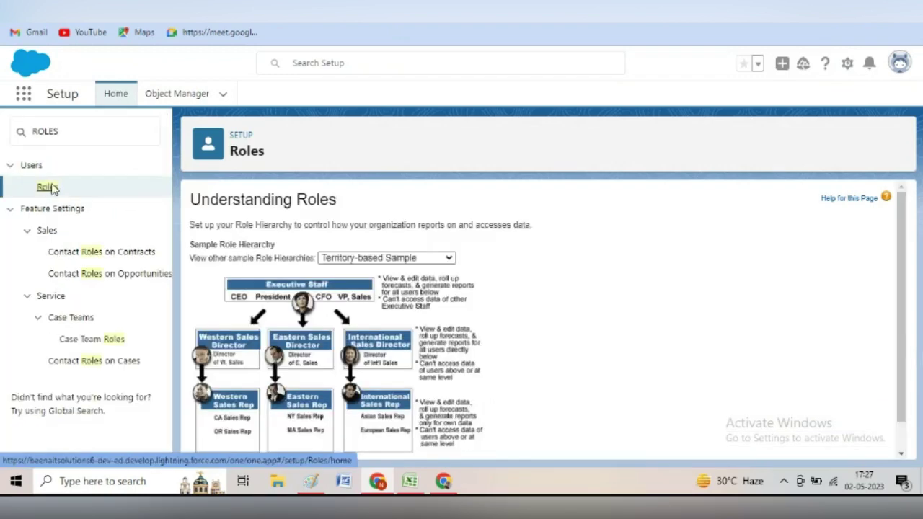
scroll(545, 360, down, 2)
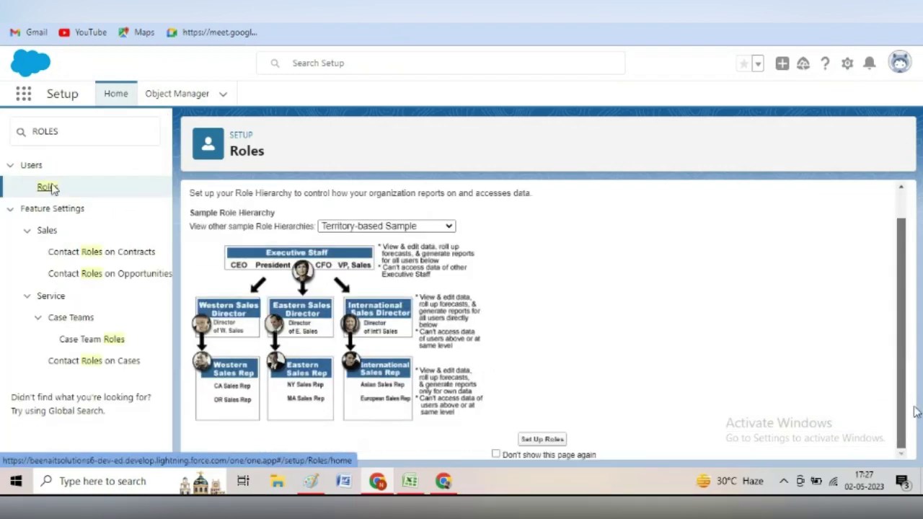
click(543, 441)
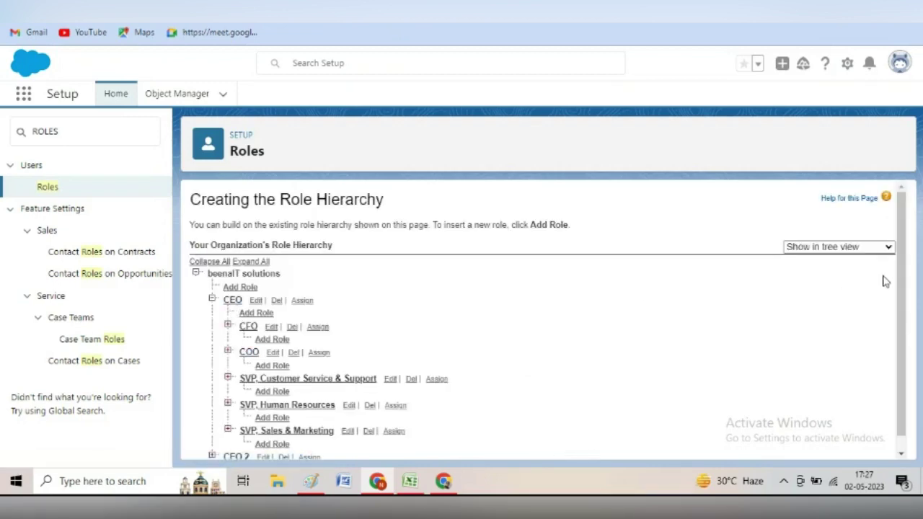
scroll(910, 317, down, 1)
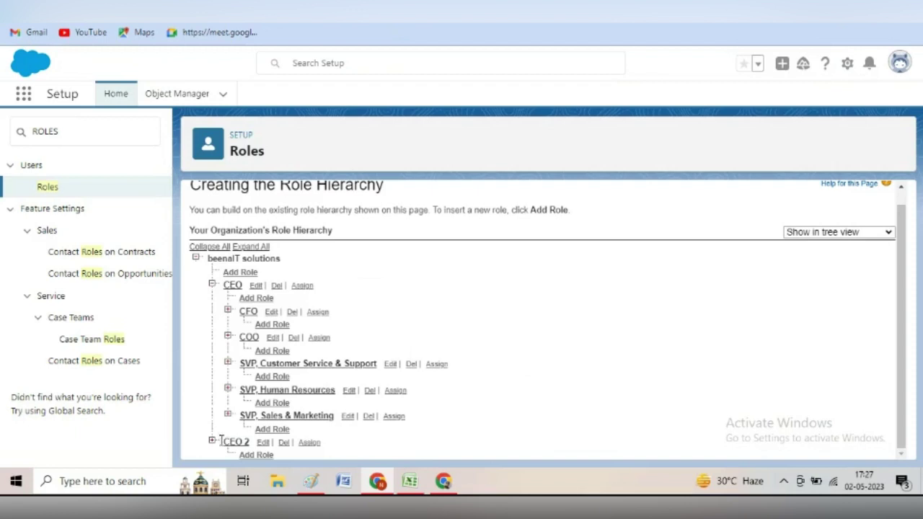
Step: Collapse the CEO 2 branch and compare the tree with the Paint diagram
click(215, 443)
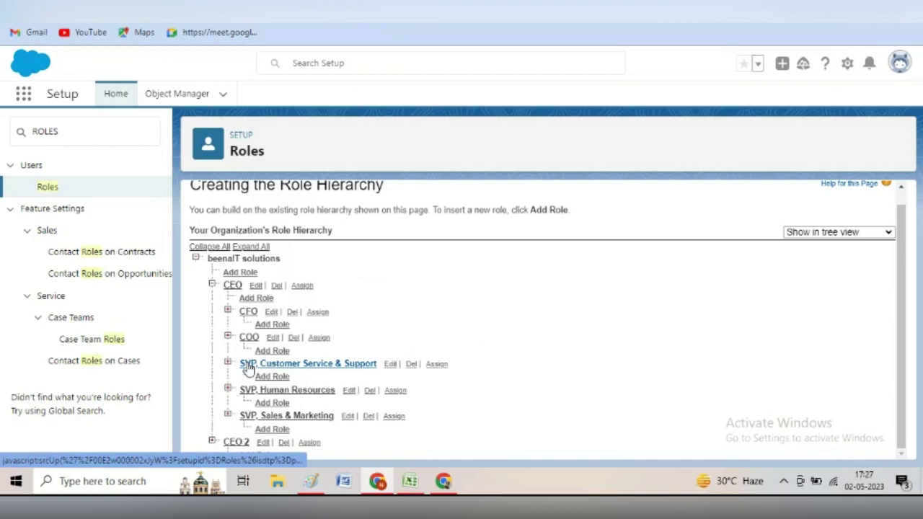
key(alt+Tab)
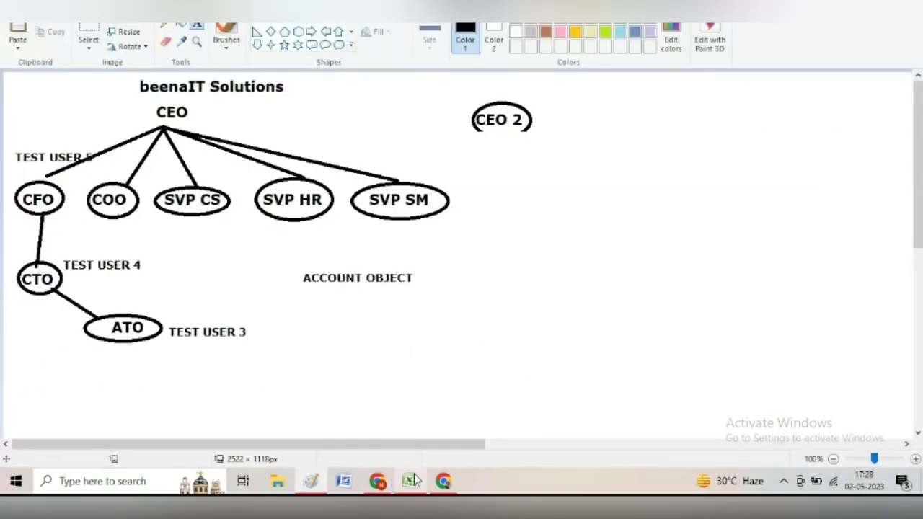
click(378, 483)
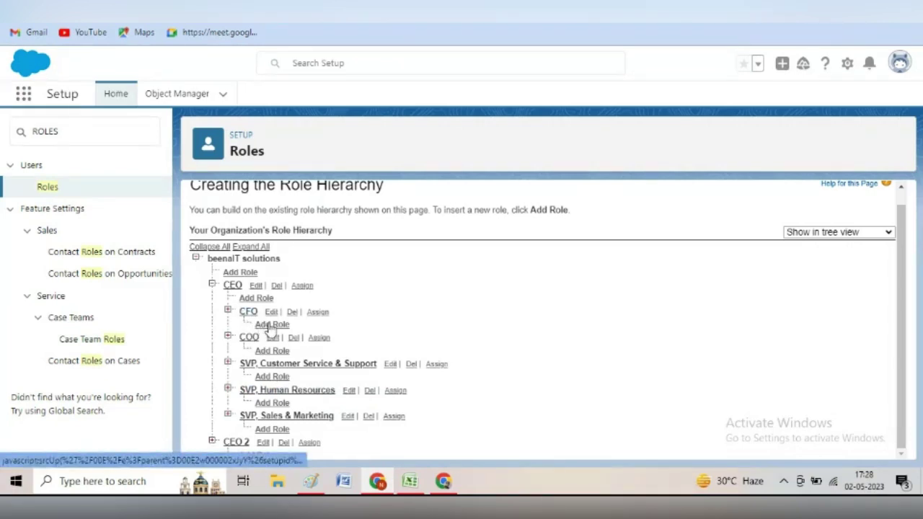
Step: Add a CTO role, role name CTO, reporting to CFO
click(271, 324)
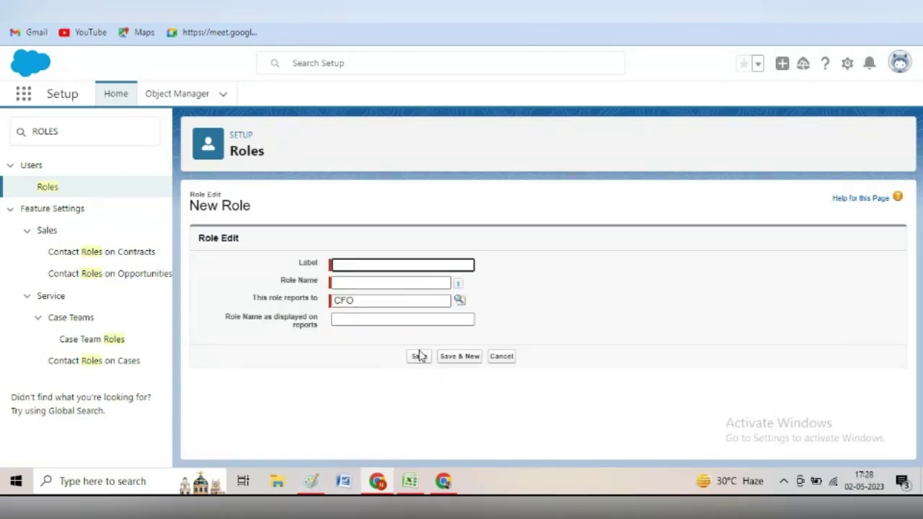
text(CTO)
key(Tab)
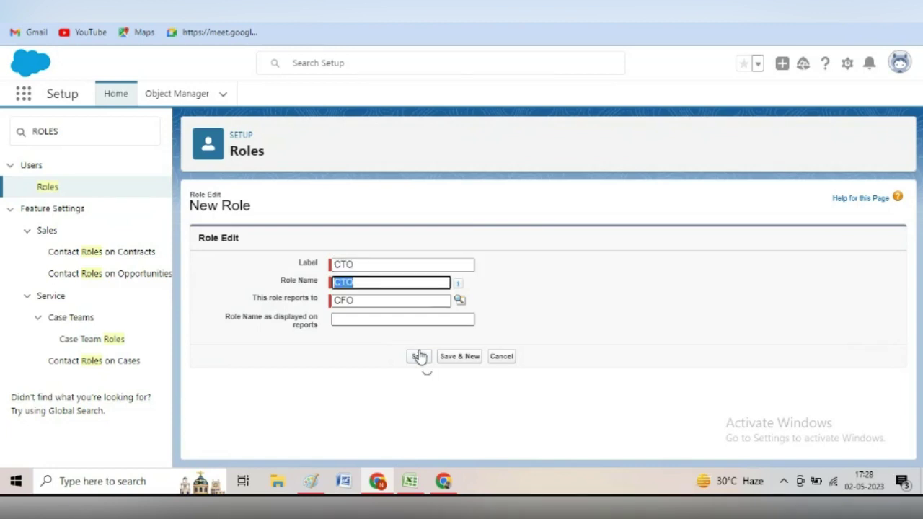
click(419, 357)
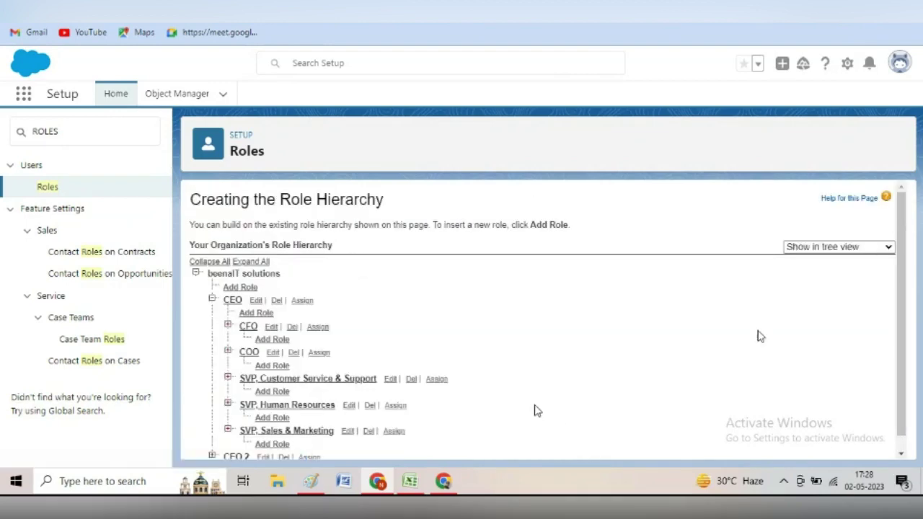
drag(908, 271, 908, 296)
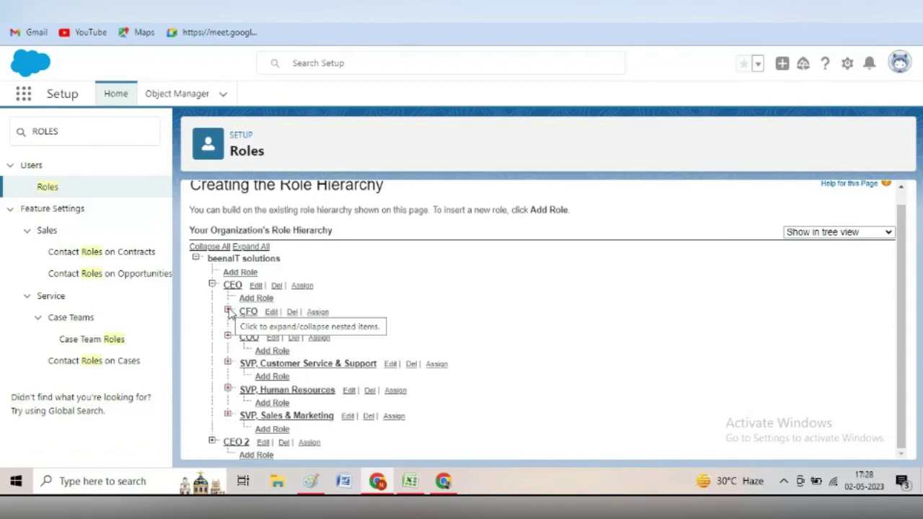
Step: Expand CFO and add an ATO role reporting to CTO
click(228, 311)
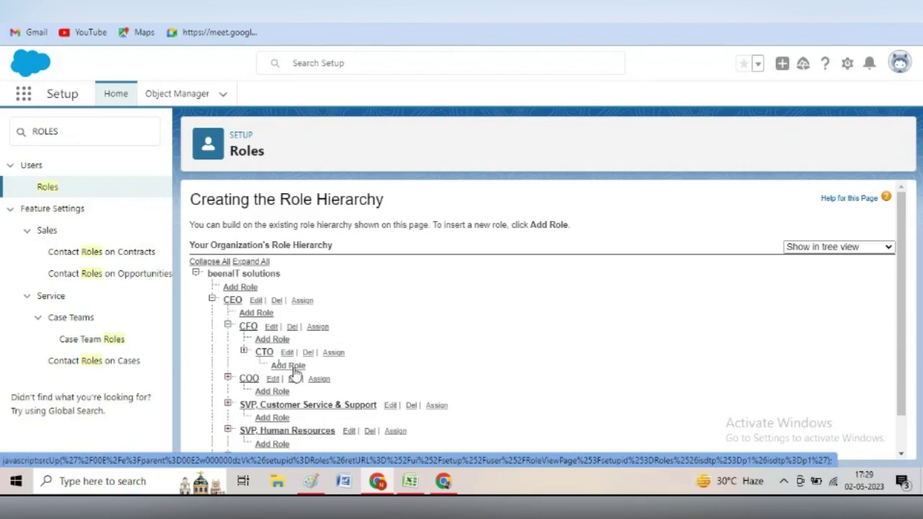
click(295, 369)
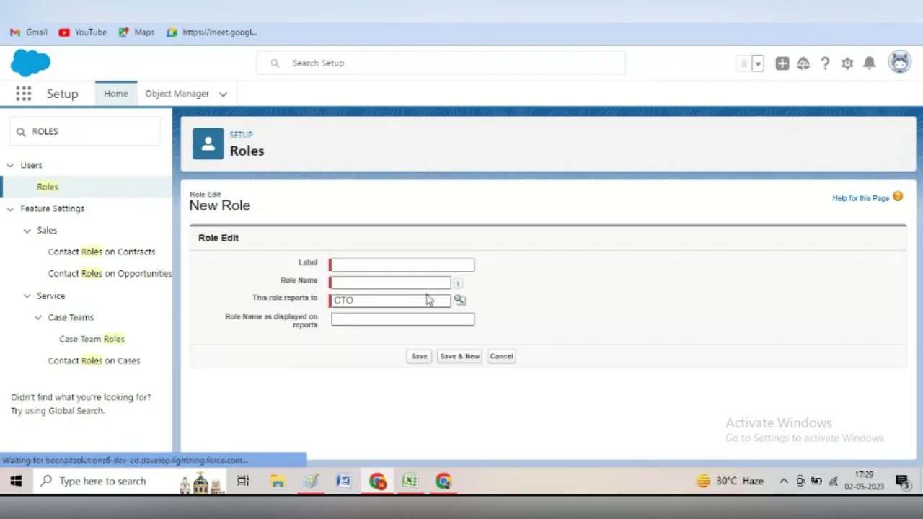
click(373, 265)
text(ATO)
key(Tab)
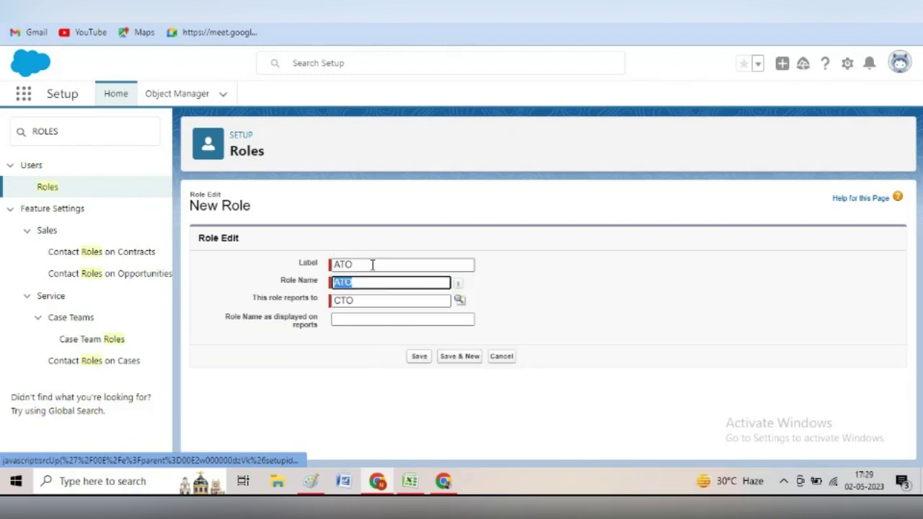
click(421, 356)
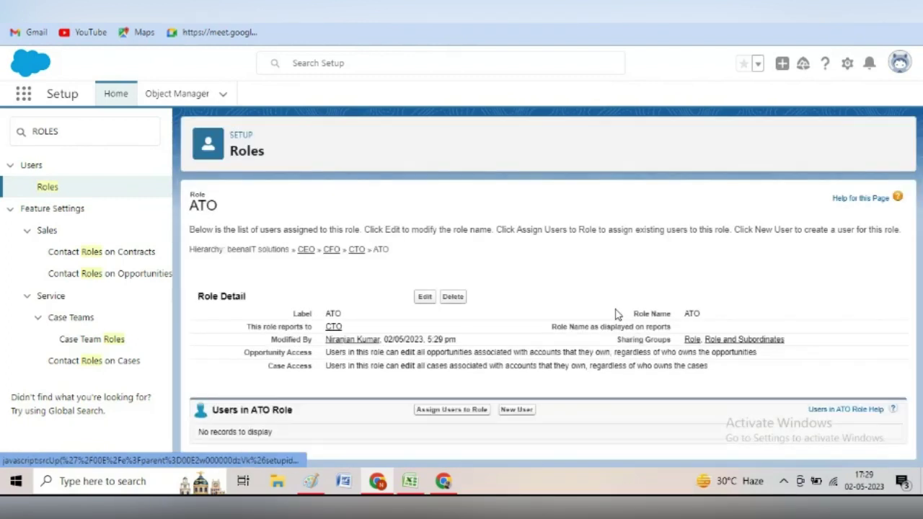
Step: Reopen the role hierarchy and expand its branches to confirm ATO sits under CTO
click(49, 188)
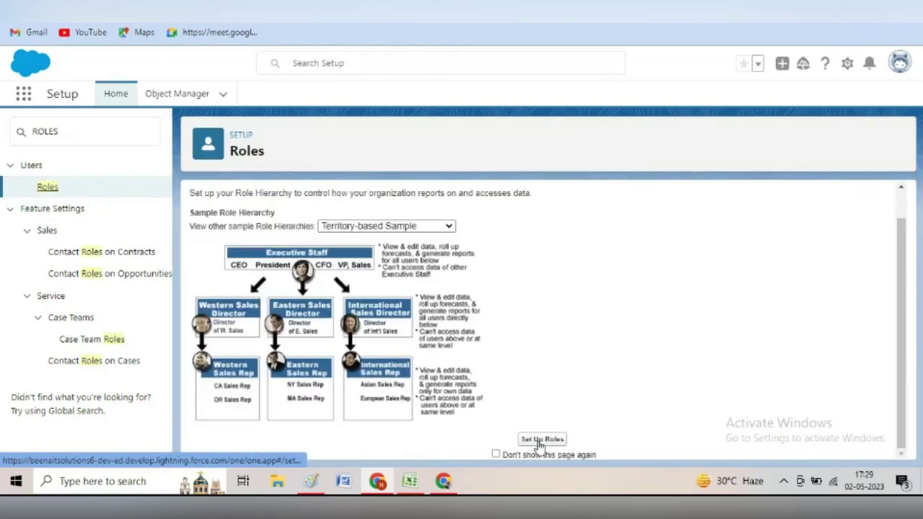
click(540, 442)
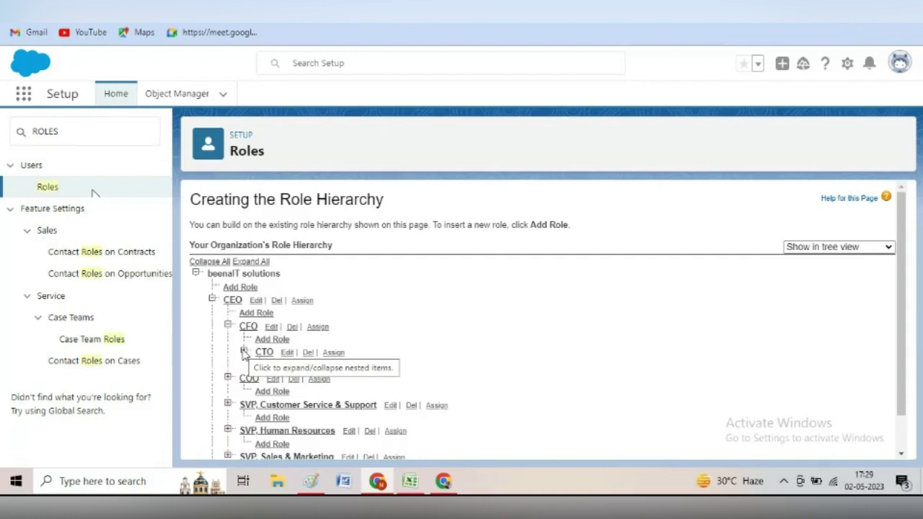
click(244, 352)
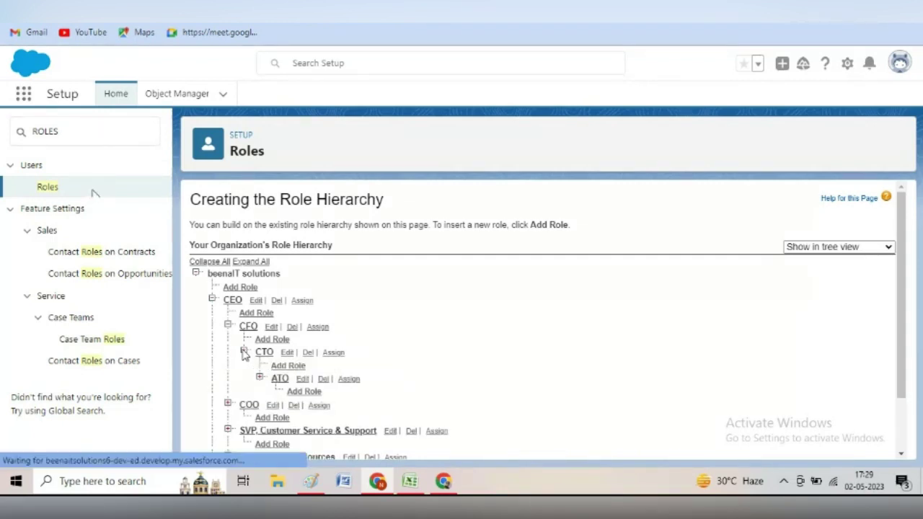
click(281, 381)
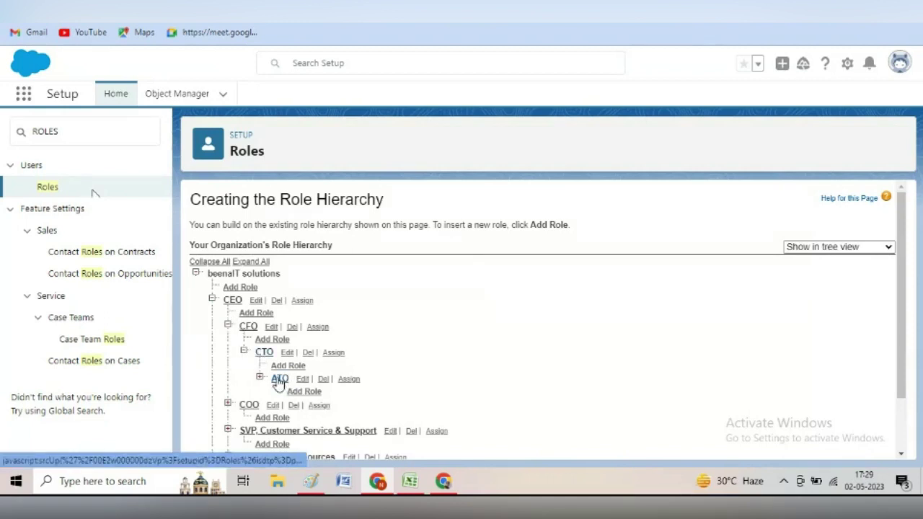
click(264, 357)
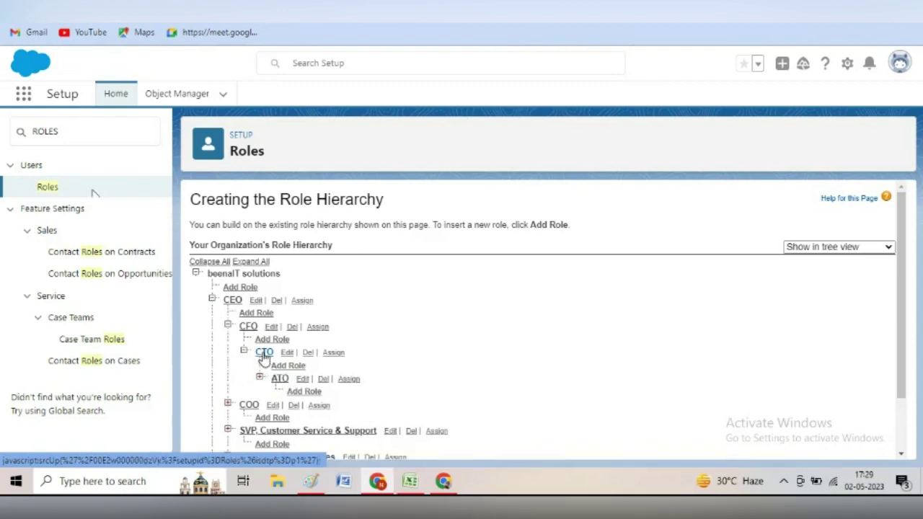
click(245, 329)
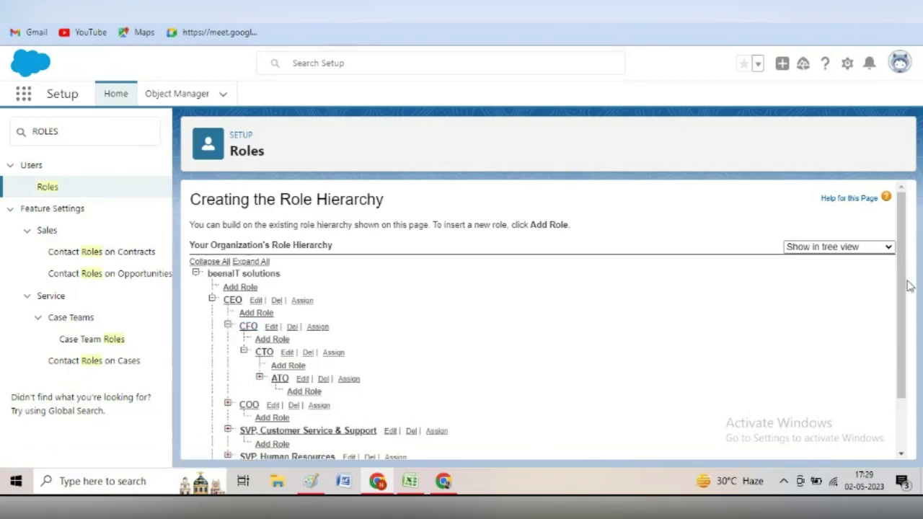
scroll(910, 286, down, 1)
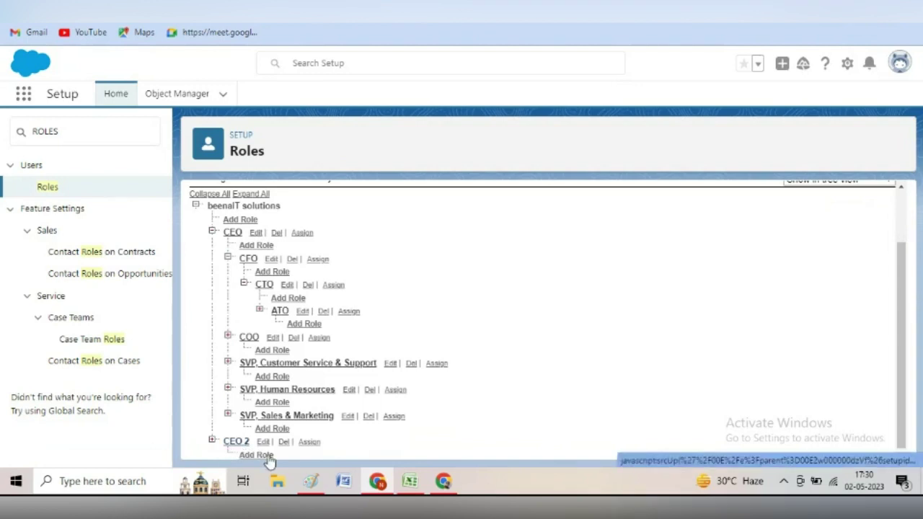
scroll(907, 267, up, 1)
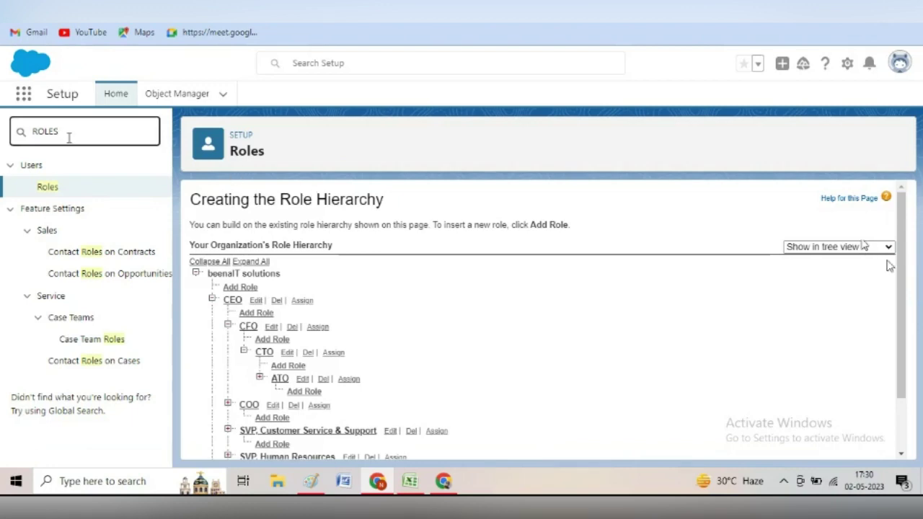
Step: Bring up the Paint hierarchy diagram and dismiss the screen-presenting notification
key(BackSpace)
key(alt+Tab)
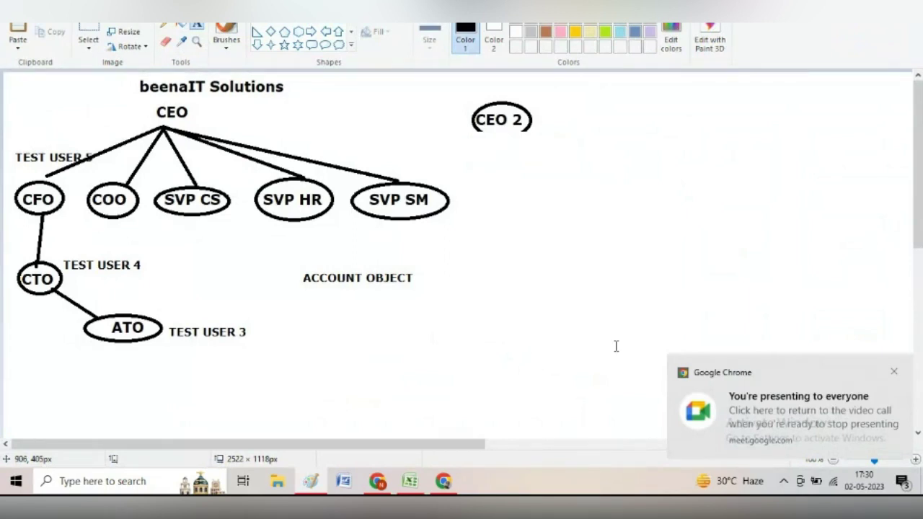
click(895, 374)
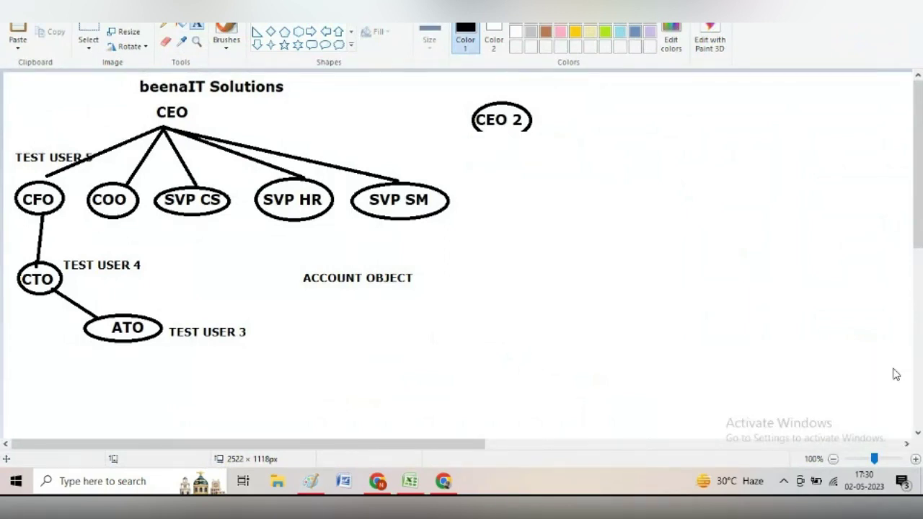
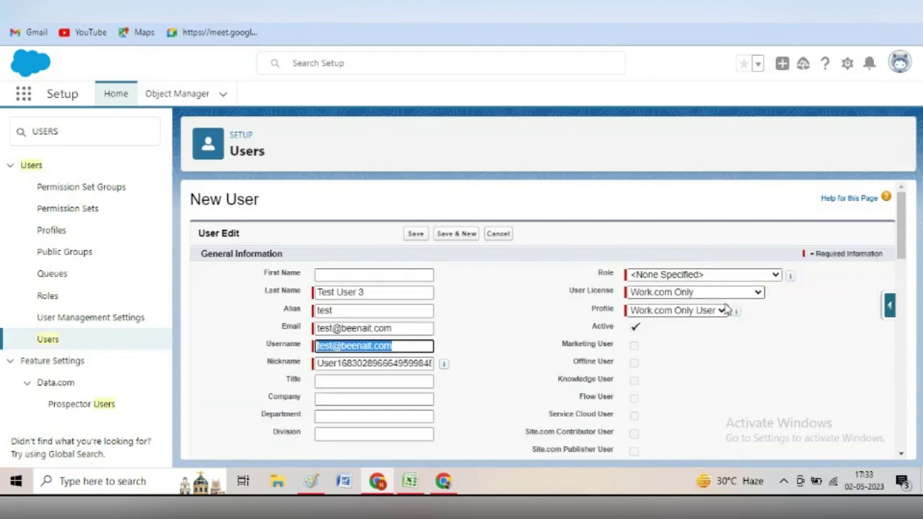
Step: Check the role hierarchy diagram, then set Test User 3's licence to Salesforce Platform
click(311, 483)
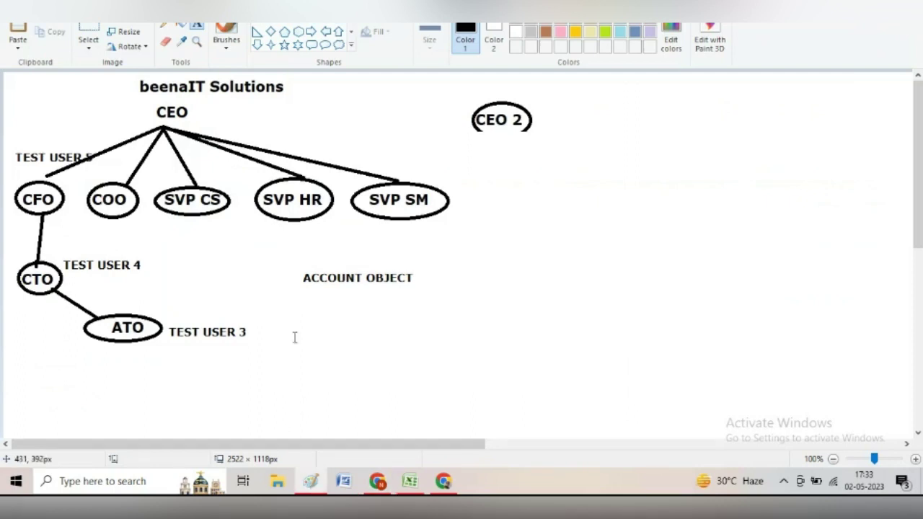
drag(296, 266, 440, 293)
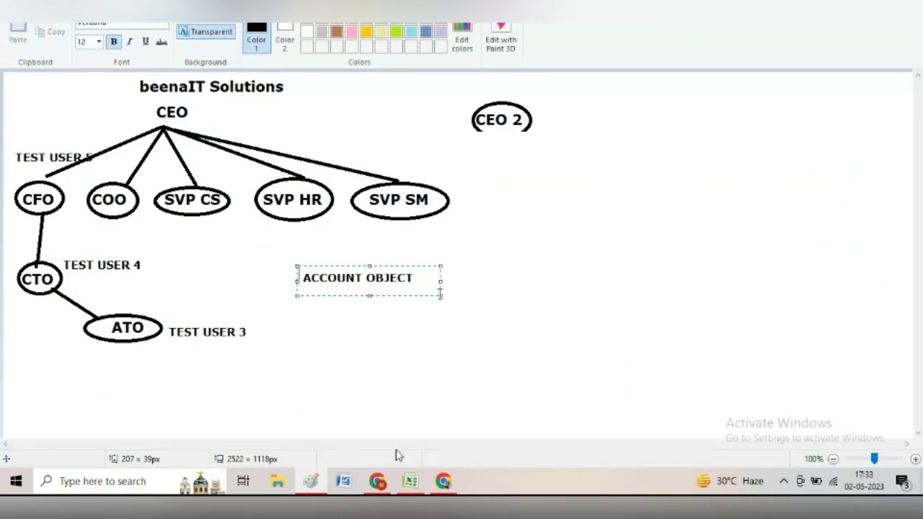
click(378, 481)
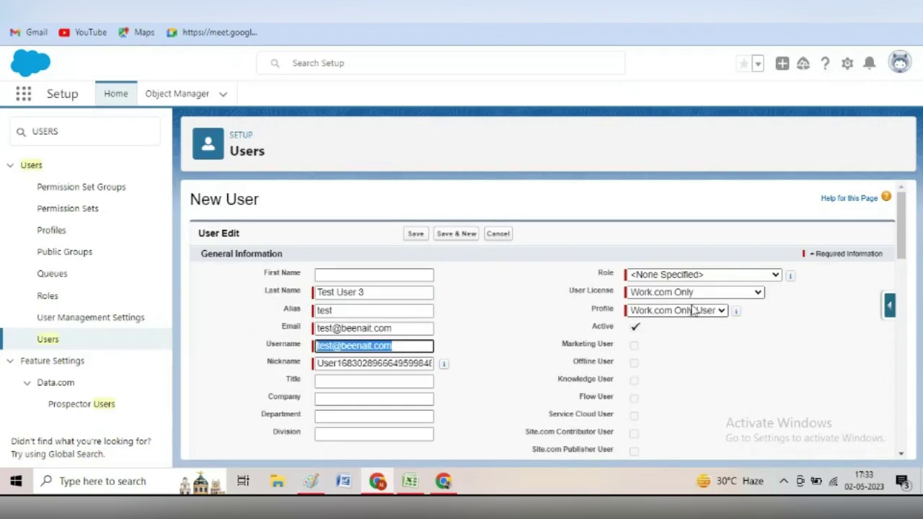
click(720, 295)
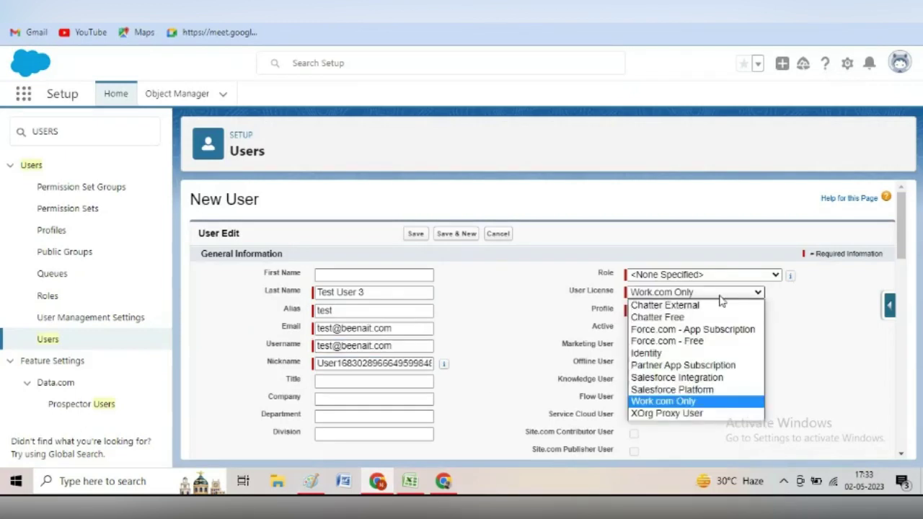
key(Up)
key(Up)
key(Up)
key(Down)
key(Down)
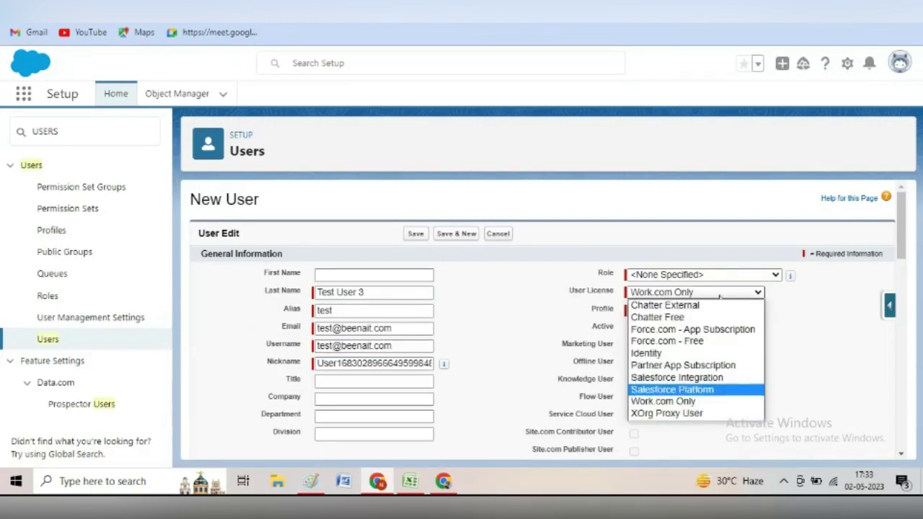
key(Return)
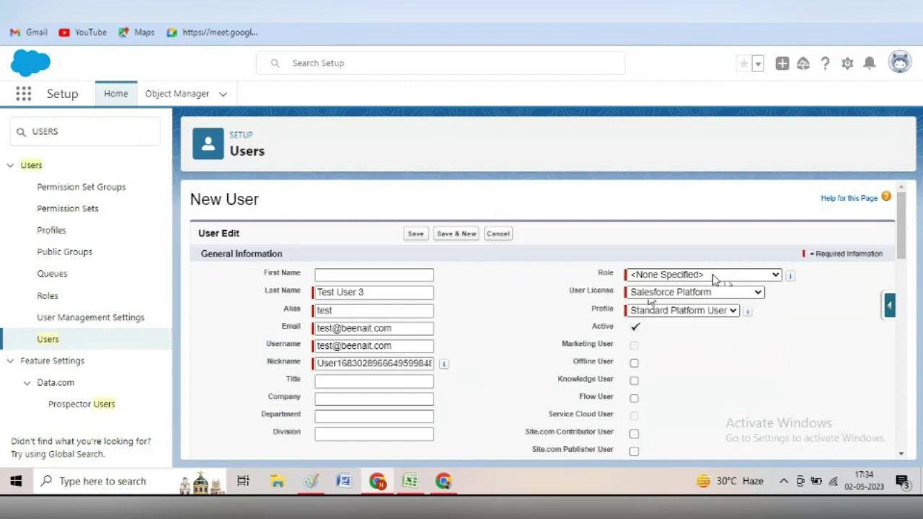
Step: Assign the ATO role to Test User 3 and save the user
click(714, 275)
scroll(722, 201, down, 1)
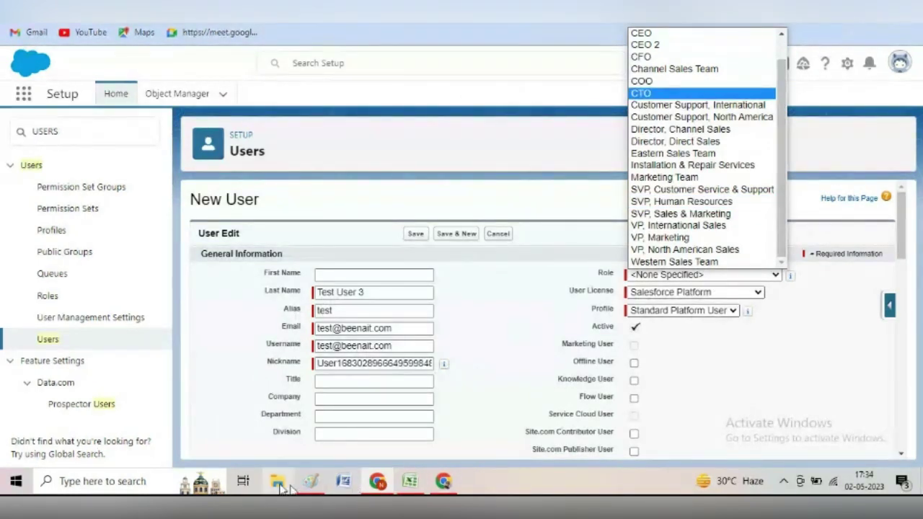
click(313, 485)
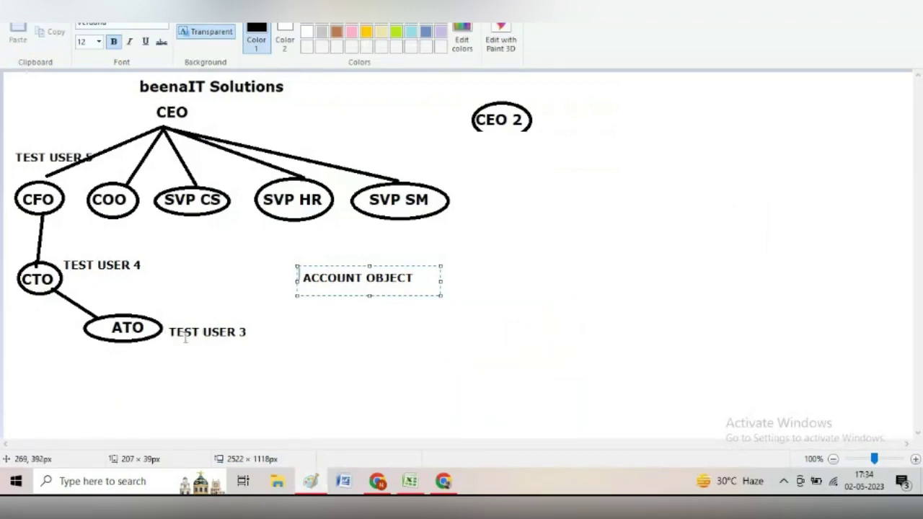
click(377, 481)
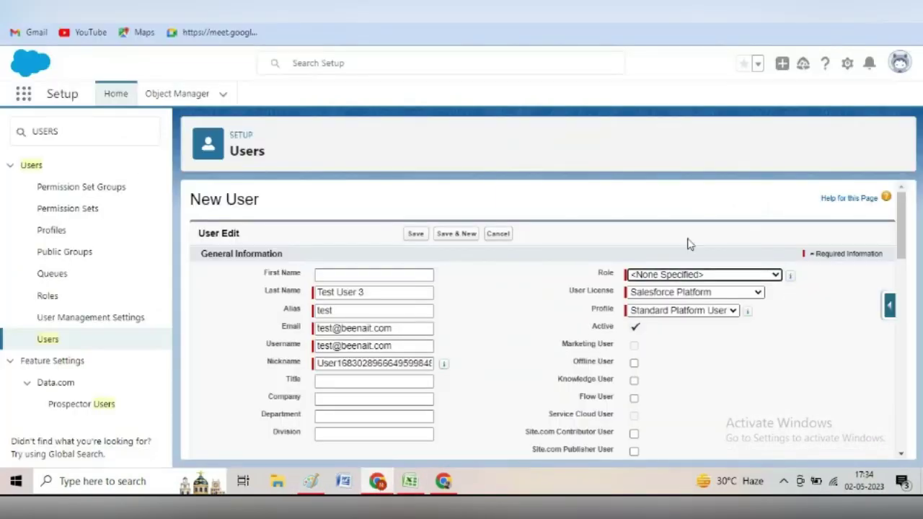
click(684, 274)
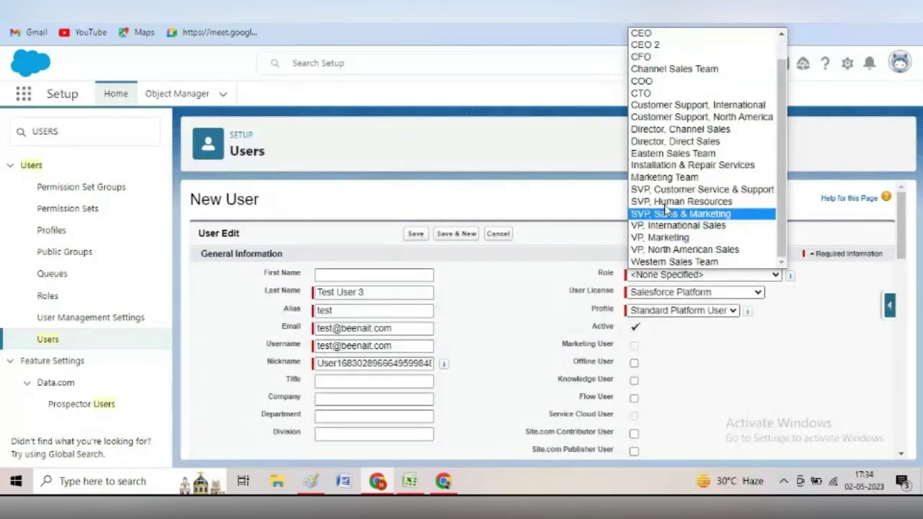
scroll(669, 144, up, 1)
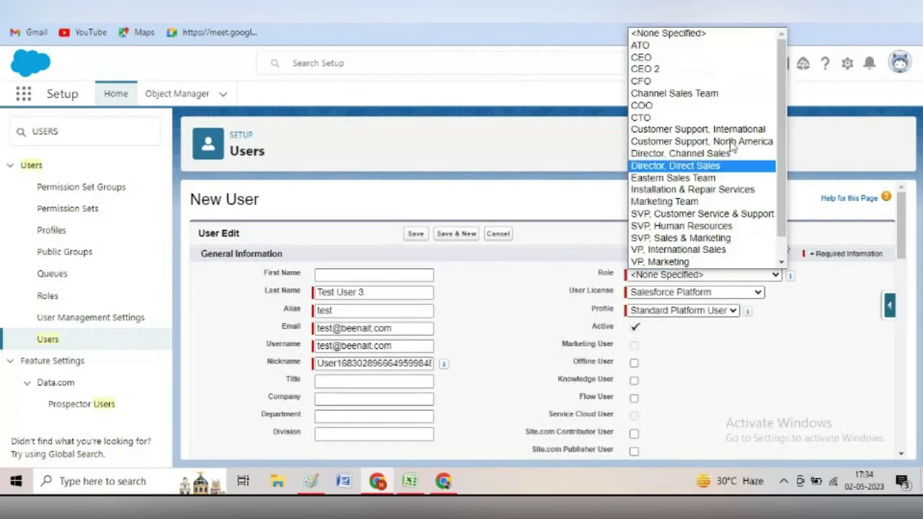
key(Return)
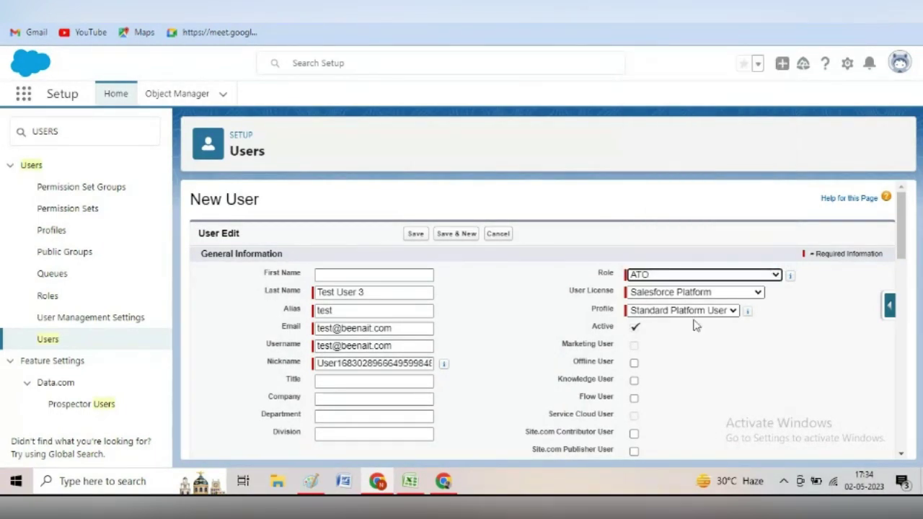
click(416, 234)
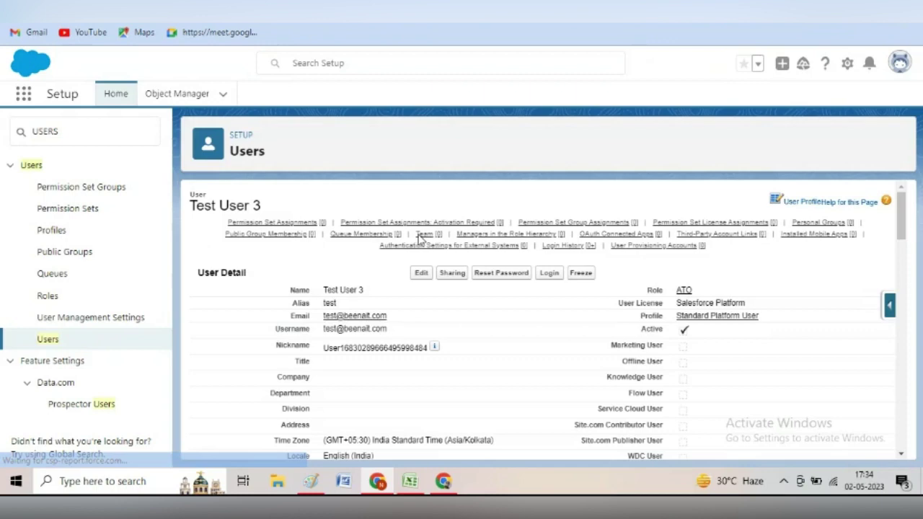
Step: Start a new user with last name 'Test User 4' and 'test' in the next field
click(430, 304)
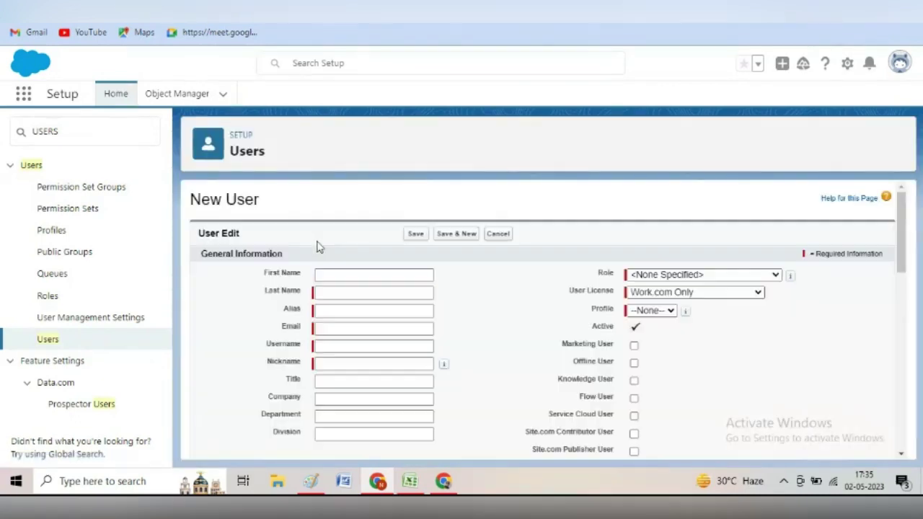
click(326, 292)
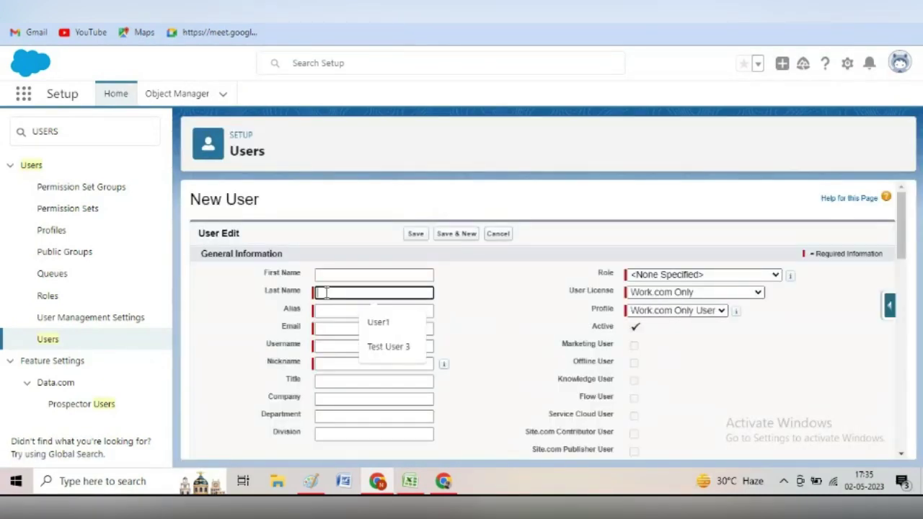
text(Test User 4)
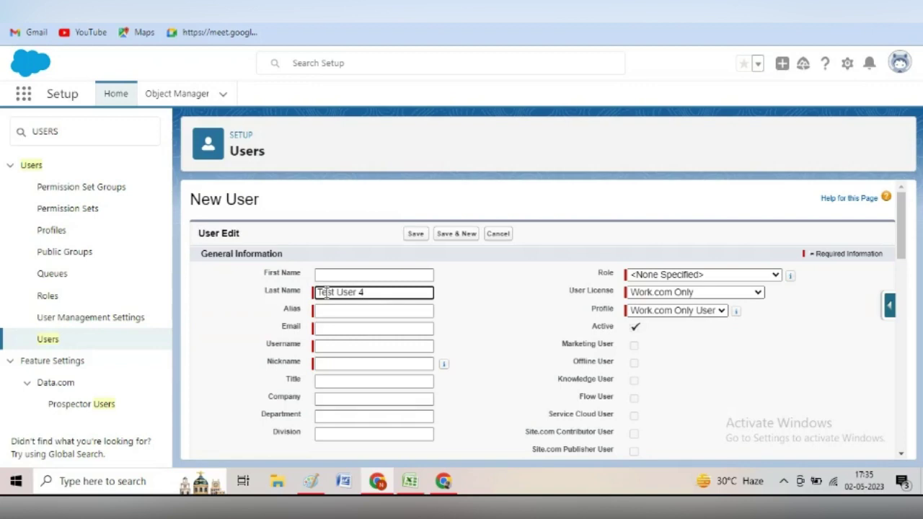
key(Tab)
key(Tab)
text(test)
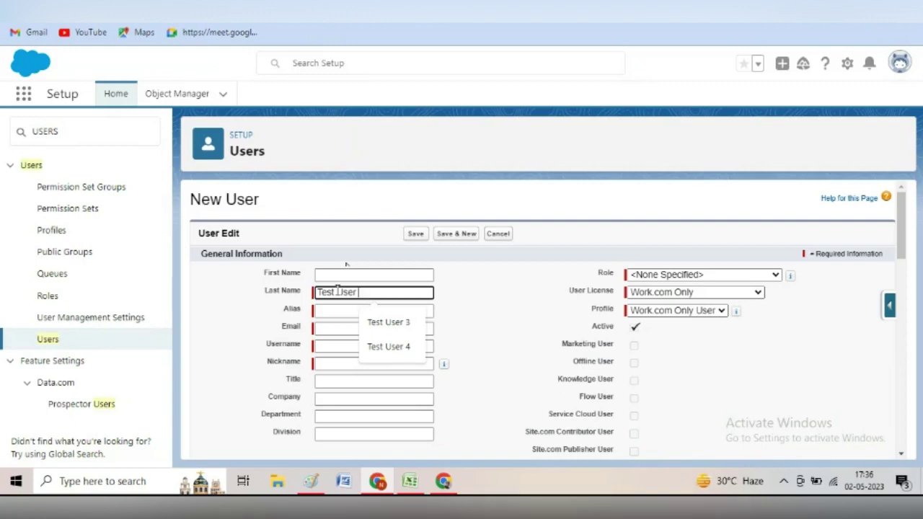
Step: Complete the last name as Test User 5 and assign the CFO role
text(55)
click(703, 275)
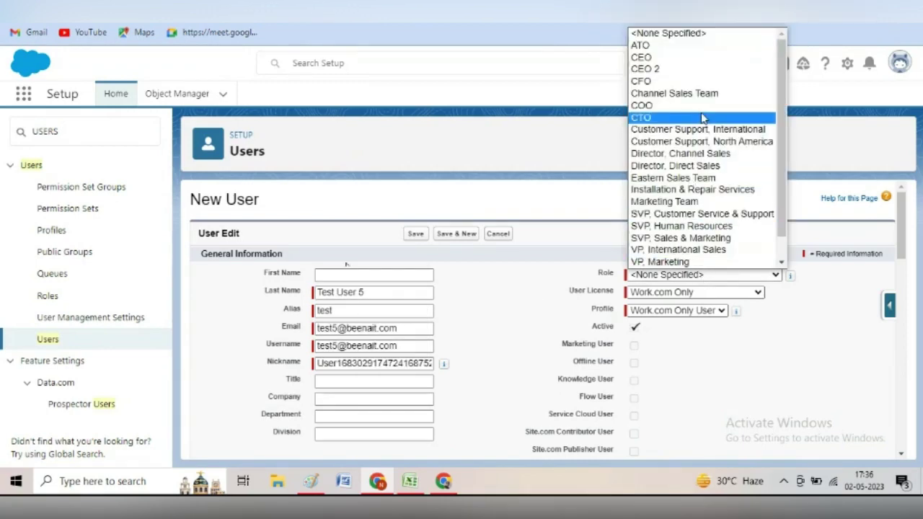
click(311, 481)
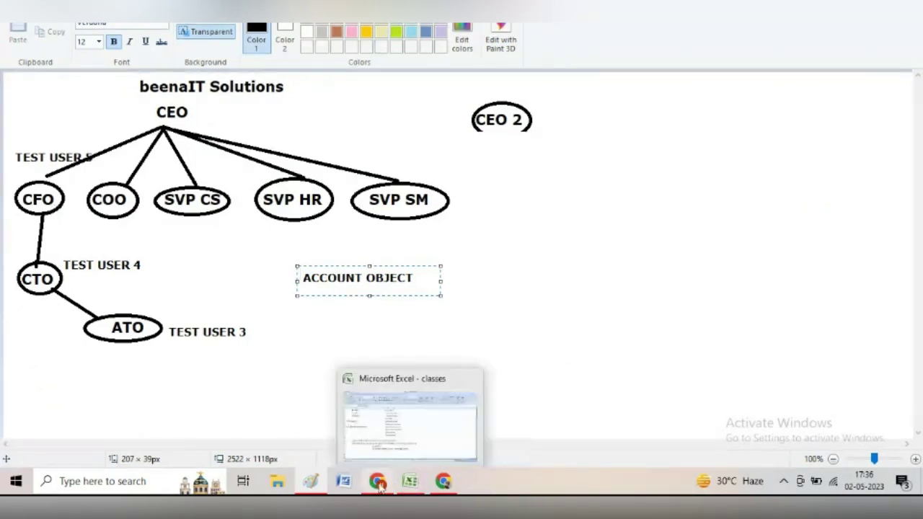
click(447, 483)
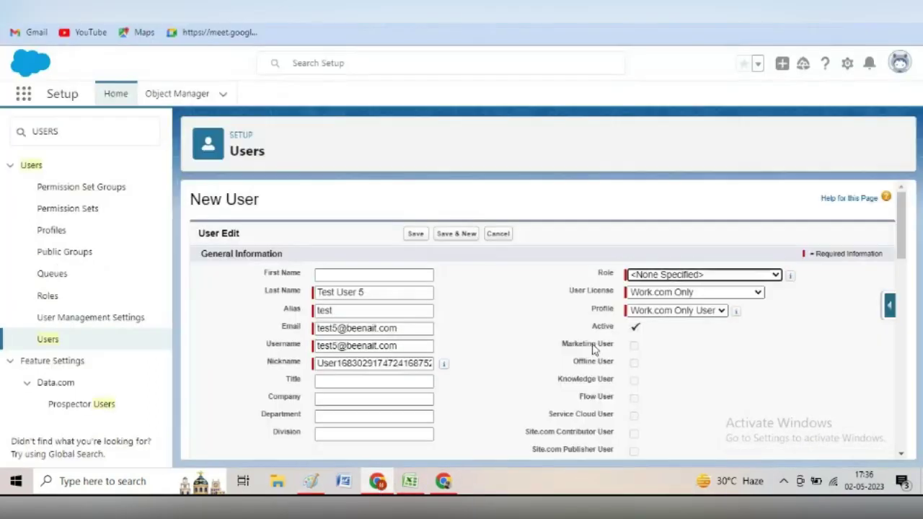
click(712, 276)
scroll(711, 200, down, 1)
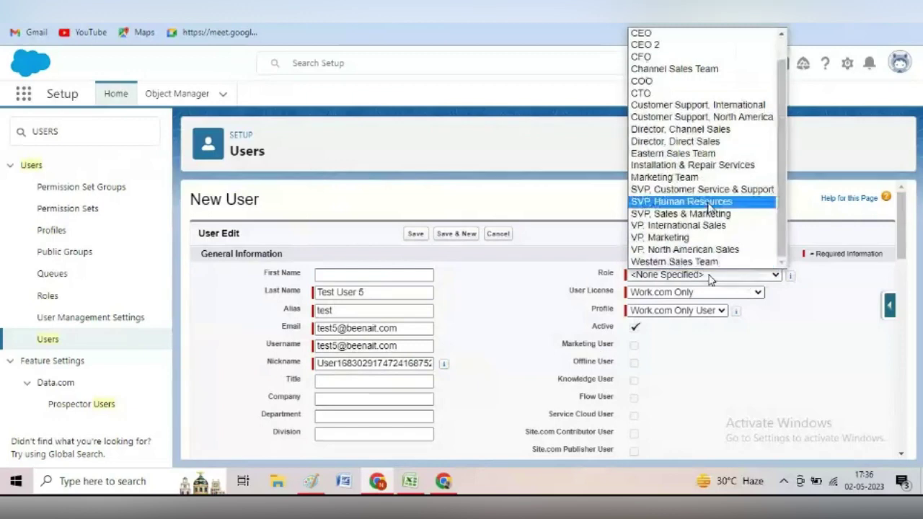
click(656, 57)
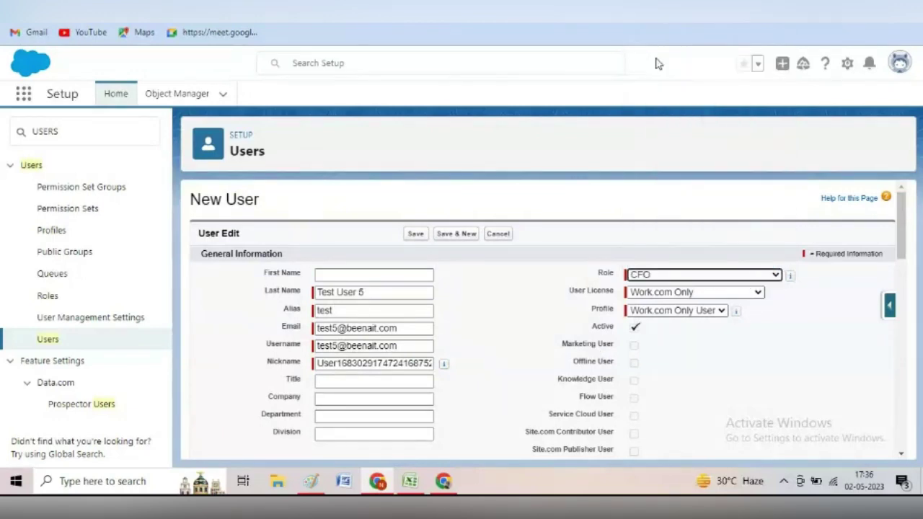
Step: Set the user licence to Salesforce Platform and save Test User 5
click(718, 296)
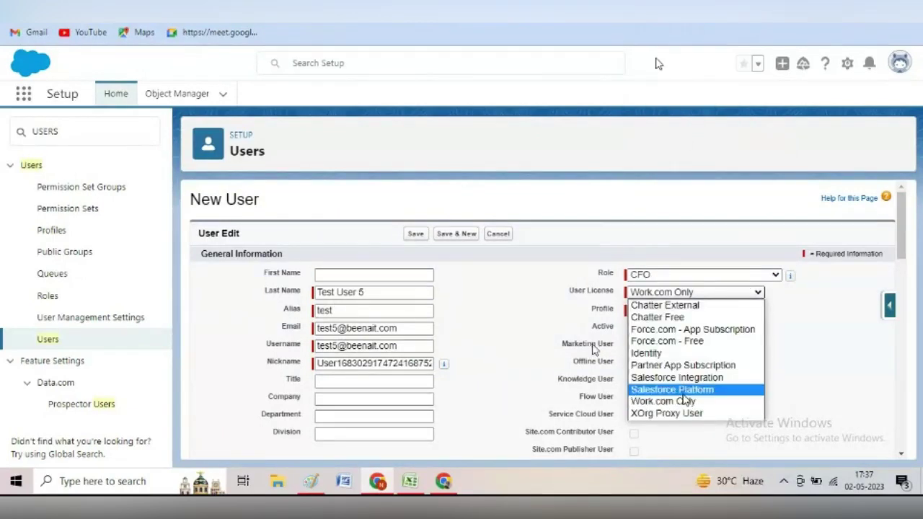
click(672, 390)
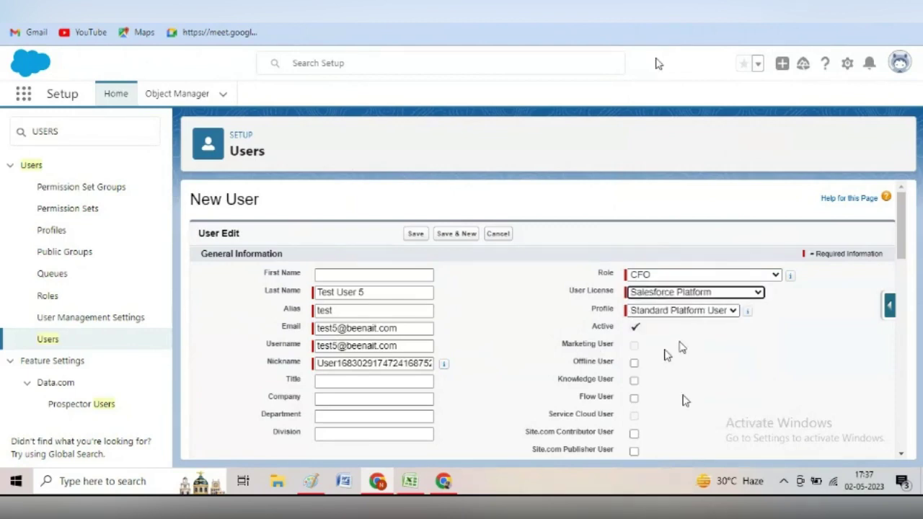
click(416, 235)
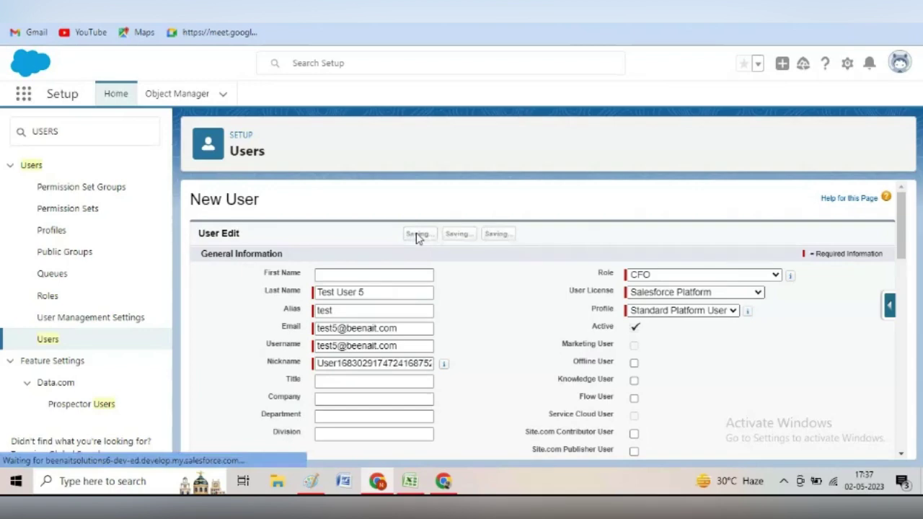
scroll(915, 294, down, 2)
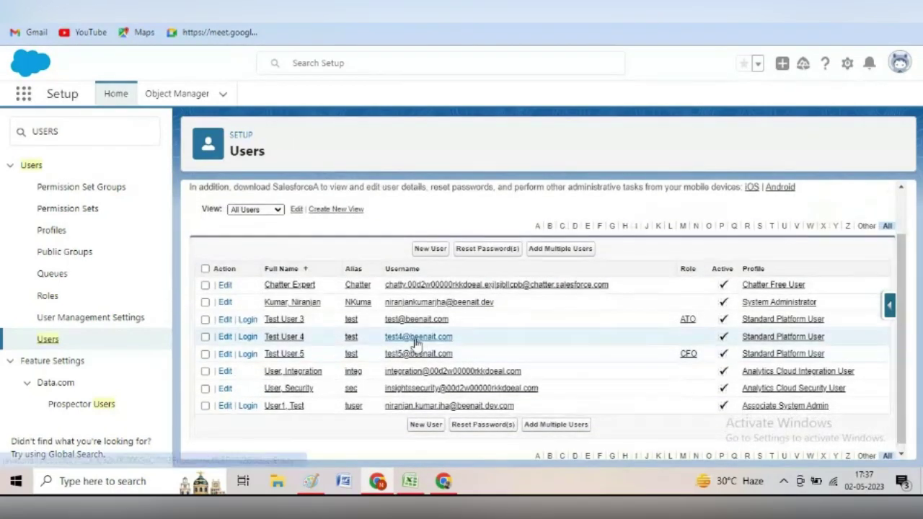
Step: Edit Test User 4, change the role to CTO and save the record
scroll(251, 361, down, 1)
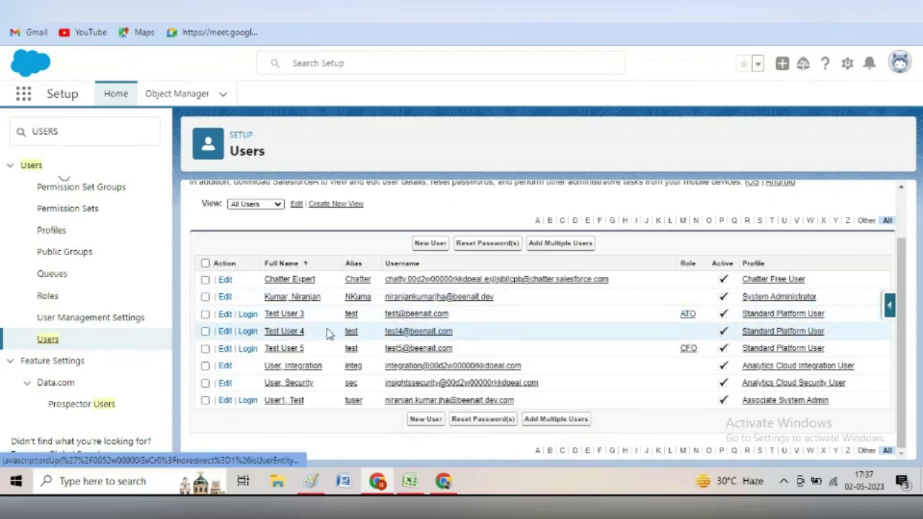
click(225, 332)
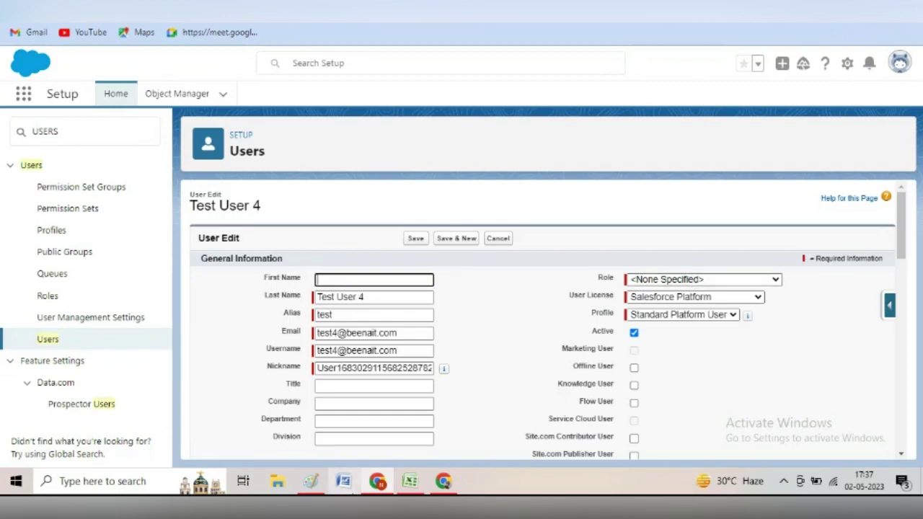
click(309, 485)
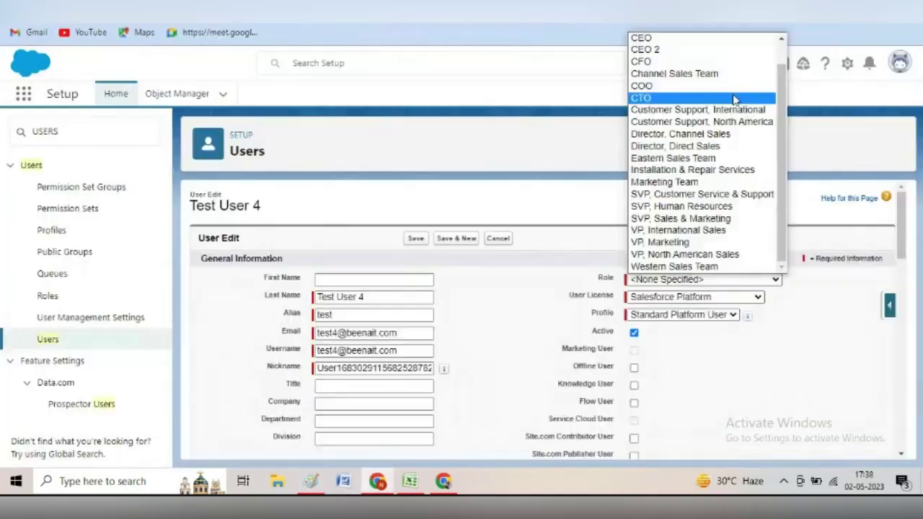
click(731, 95)
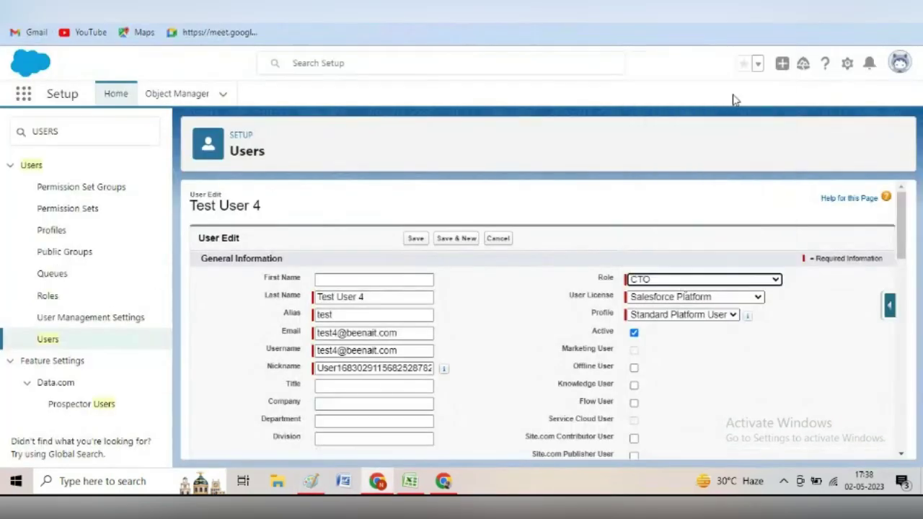
click(416, 239)
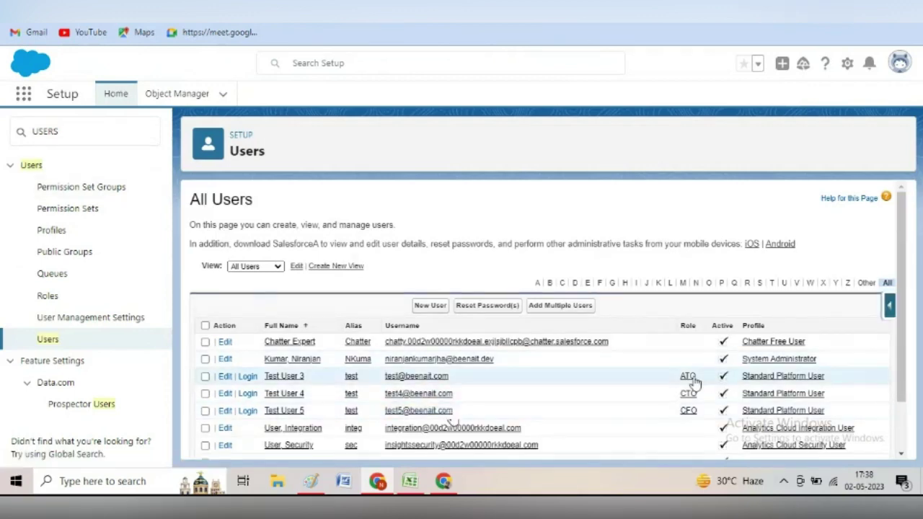
Step: Open Test User 3's details from All Users and log in as that user
scroll(909, 354, down, 2)
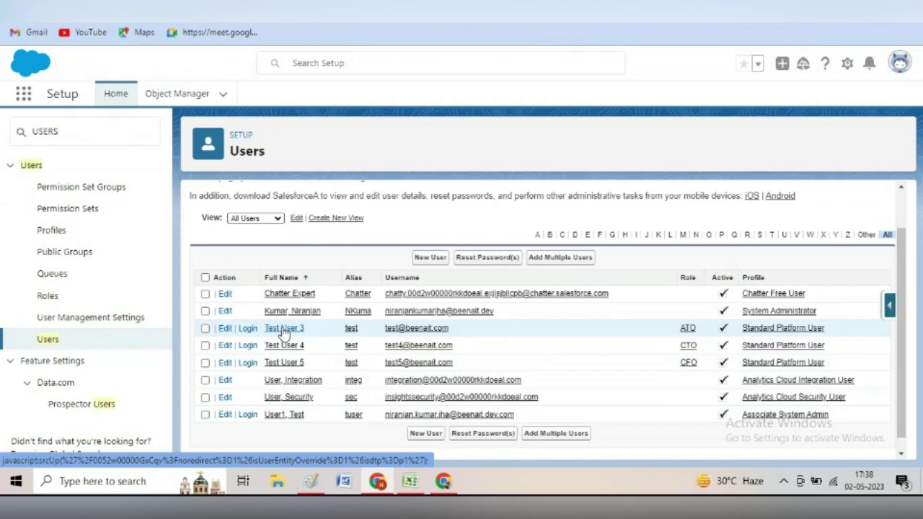
click(284, 330)
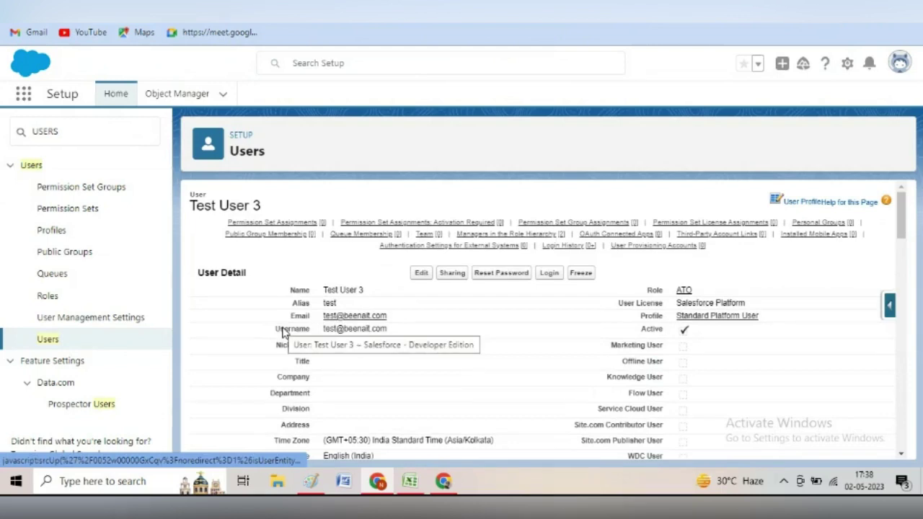
click(554, 276)
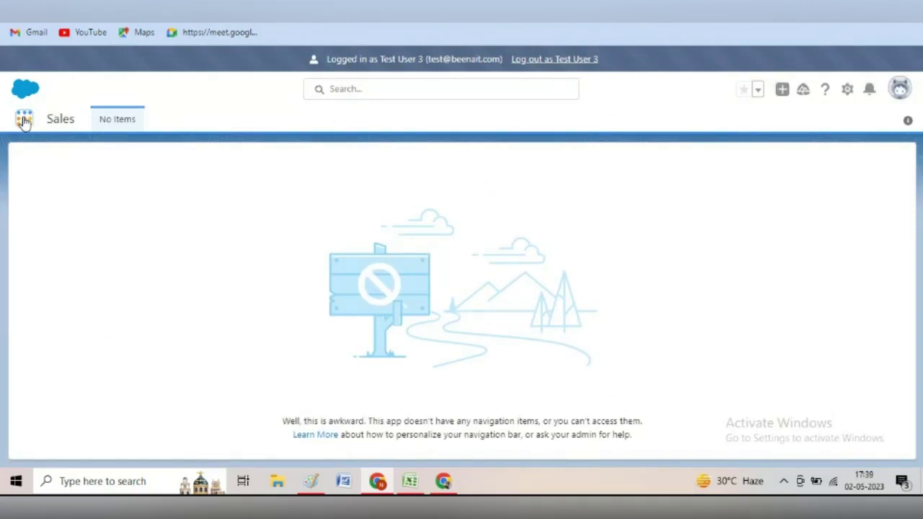
Step: Open Accounts from the App Launcher and switch to the All Accounts list view
click(23, 121)
text(account)
click(46, 253)
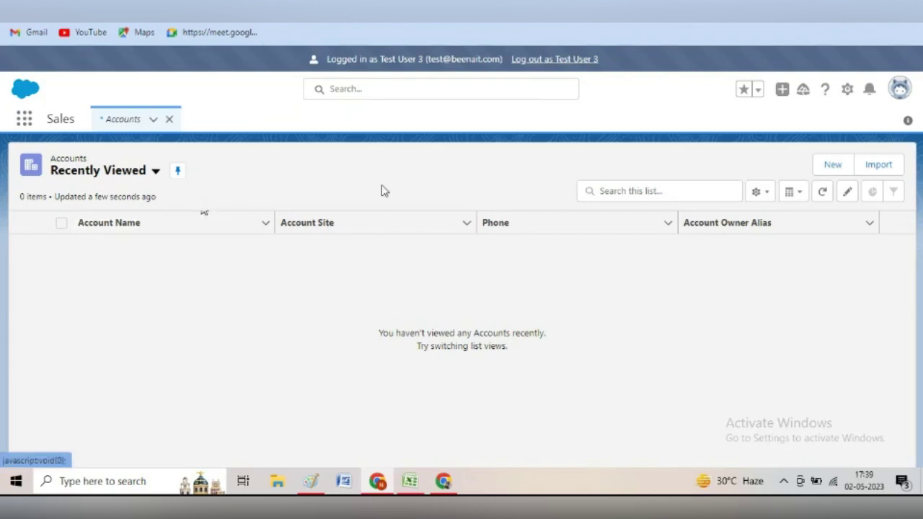
click(156, 171)
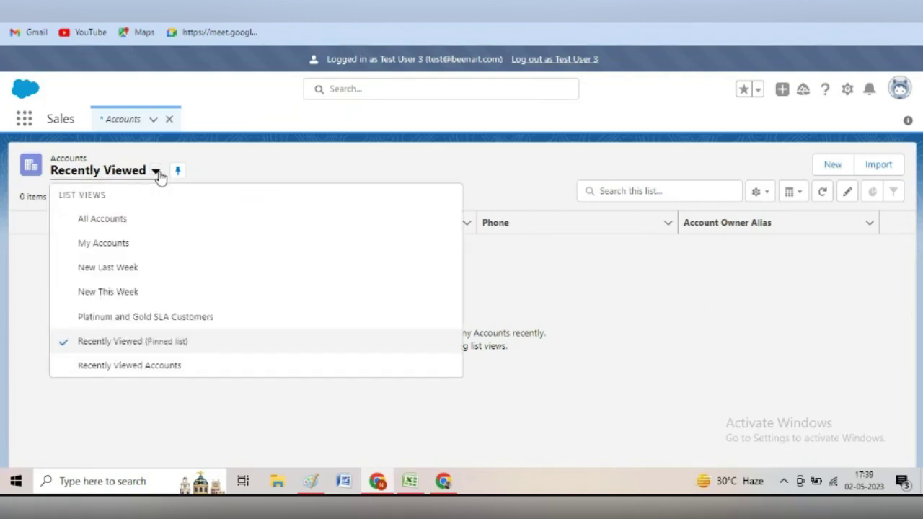
click(115, 221)
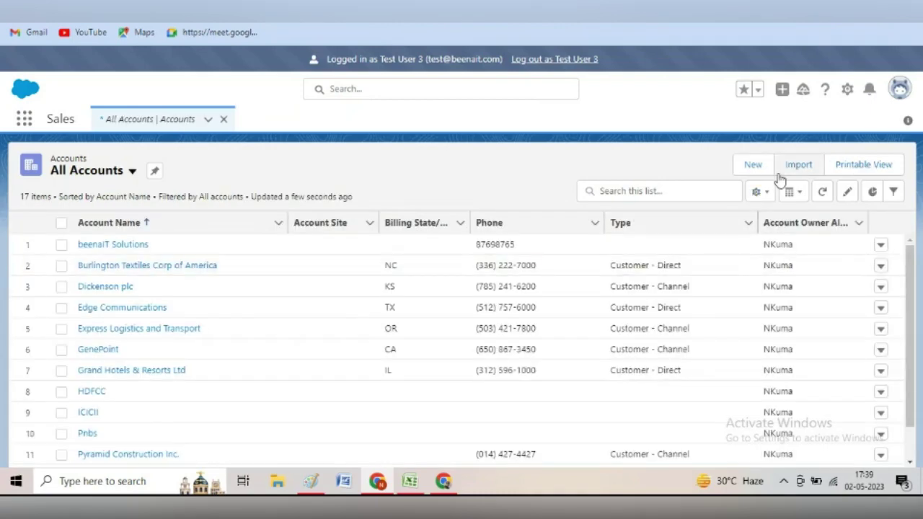
Step: Create a new account named 'User 3 Account'
click(754, 165)
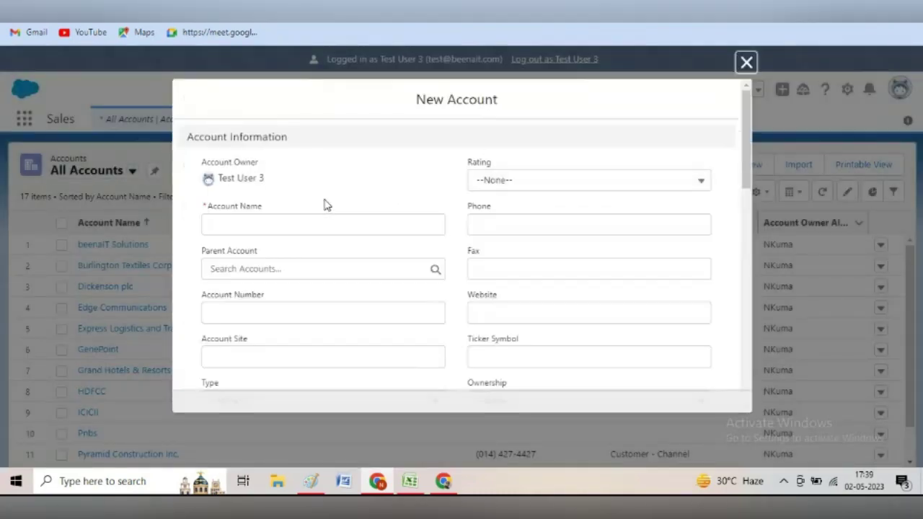
click(267, 230)
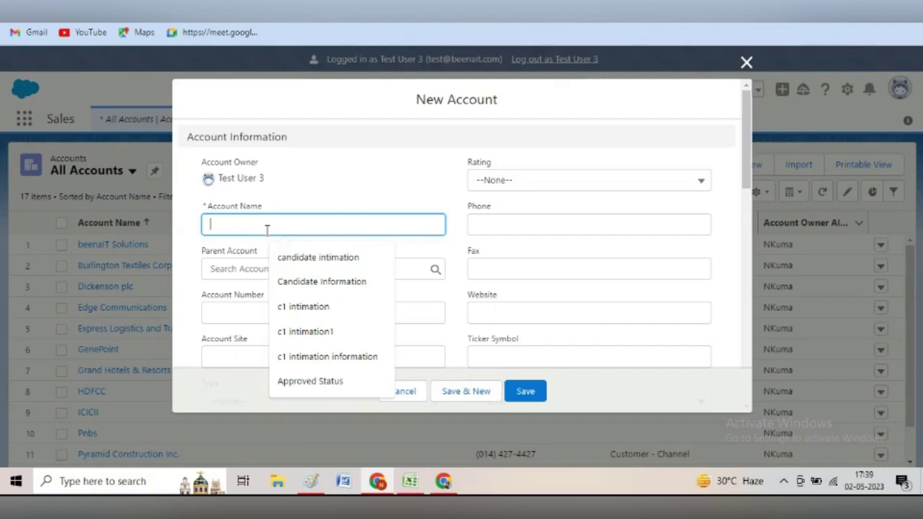
text(User)
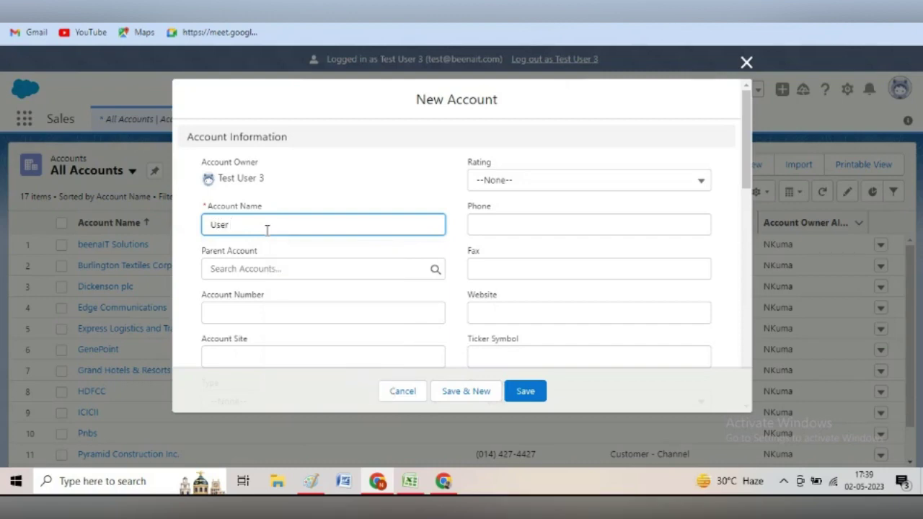
text( 3 Account)
click(536, 395)
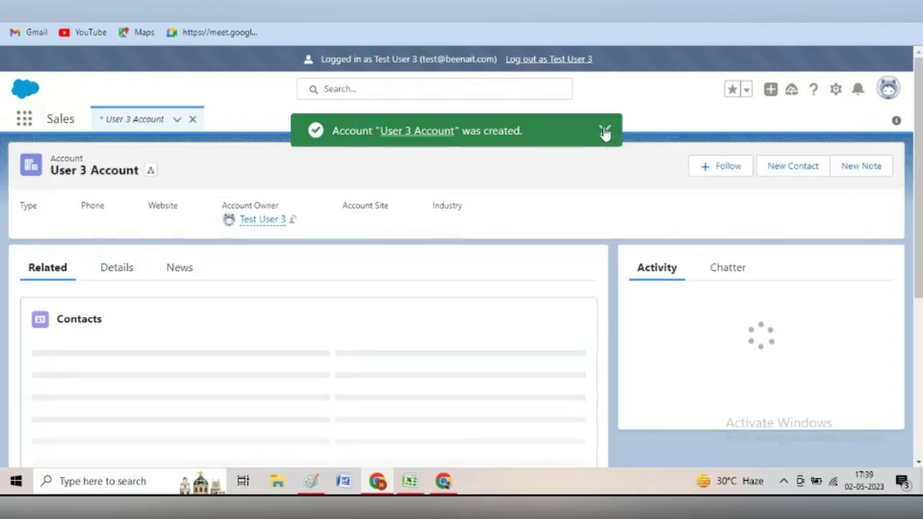
click(606, 131)
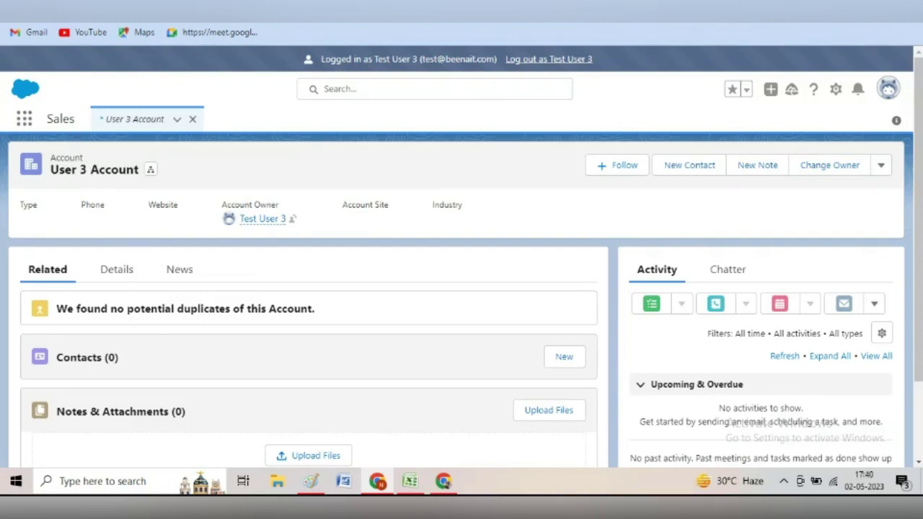
Step: Find User 3 Account in All Accounts, open it, then log out of Test User 3
scroll(914, 216, down, 1)
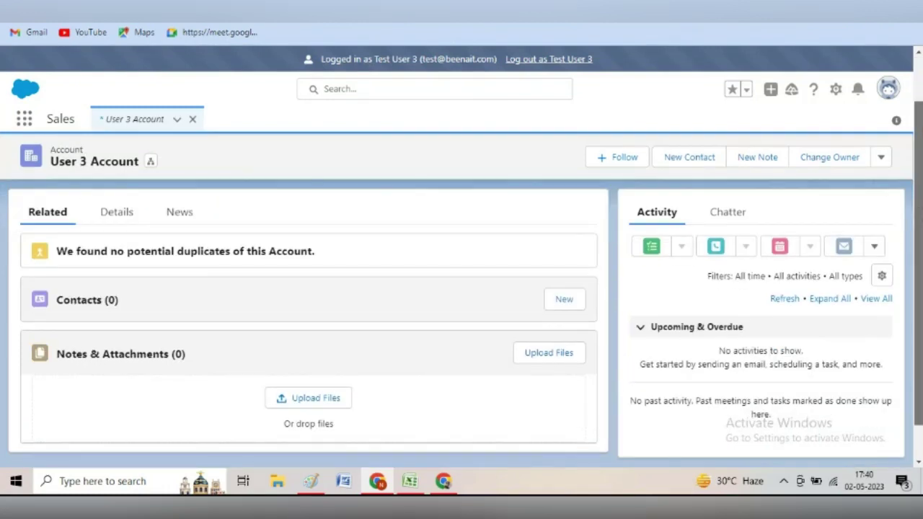
scroll(916, 216, up, 1)
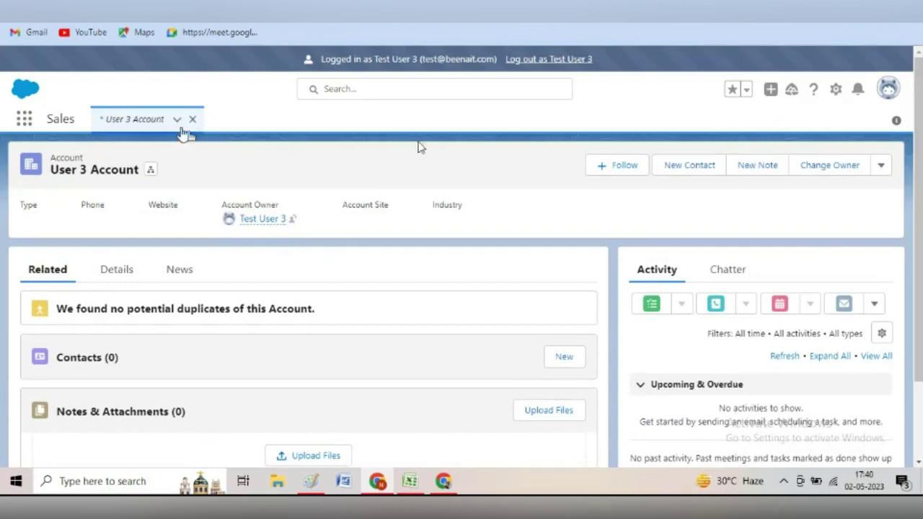
click(154, 119)
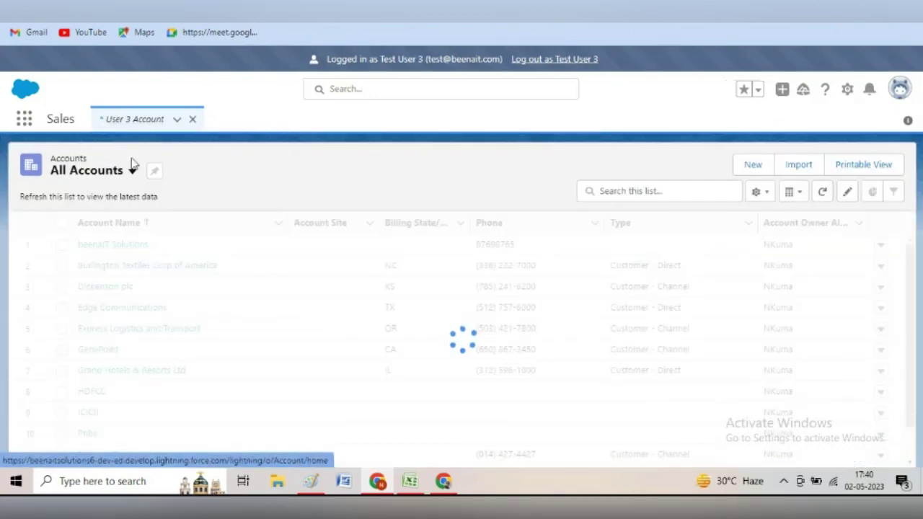
scroll(912, 276, down, 2)
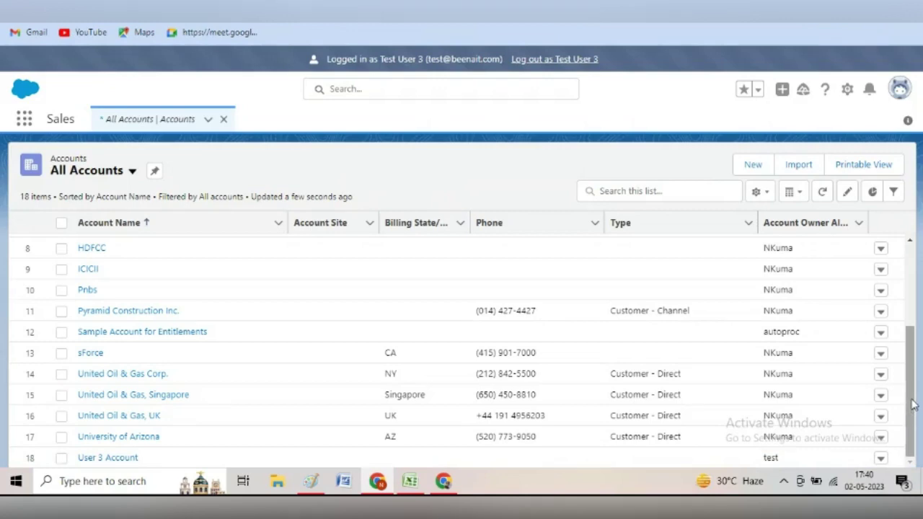
mouse_move(913, 404)
mouse_down()
mouse_move(909, 317)
mouse_move(910, 404)
mouse_up()
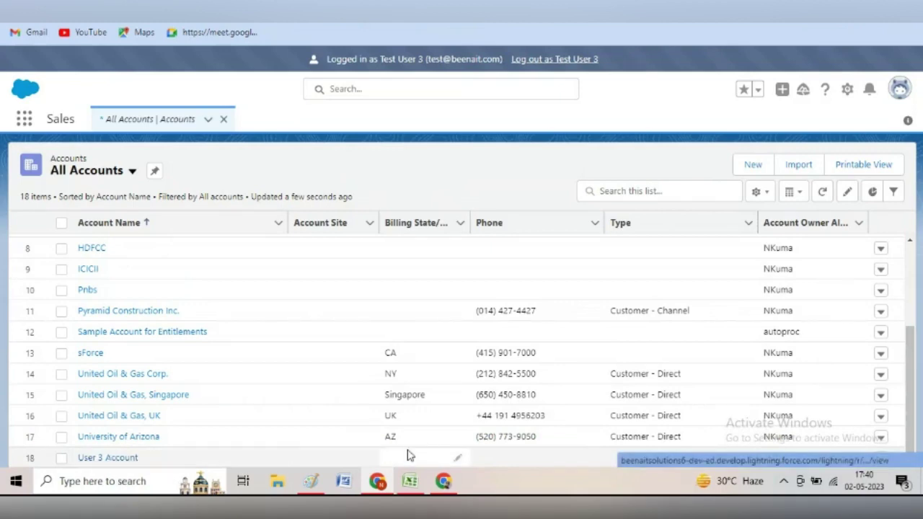
click(129, 461)
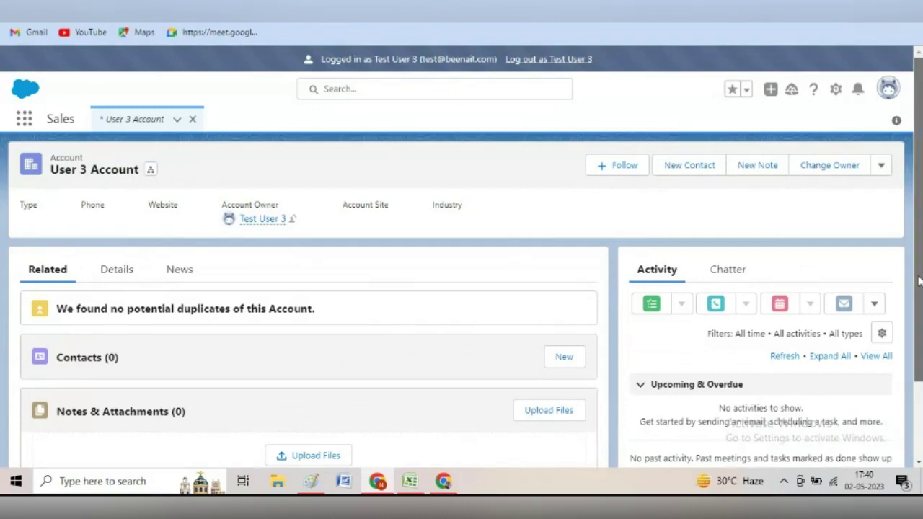
scroll(919, 245, down, 2)
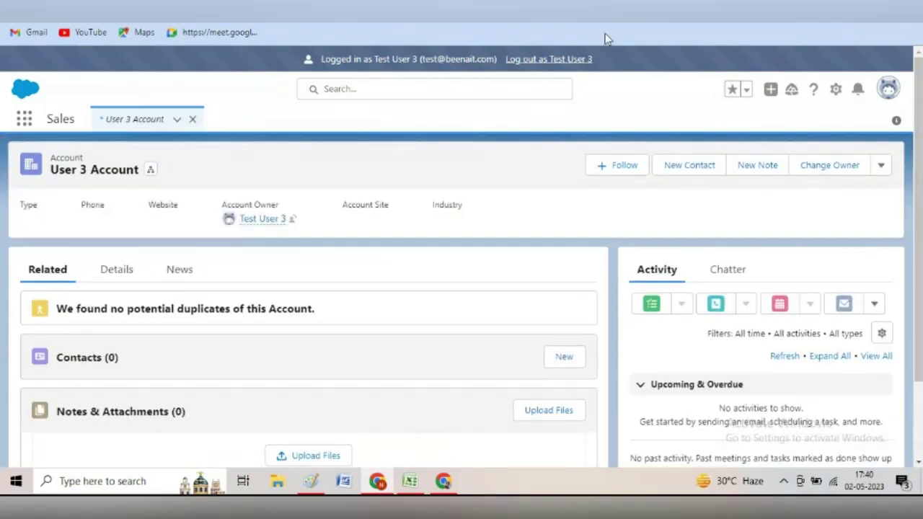
click(566, 60)
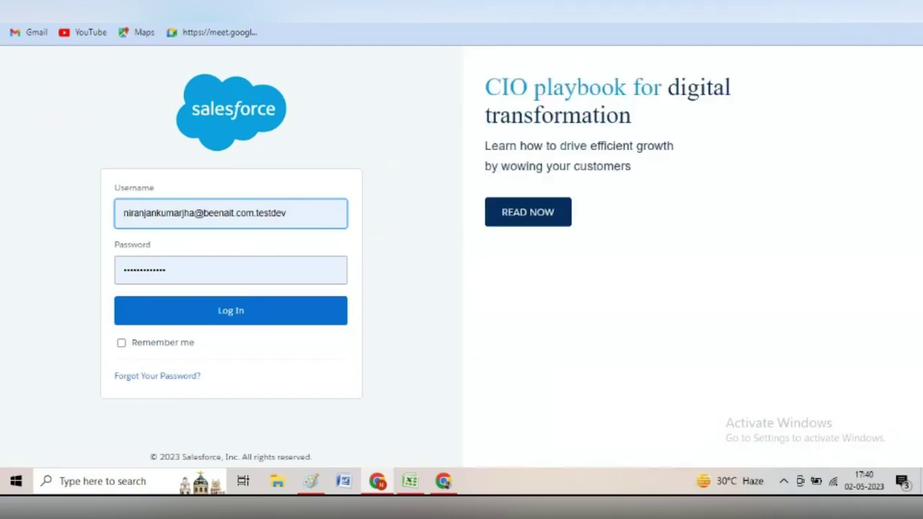
Step: Reopen Salesforce Setup, search Quick Find for 'user' and log in as Test User 4
key(ctrl+l)
text(log)
key(Return)
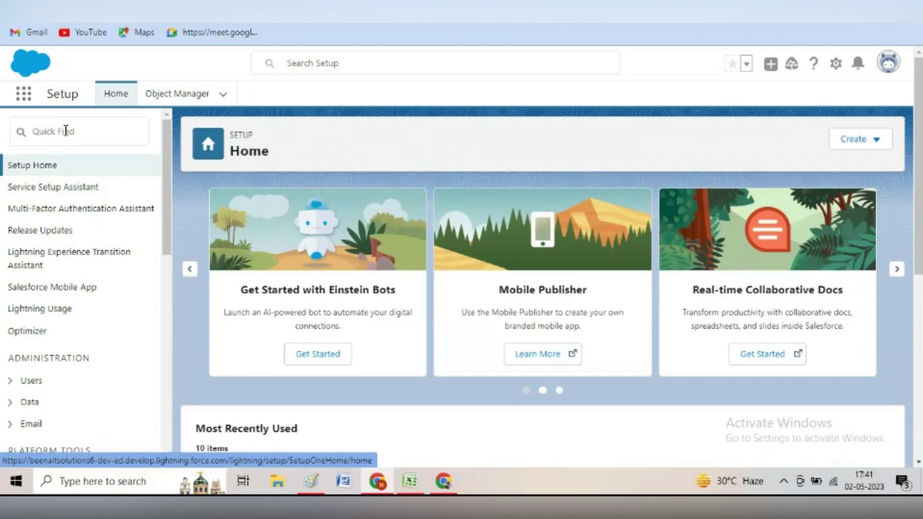
click(65, 130)
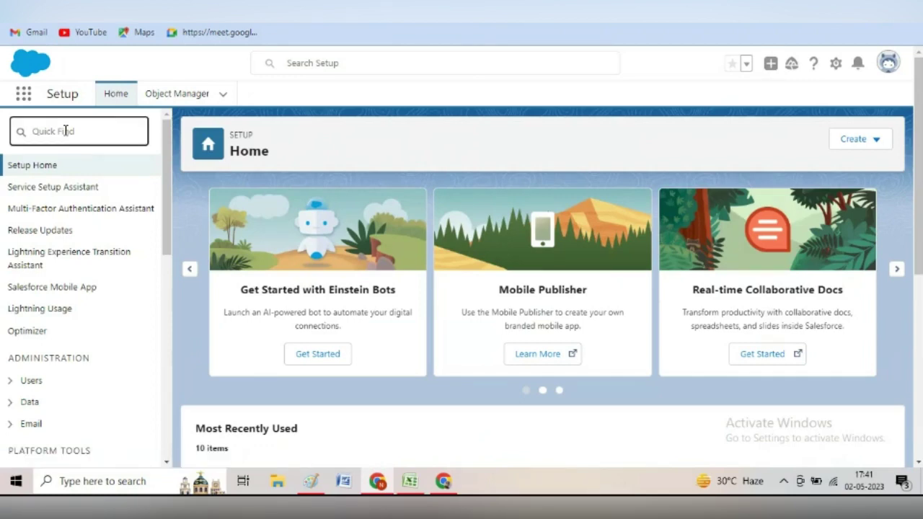
text(userr)
key(BackSpace)
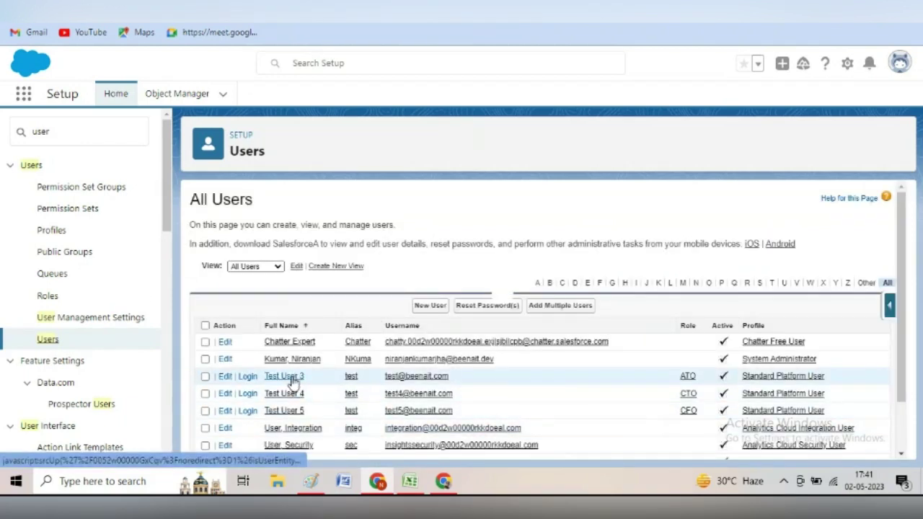
click(248, 394)
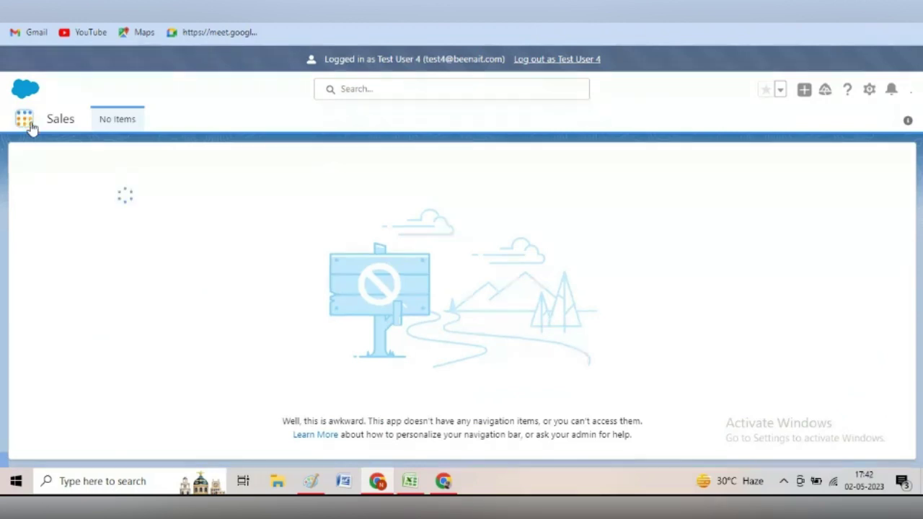
Step: As Test User 4, open Accounts and create an account named 'User 4 Account'
click(24, 119)
text(account)
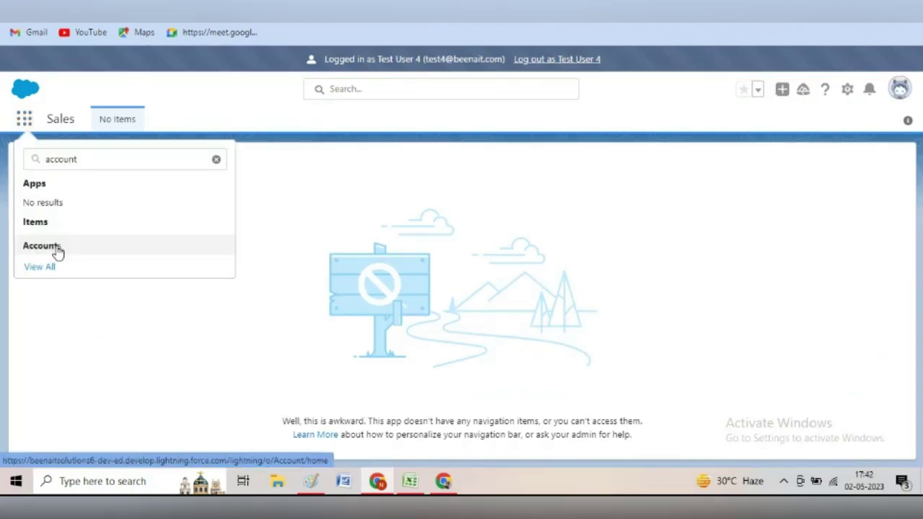
click(56, 249)
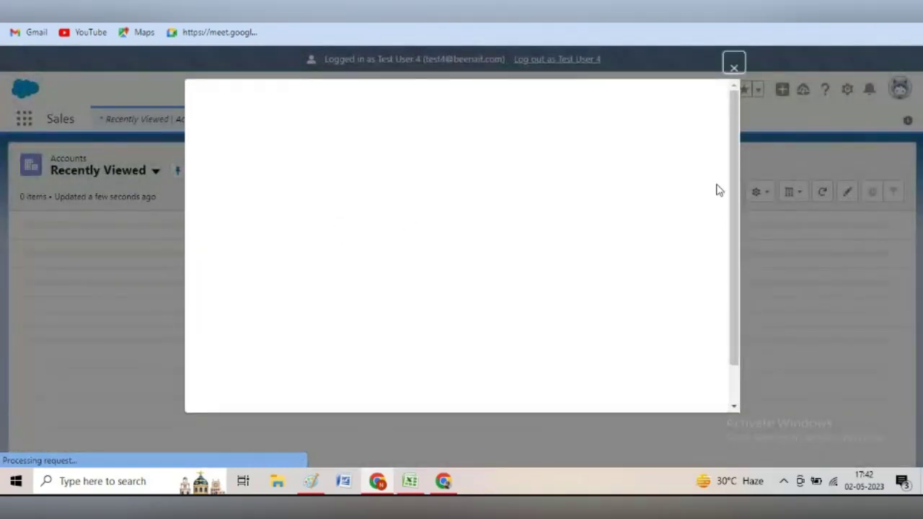
click(733, 67)
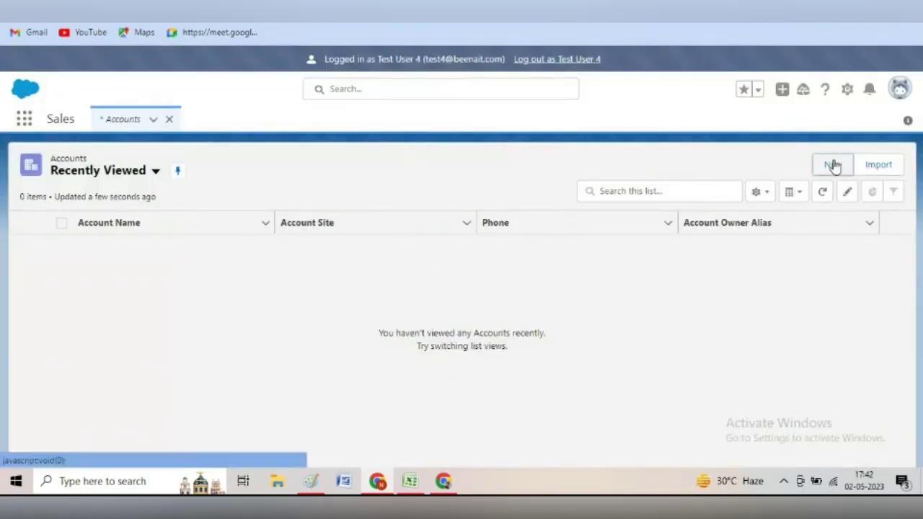
click(833, 165)
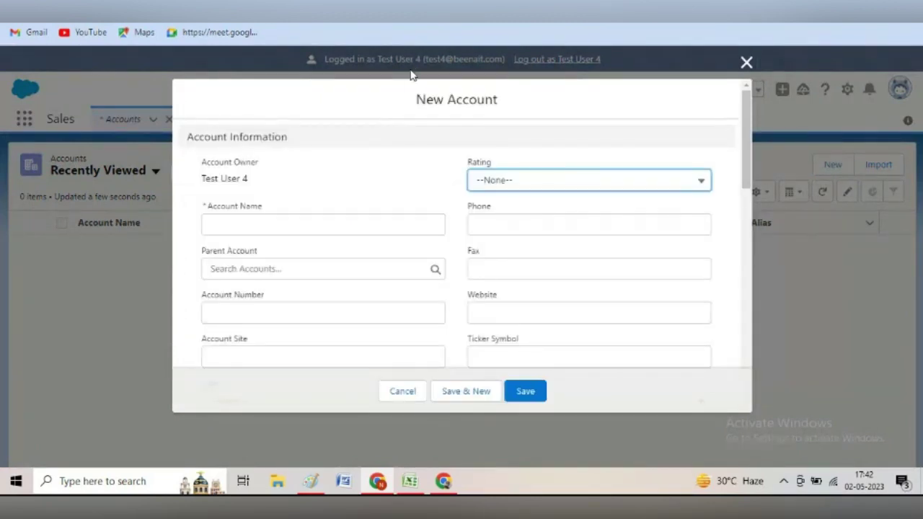
click(256, 223)
text(User 4 Account)
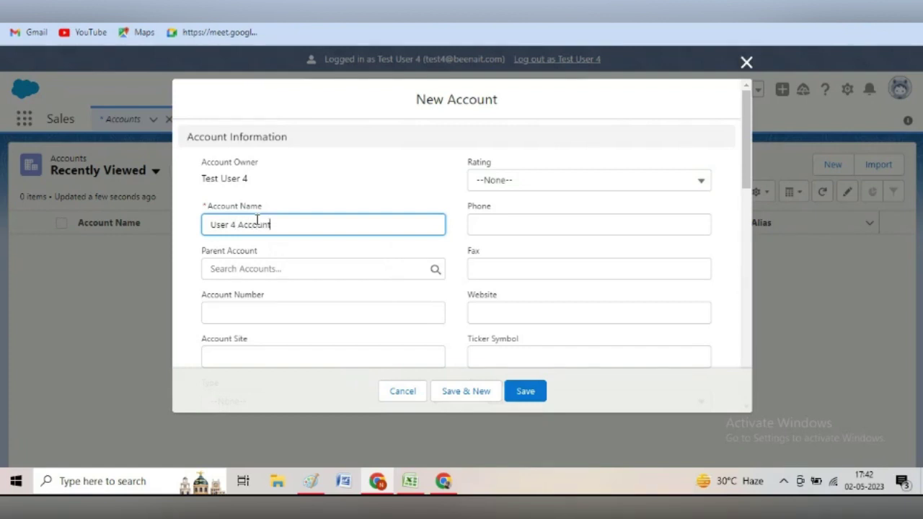
click(542, 393)
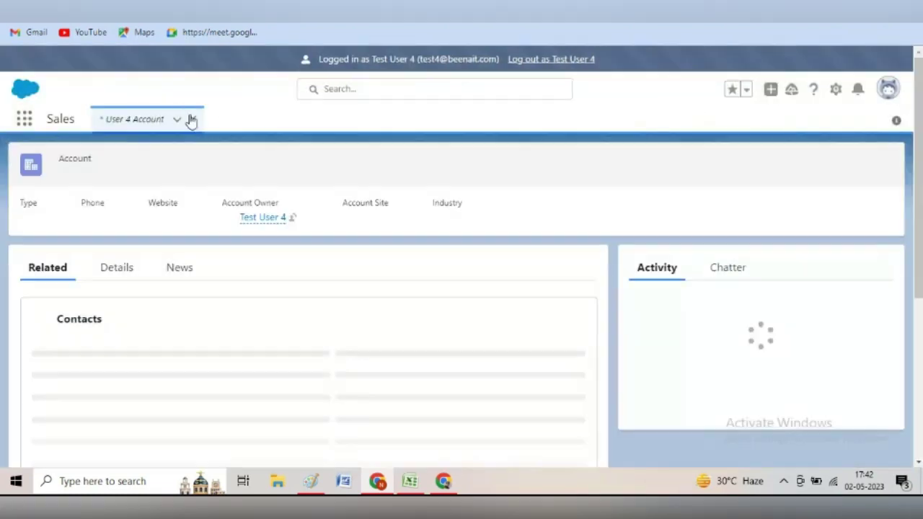
Step: Confirm User 4 Account appears among all 19 accounts, then log out back to Setup
click(165, 123)
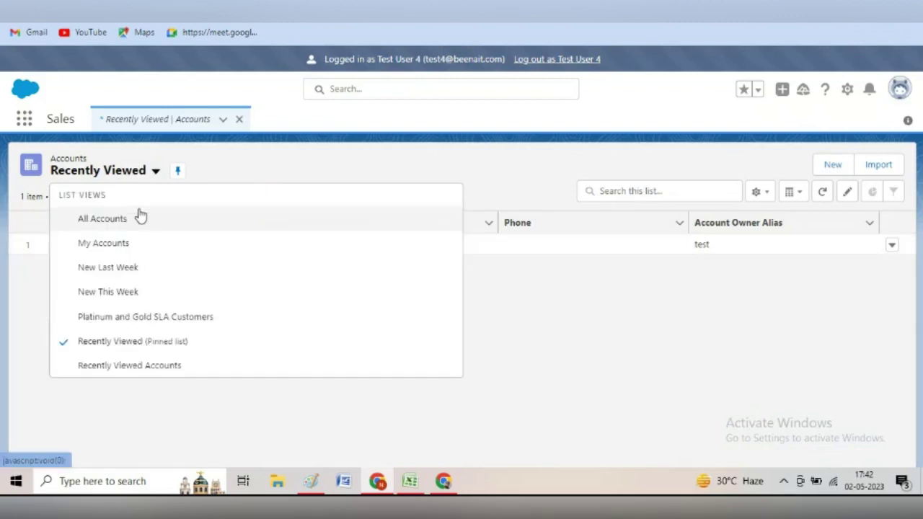
click(118, 219)
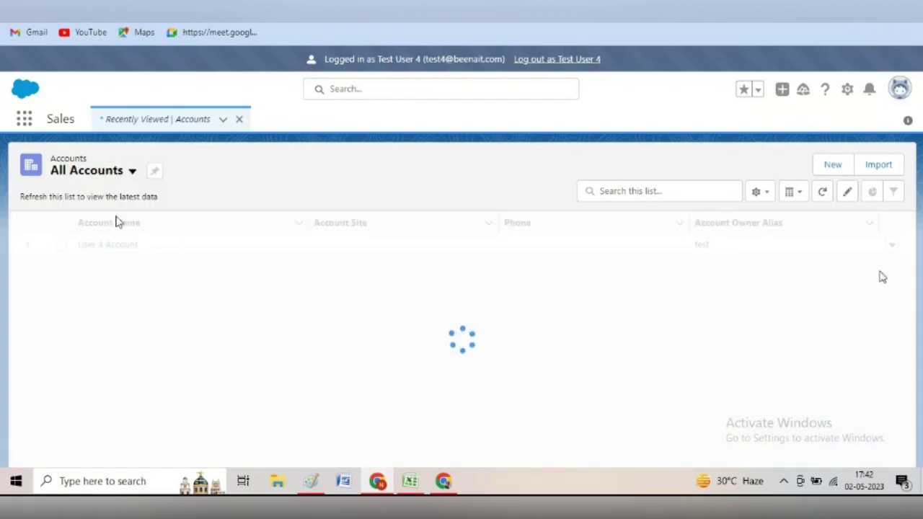
scroll(916, 390, down, 5)
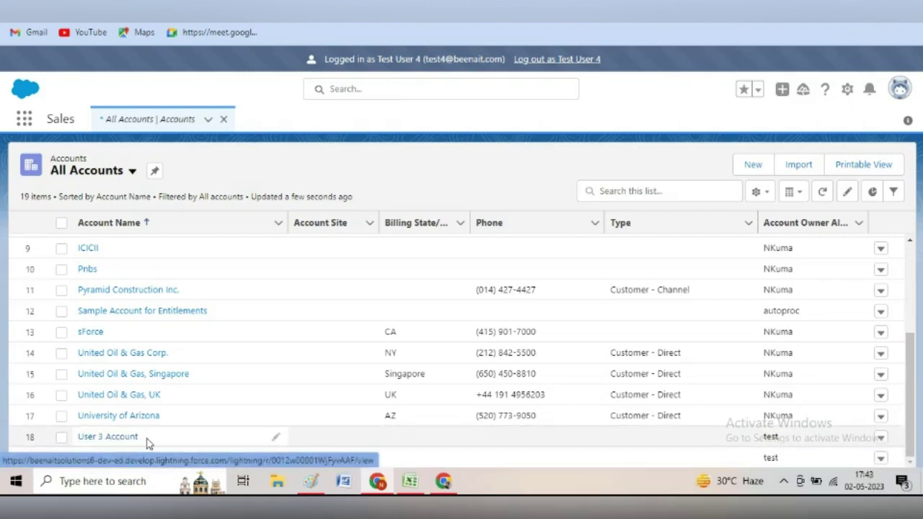
drag(906, 421, 910, 304)
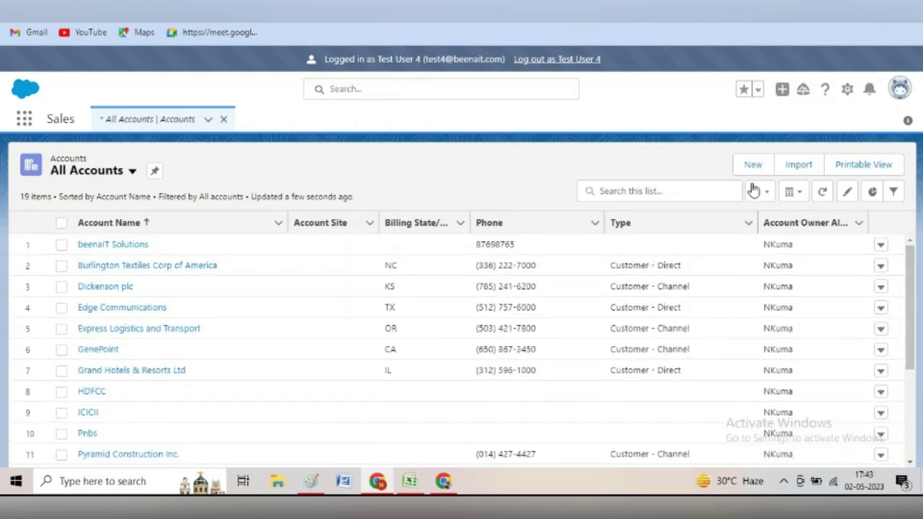
click(554, 59)
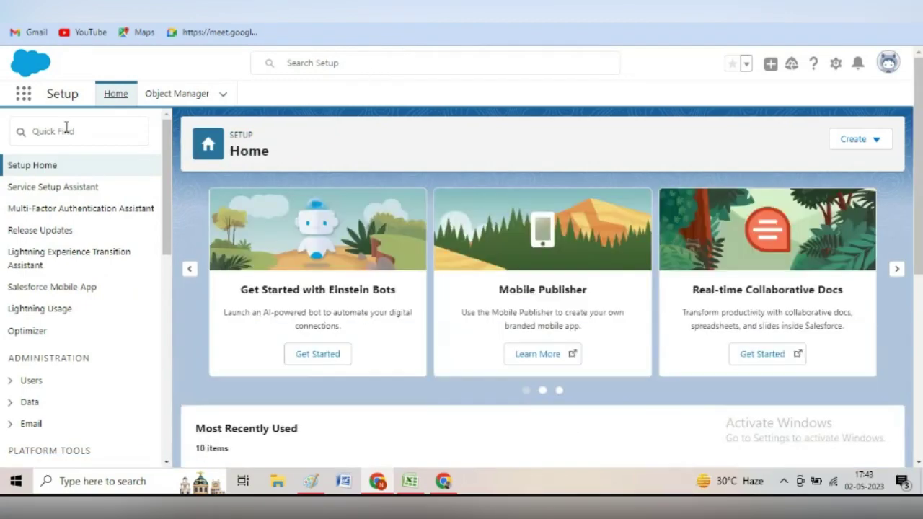
Step: Search Quick Find for 'user' and log in as Test User 5 from the Users list
click(67, 129)
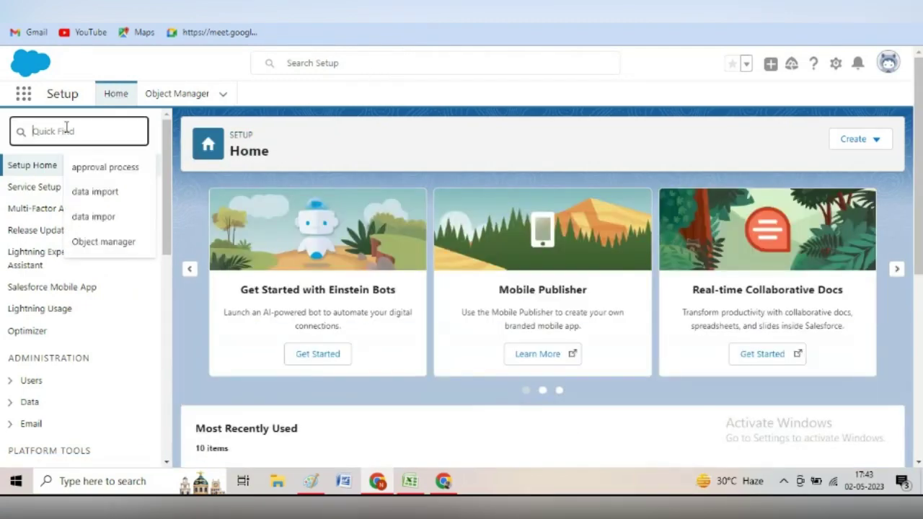
text(user)
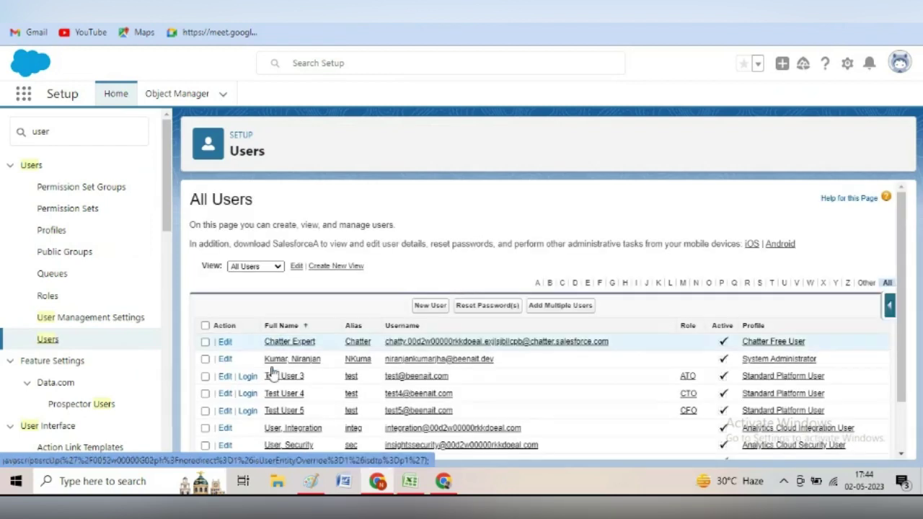
click(248, 411)
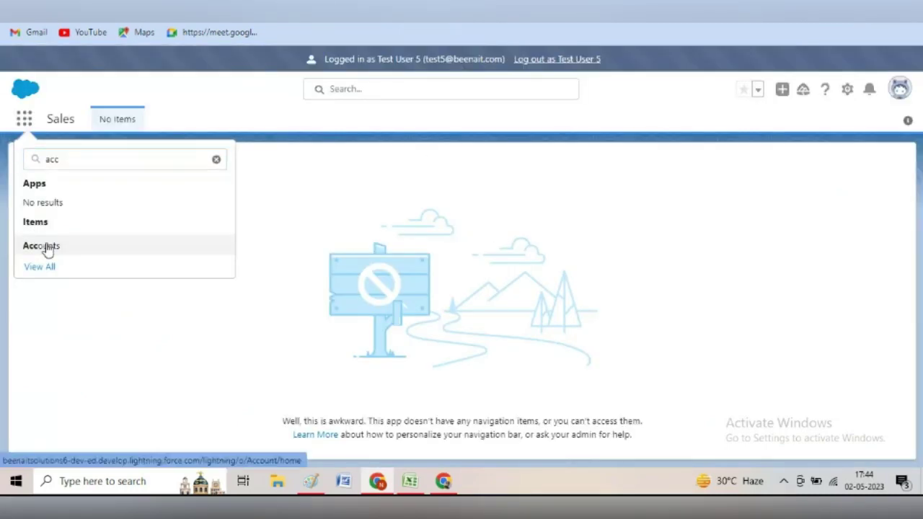
Step: Open Accounts and create an account named 'User 5 Account'
click(47, 248)
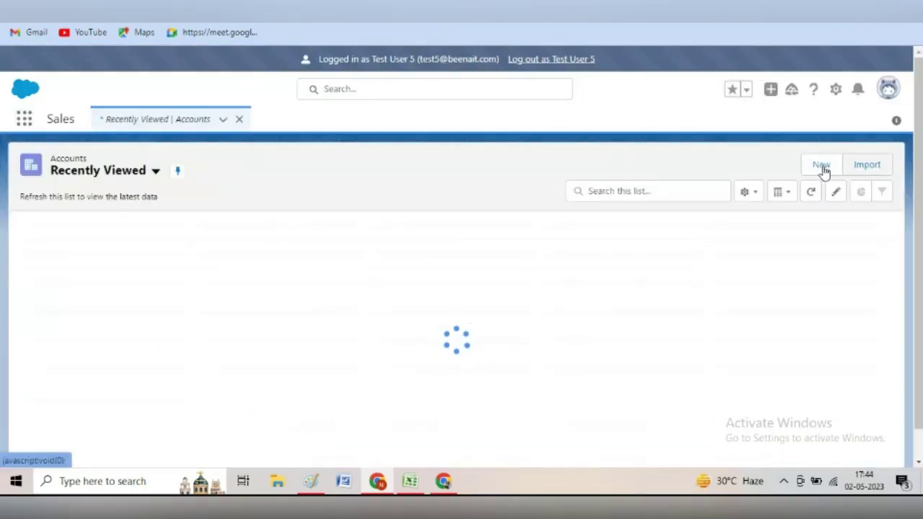
click(822, 166)
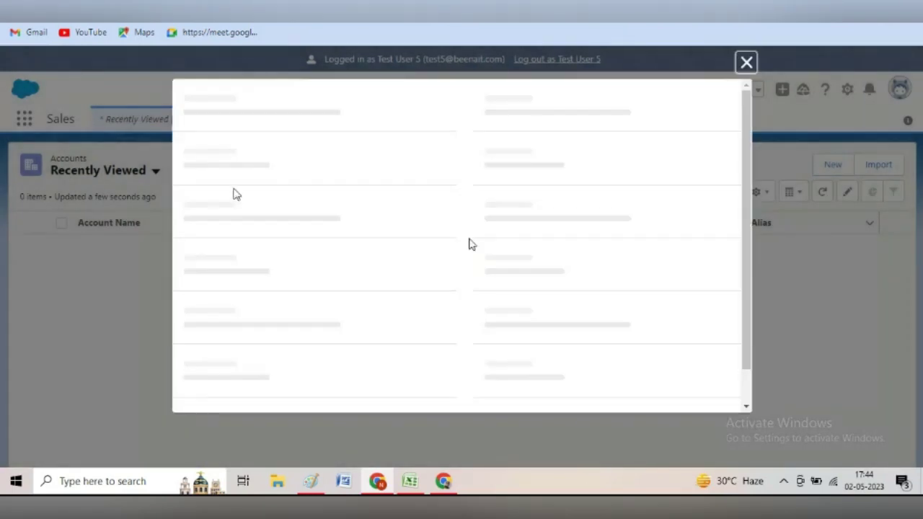
click(234, 224)
text(User 5 Account)
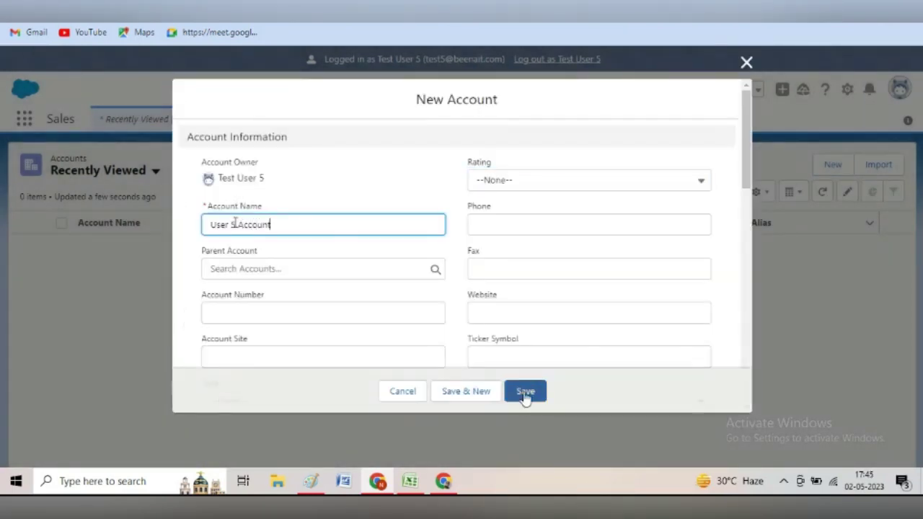
click(524, 397)
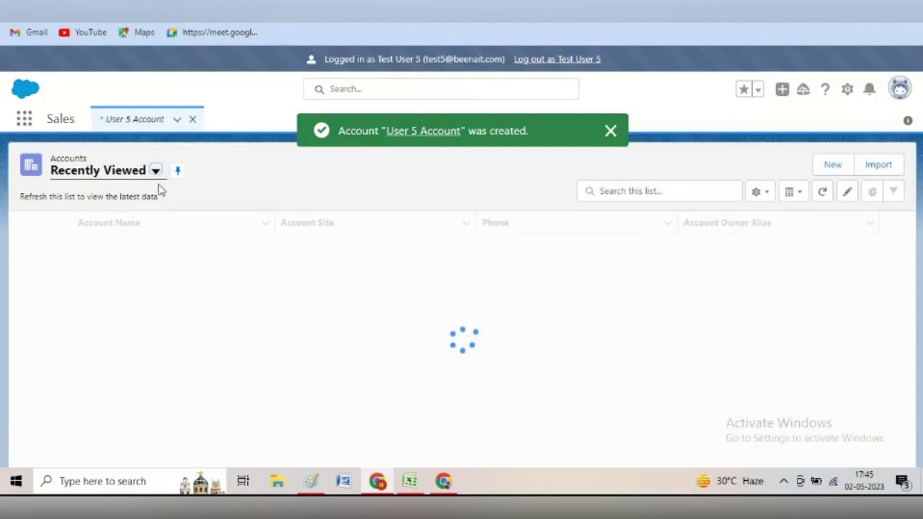
Step: Switch to the All Accounts view and scroll to confirm all 20 accounts are listed
click(156, 172)
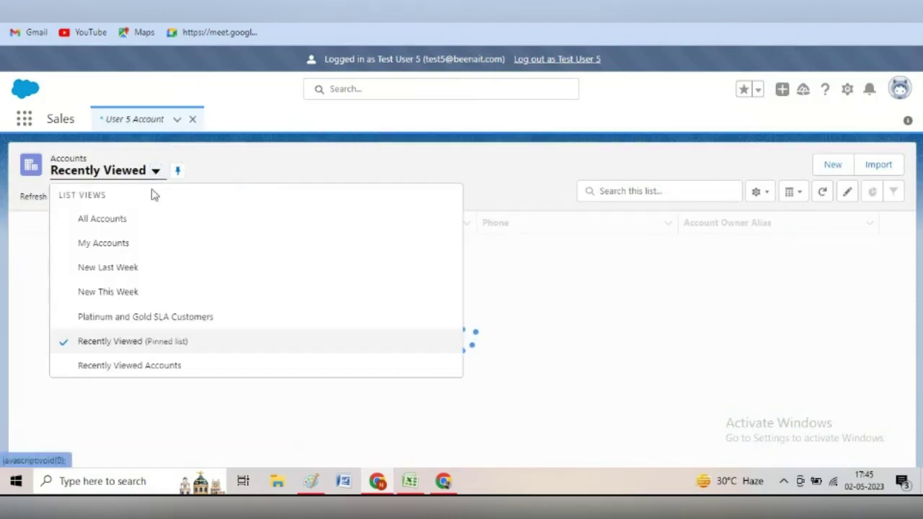
click(102, 220)
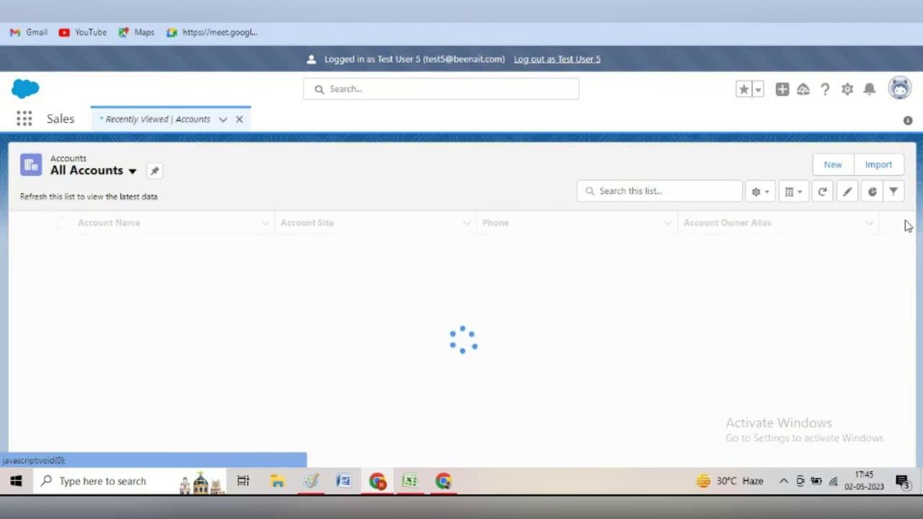
scroll(908, 225, down, 5)
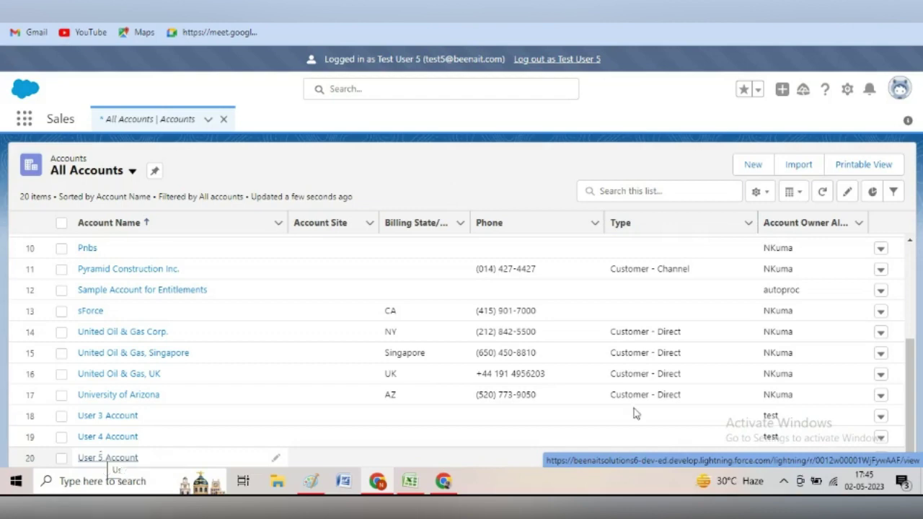
drag(911, 368, 919, 347)
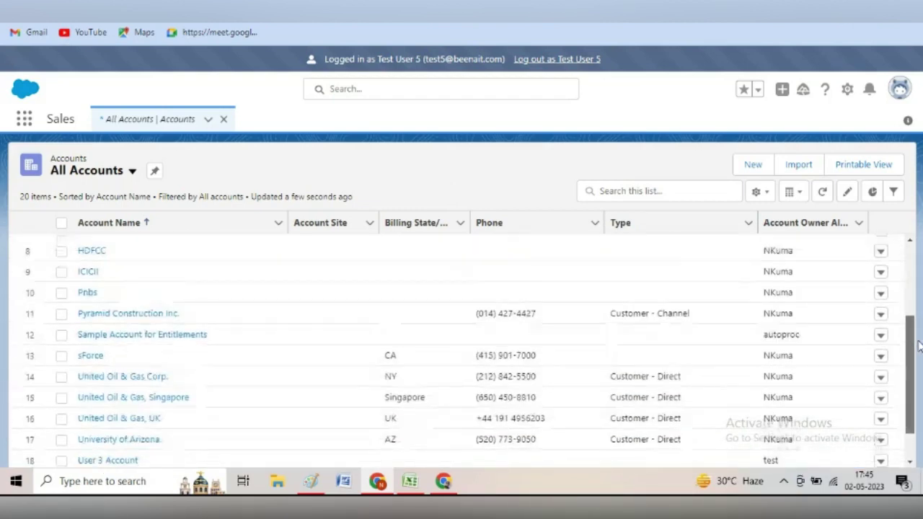
scroll(919, 346, down, 1)
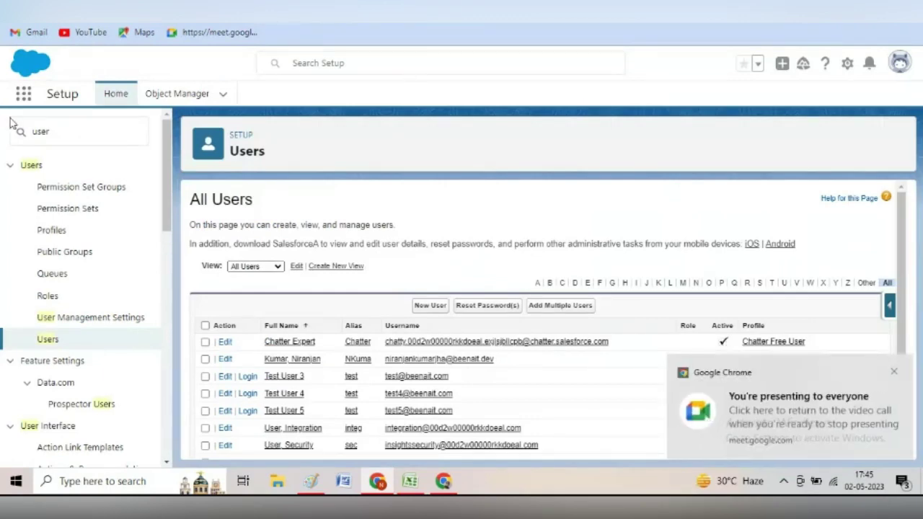
Step: Search setup for 'Roles' and start Set Up Roles to show the CEO and CEO 2 hierarchy
click(62, 135)
key(BackSpace)
key(BackSpace)
key(BackSpace)
key(BackSpace)
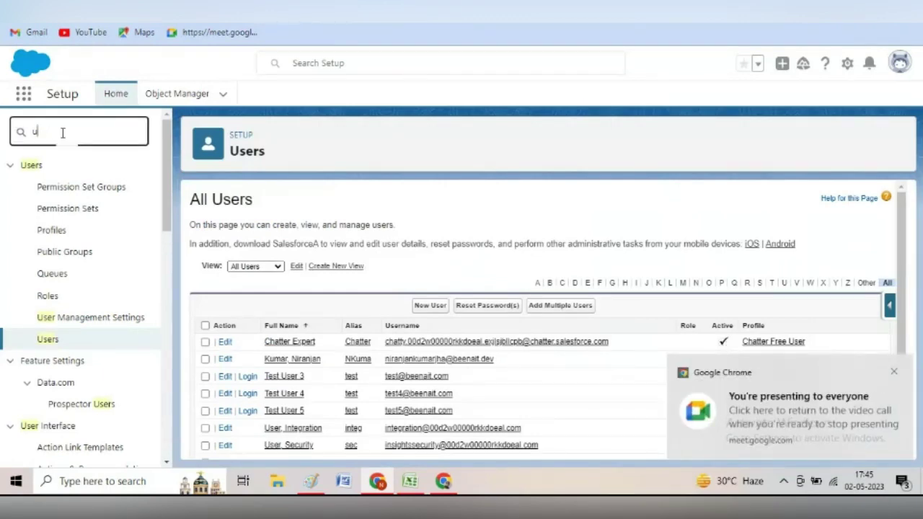
text(Roles)
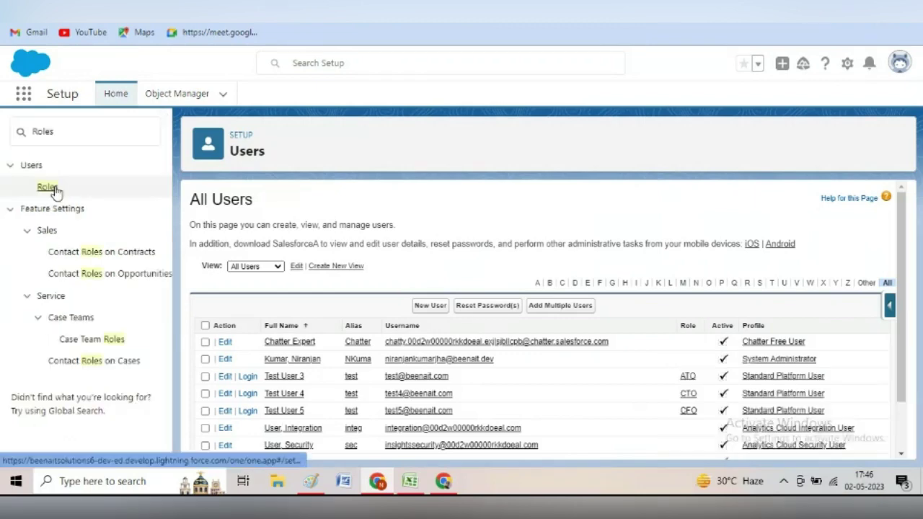
click(52, 188)
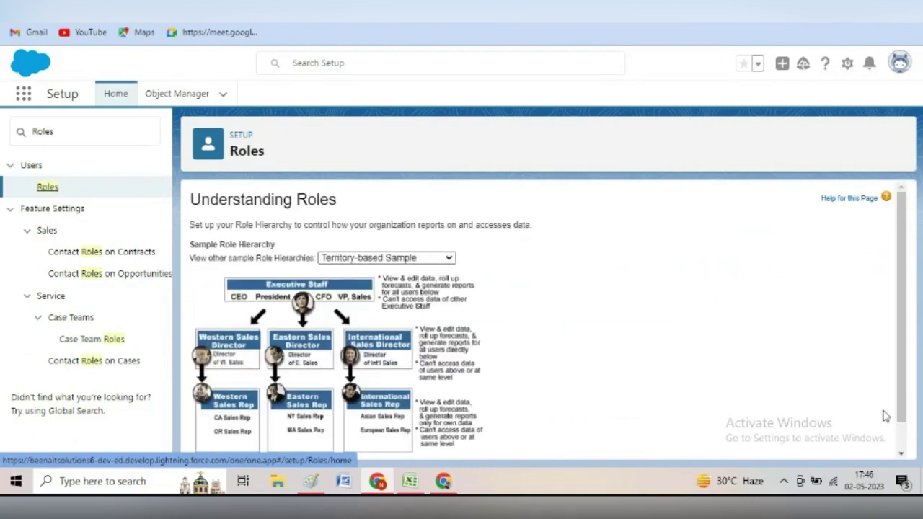
drag(902, 407, 906, 445)
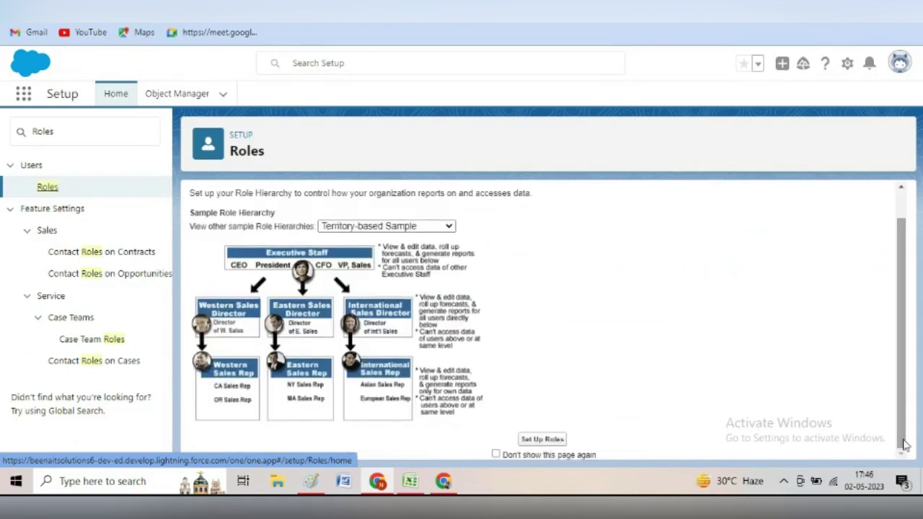
click(548, 440)
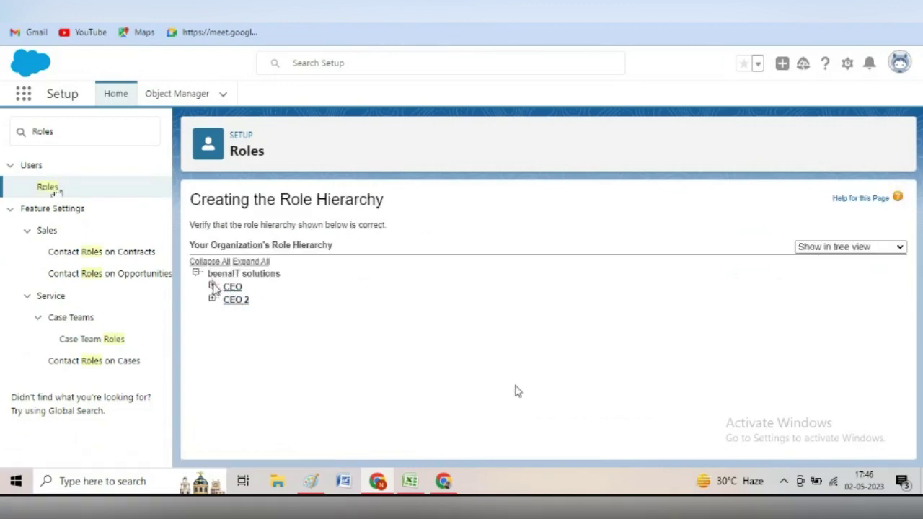
Step: Expand the CEO, CFO, CTO and ATO roles and view the ATO role's details
click(213, 287)
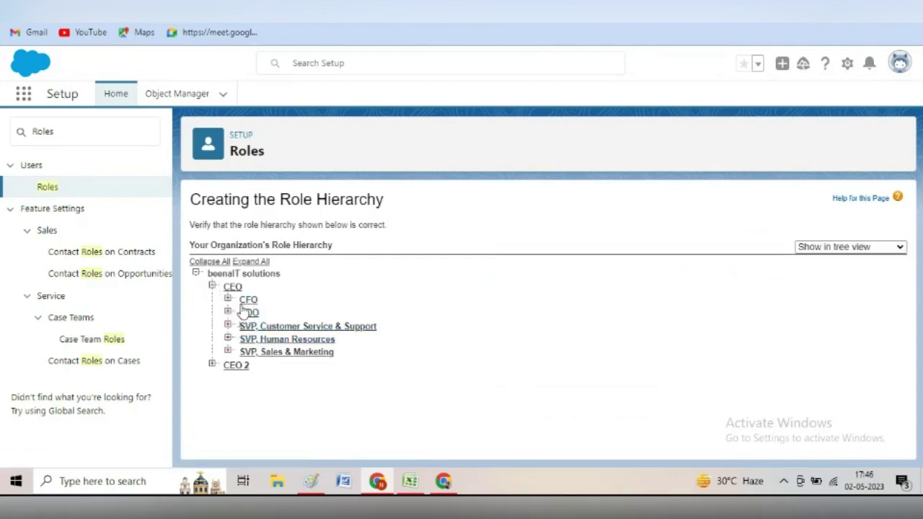
click(227, 299)
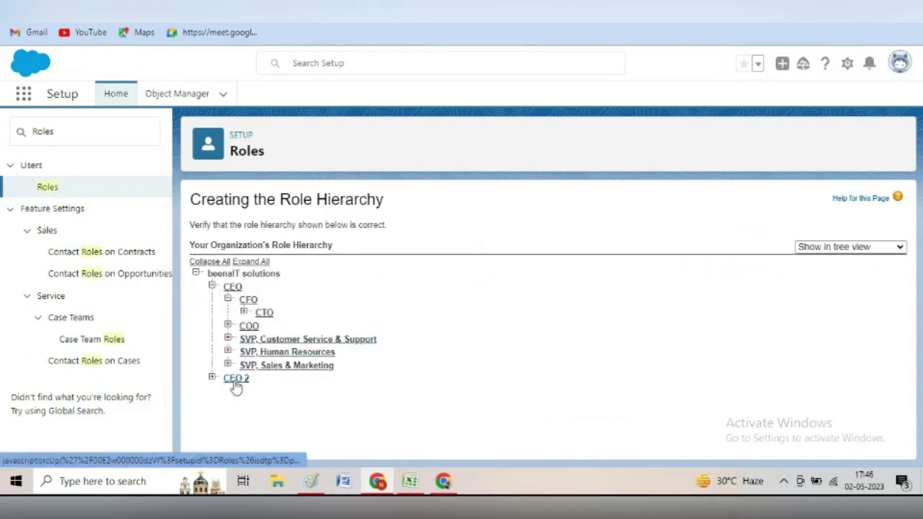
click(245, 313)
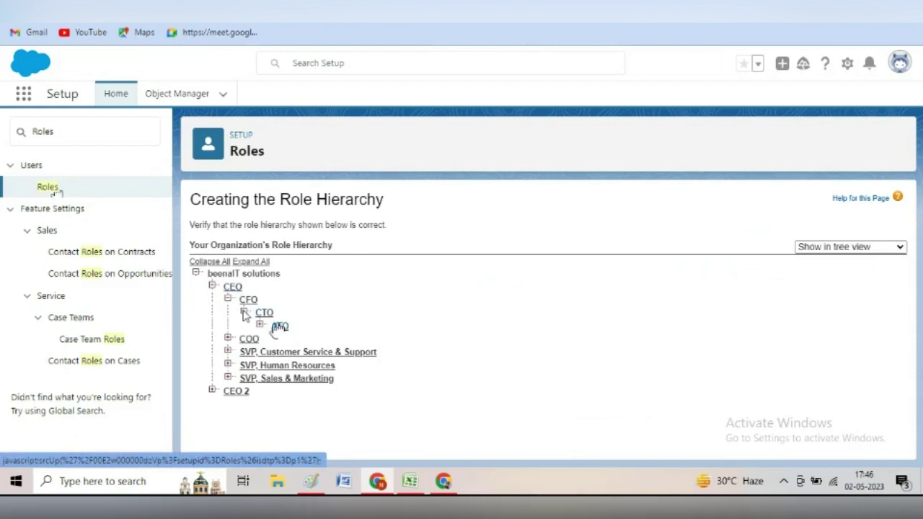
click(260, 327)
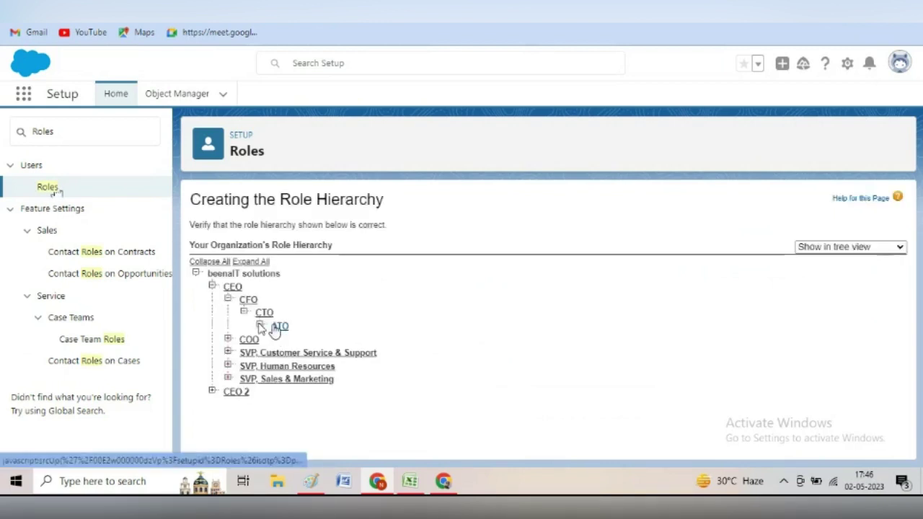
click(275, 330)
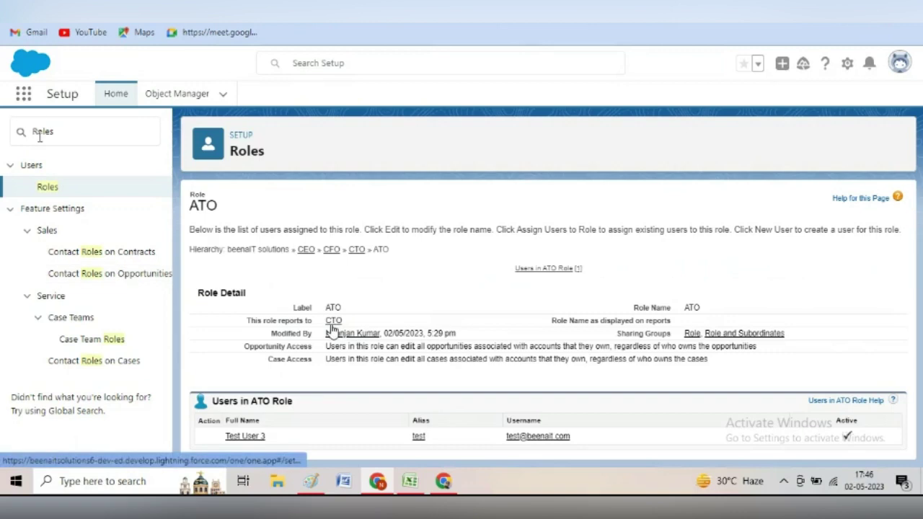
Step: Return to Set Up Roles and expand every branch of the role tree
click(47, 188)
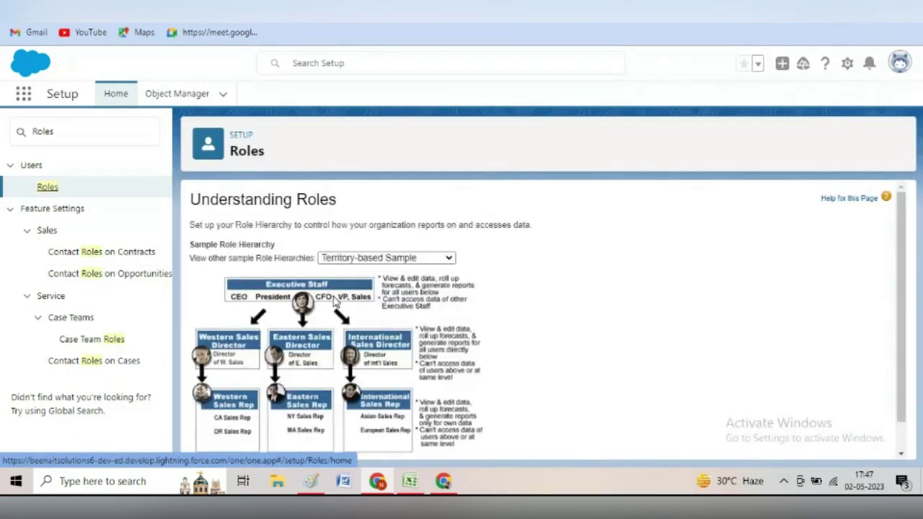
scroll(534, 361, down, 2)
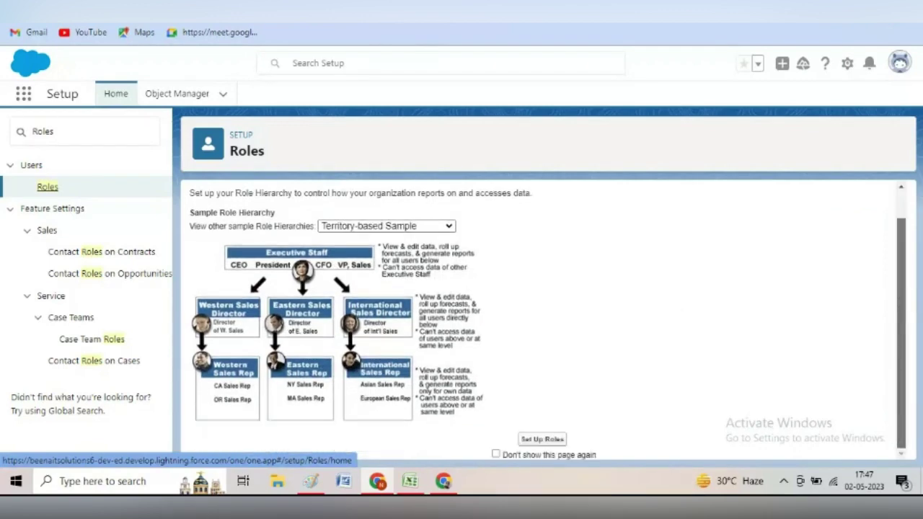
click(542, 439)
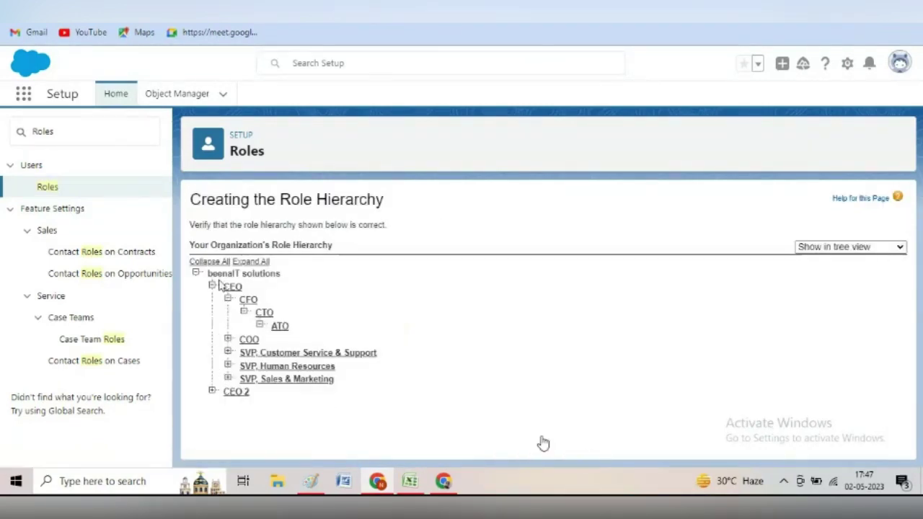
click(249, 263)
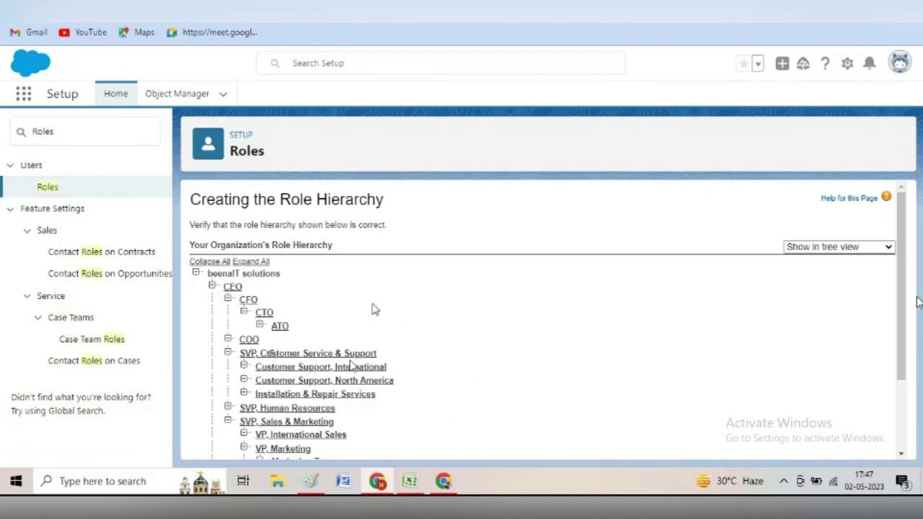
click(351, 366)
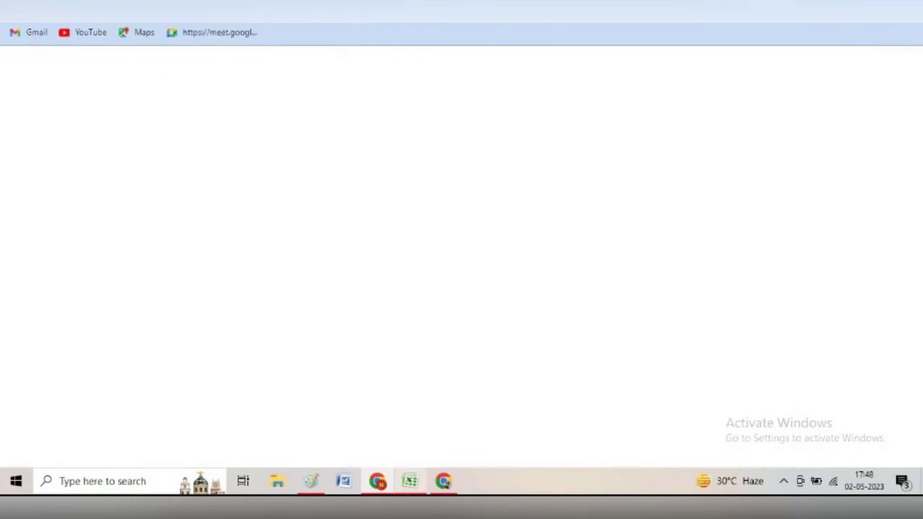
Step: Review the beenaIT Solutions org chart in Paint, then return to Salesforce Setup
mouse_move(382, 488)
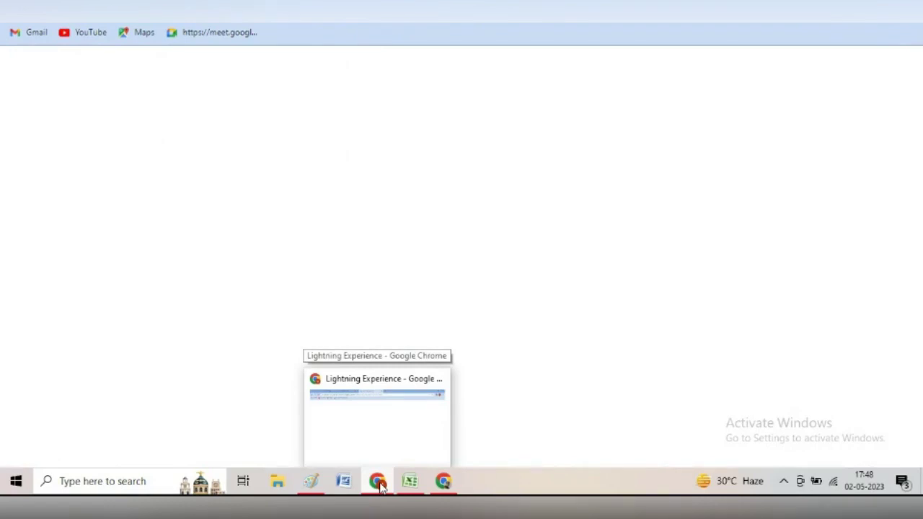
click(311, 482)
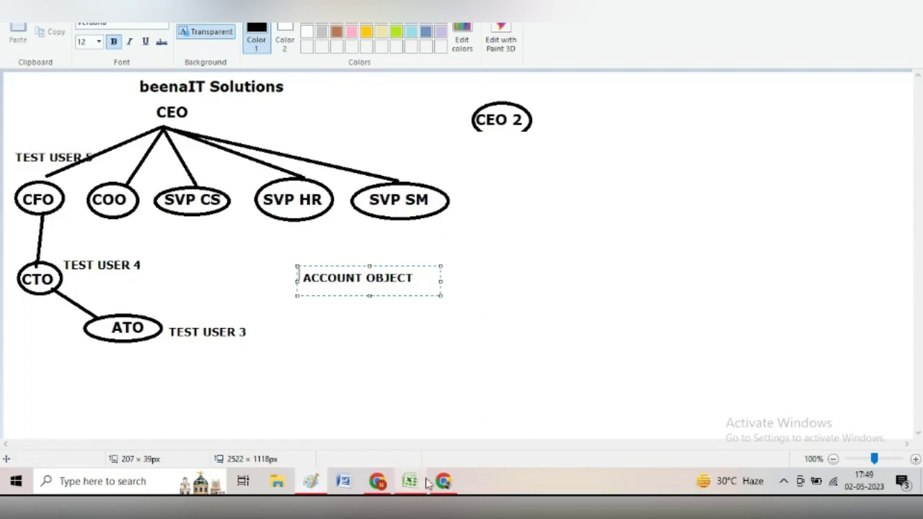
click(377, 482)
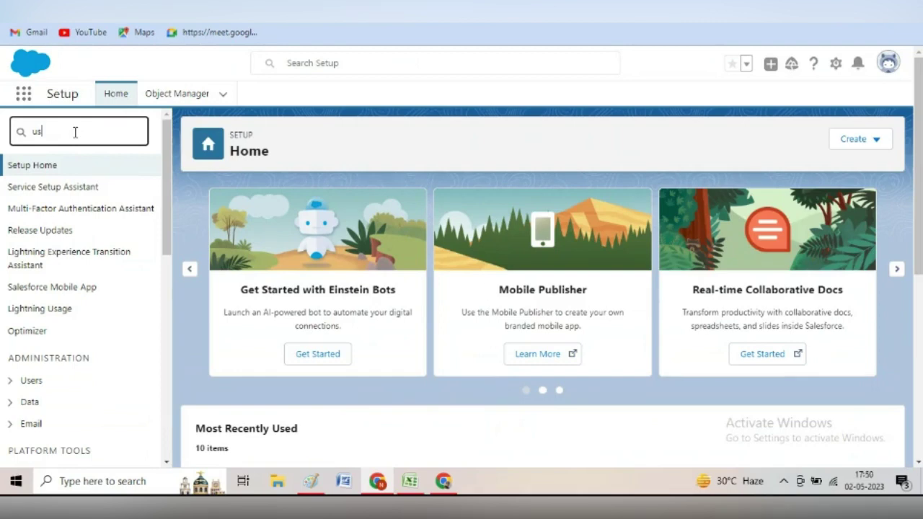
Step: Find the Users list in setup and log in as the ATO-role test user
text(ers)
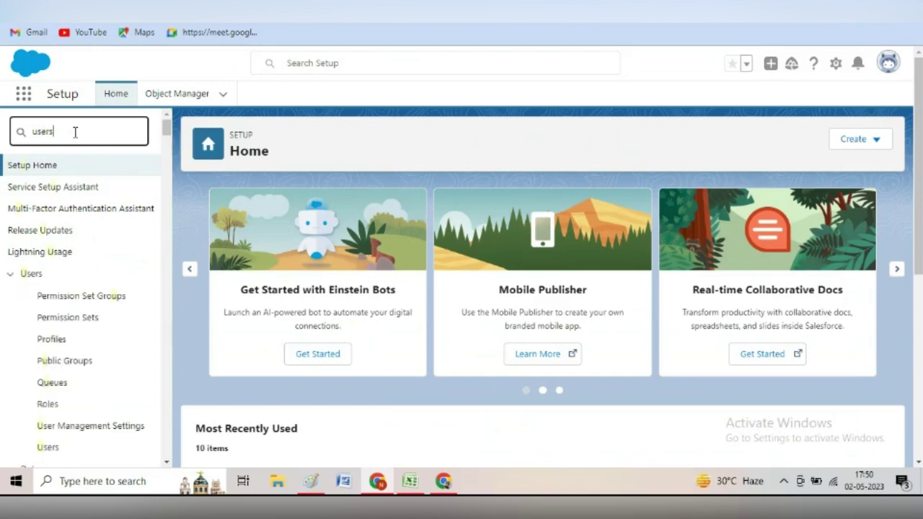
click(51, 339)
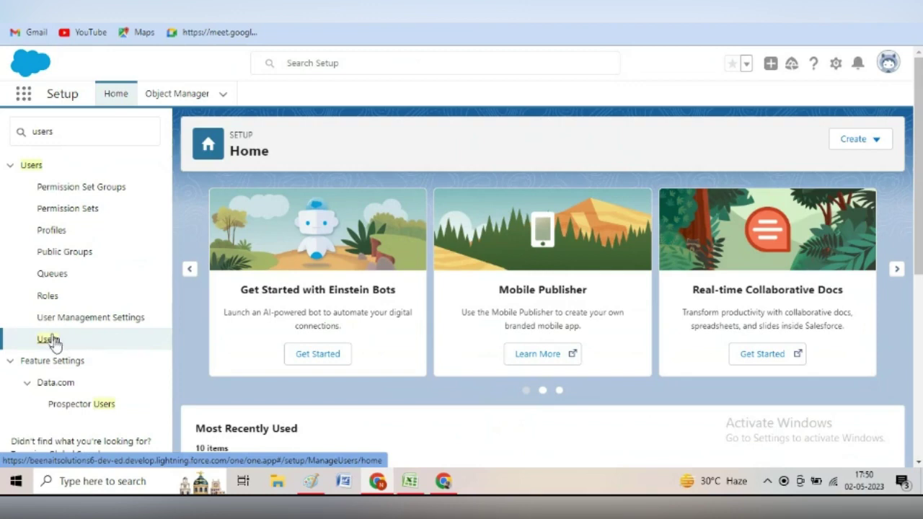
click(52, 341)
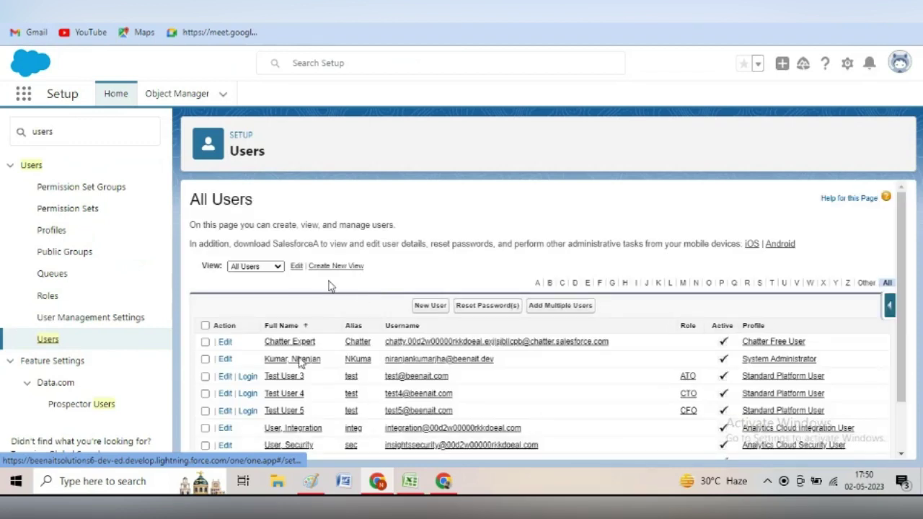
click(298, 389)
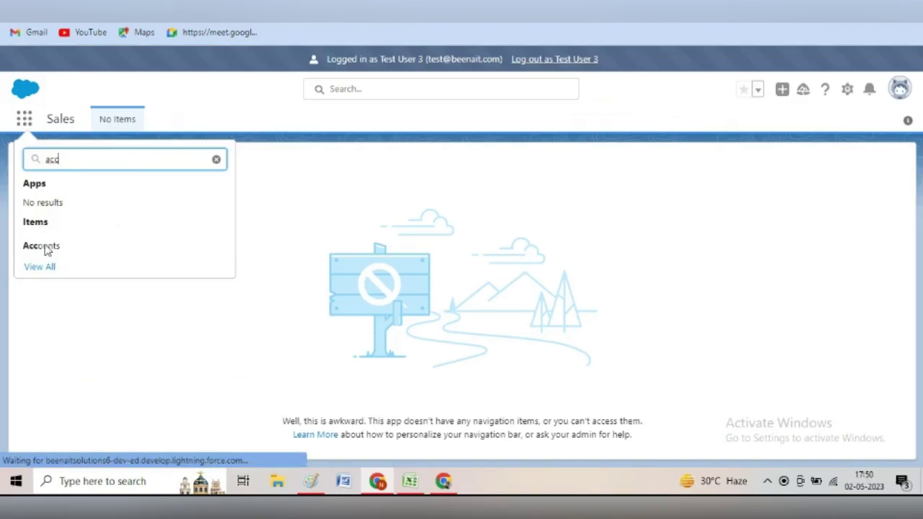
Step: Show the All Accounts list view and scroll through its 20 accounts
click(46, 248)
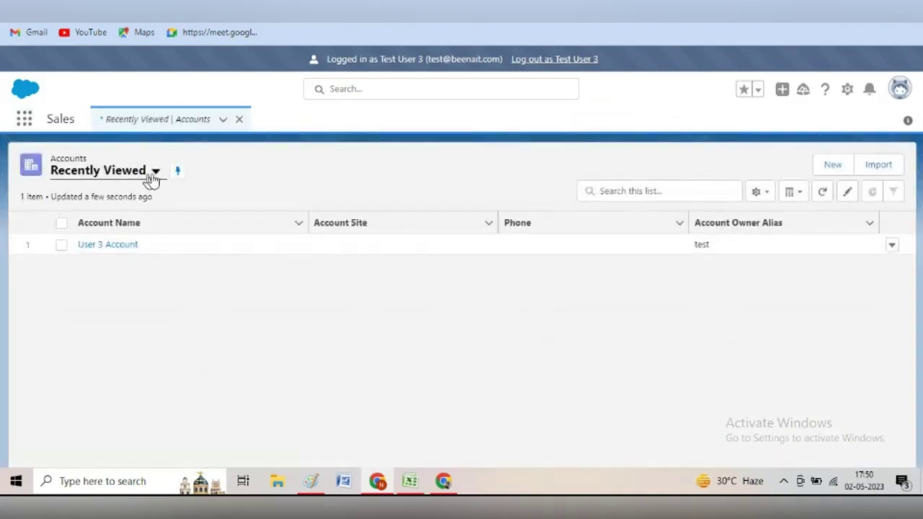
click(153, 173)
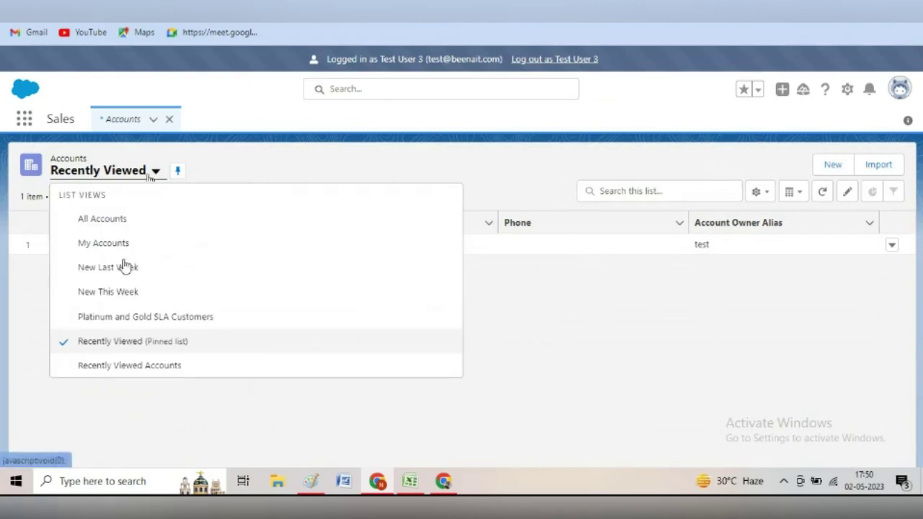
click(114, 220)
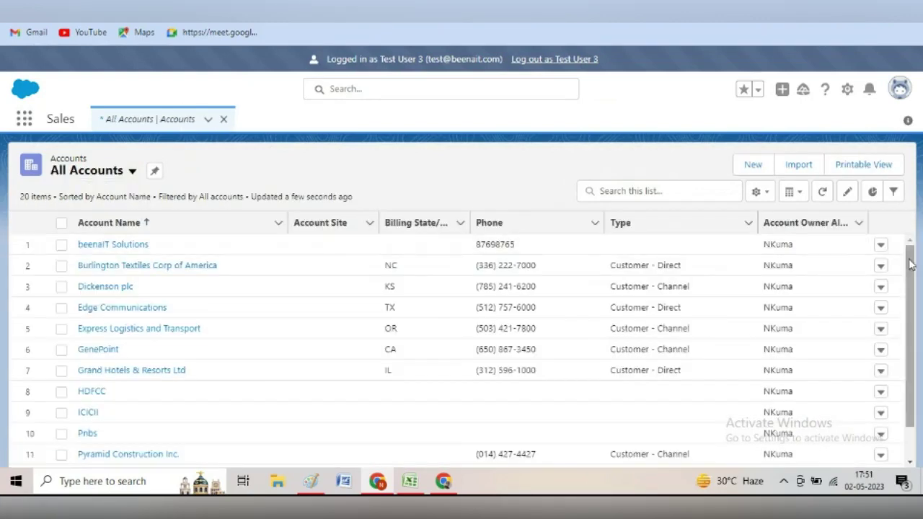
scroll(920, 362, down, 3)
scroll(920, 363, down, 1)
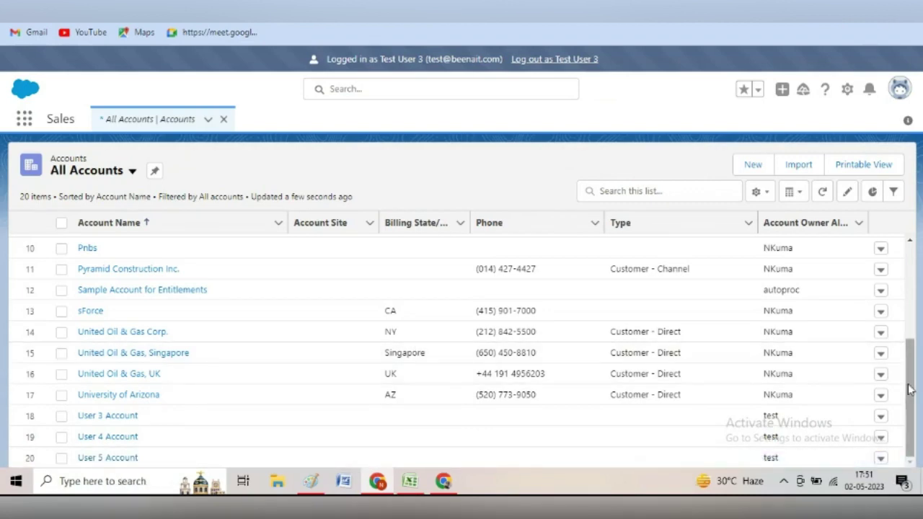
scroll(909, 385, up, 3)
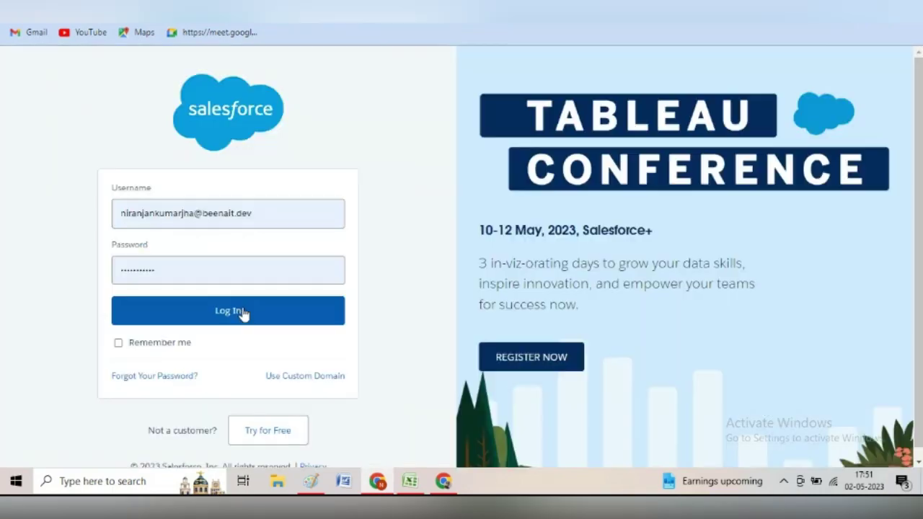
Step: Log back in as the administrator and open the Sharing Settings page
click(234, 311)
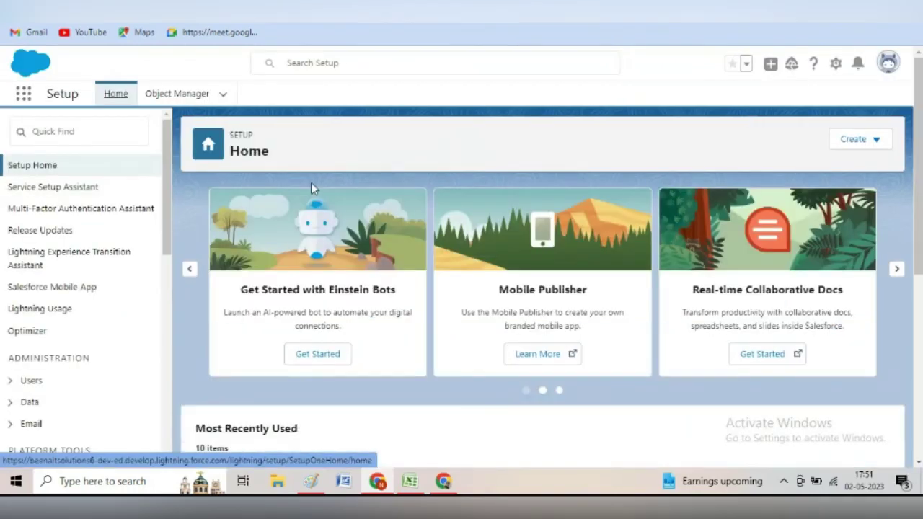
click(100, 133)
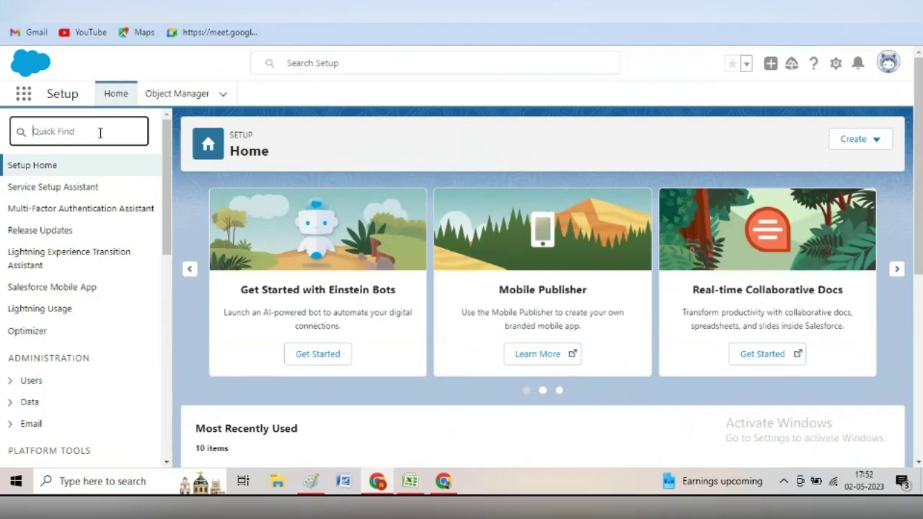
text(sharing settings)
click(96, 188)
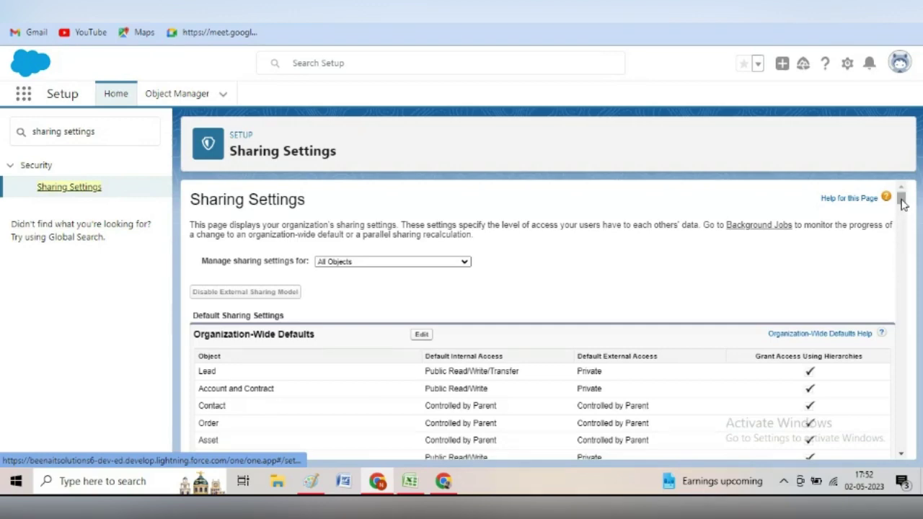
Step: Highlight Account and Contract's Public Read/Write organization-wide default
mouse_move(902, 204)
mouse_down()
mouse_move(901, 231)
mouse_move(907, 204)
mouse_move(916, 247)
mouse_move(914, 210)
mouse_up()
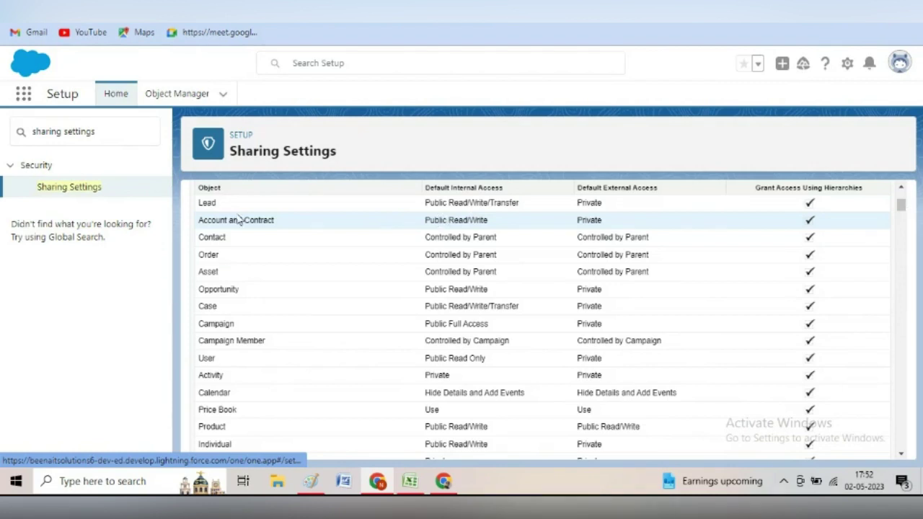
drag(447, 220, 489, 220)
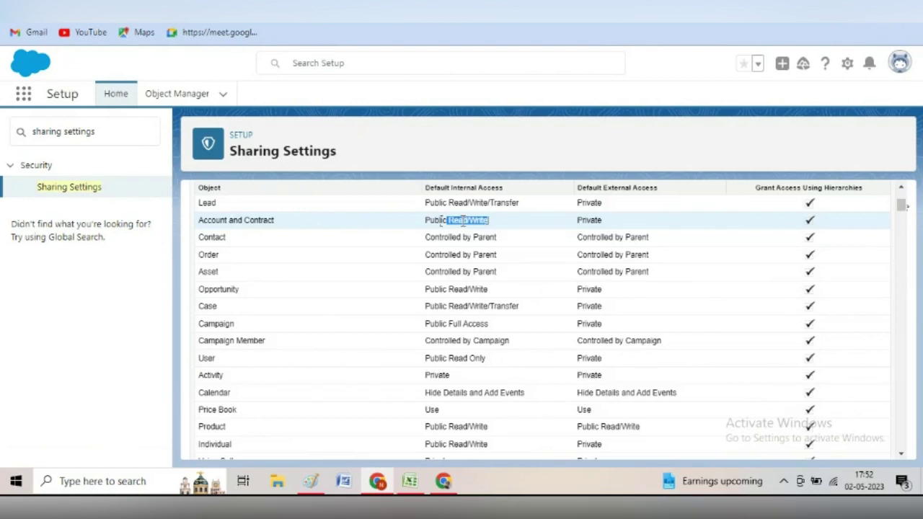
click(463, 222)
drag(489, 222, 449, 220)
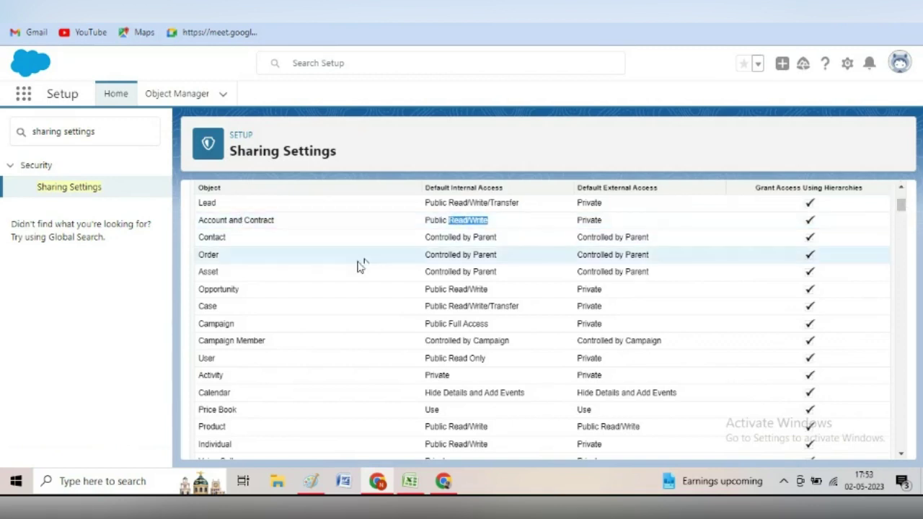
click(902, 188)
scroll(902, 187, up, 2)
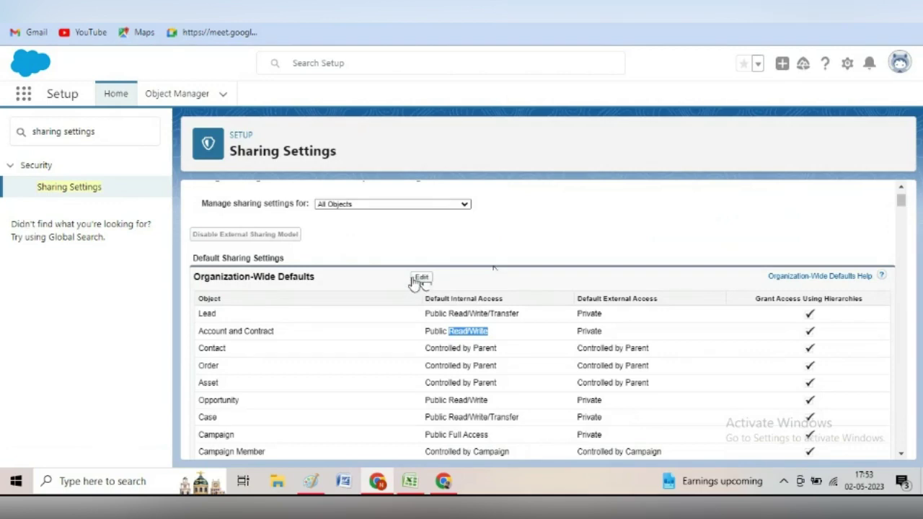
click(423, 280)
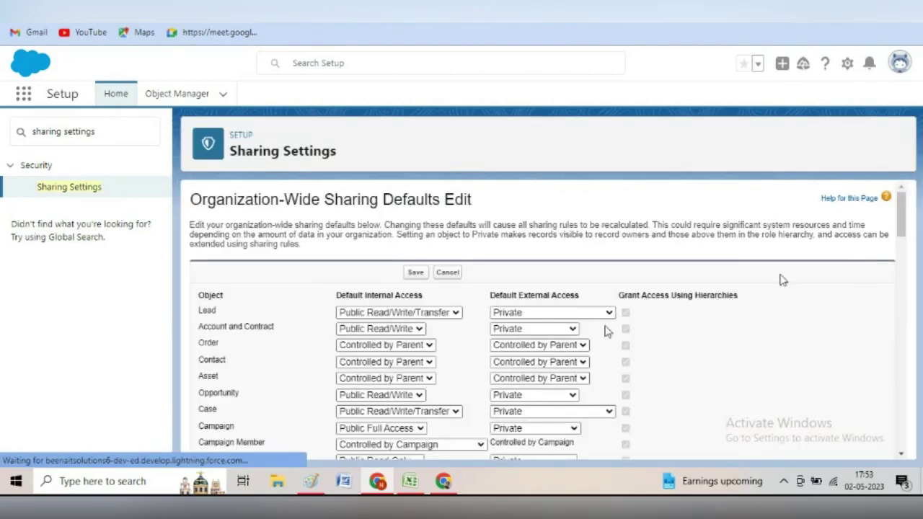
click(390, 329)
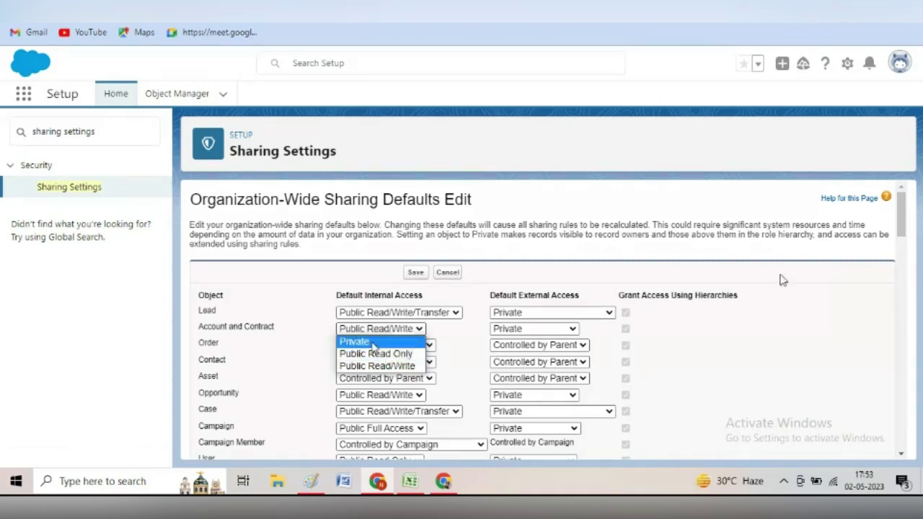
click(373, 344)
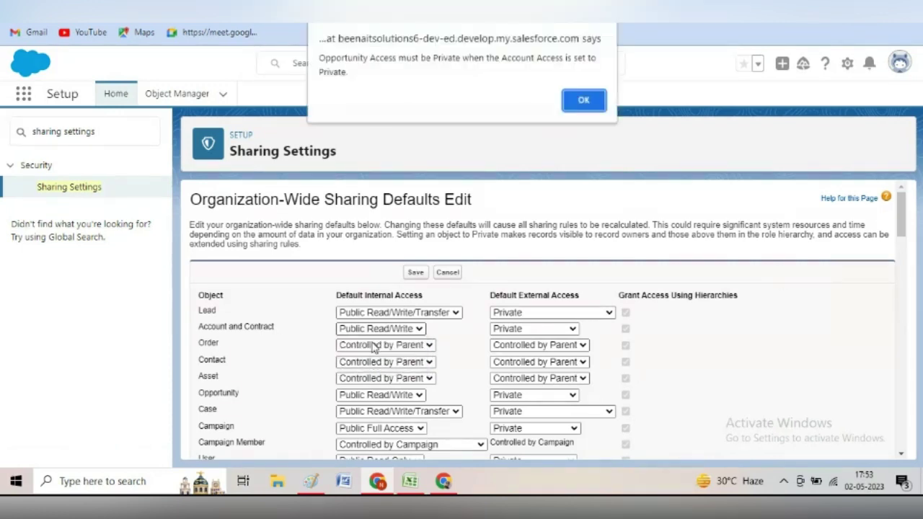
click(586, 103)
click(586, 102)
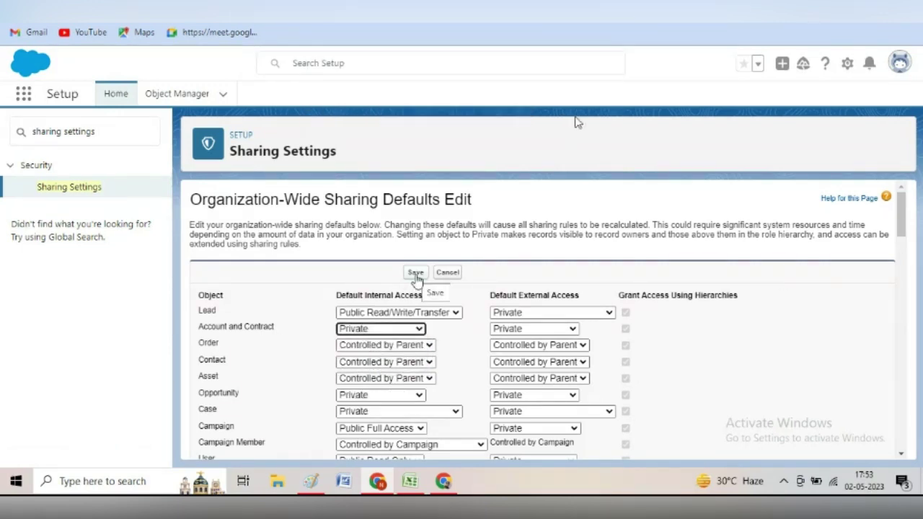
click(416, 277)
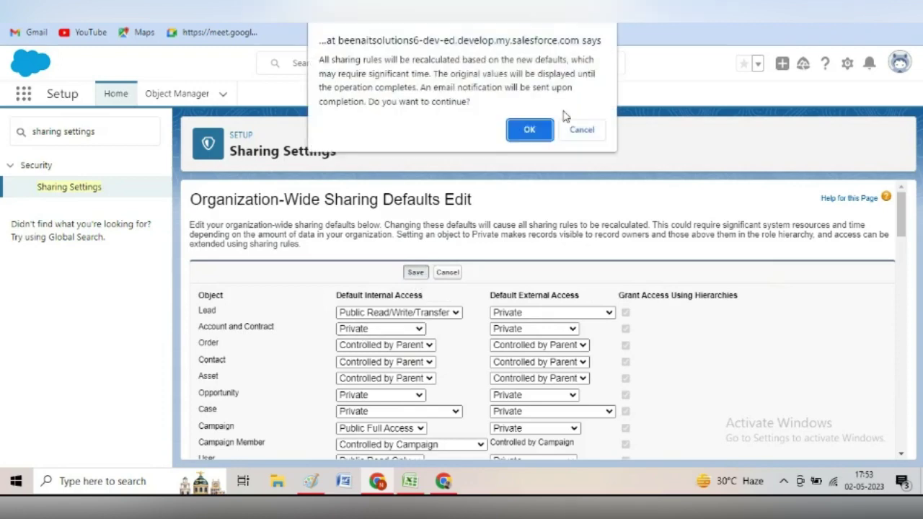
click(528, 128)
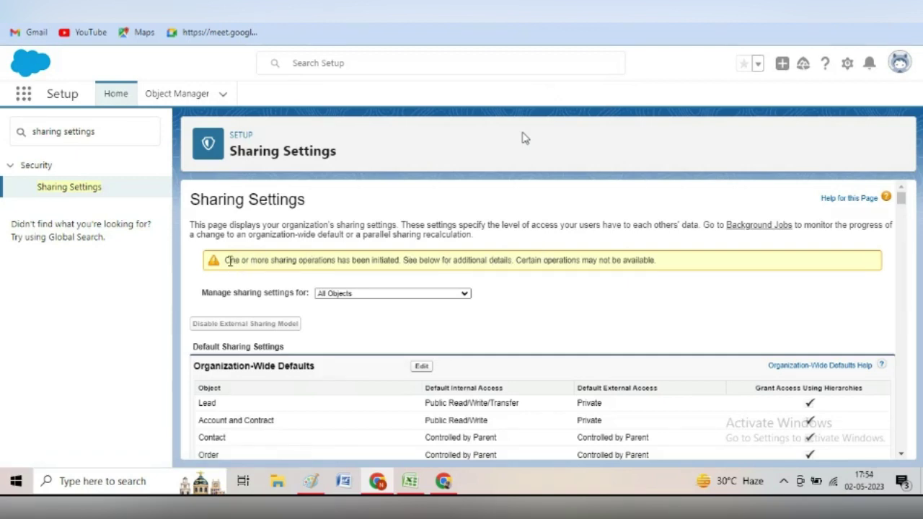
drag(225, 260, 660, 271)
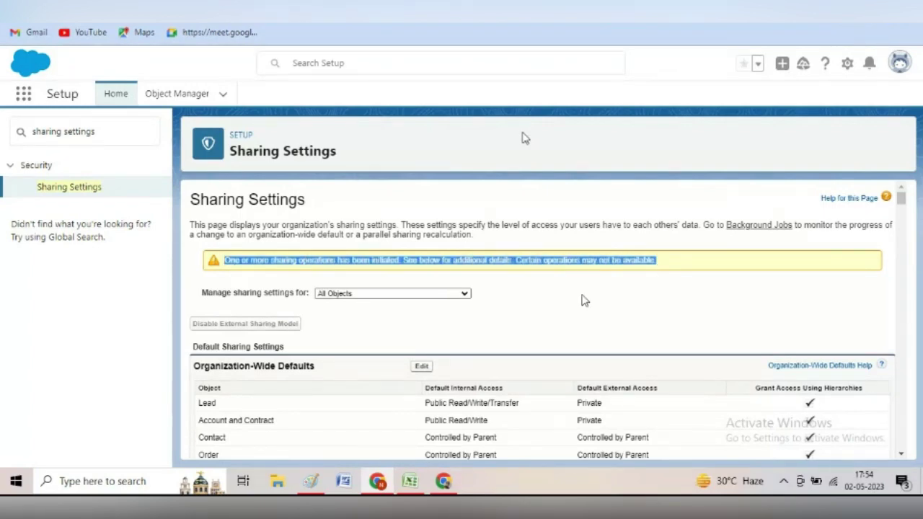
click(554, 301)
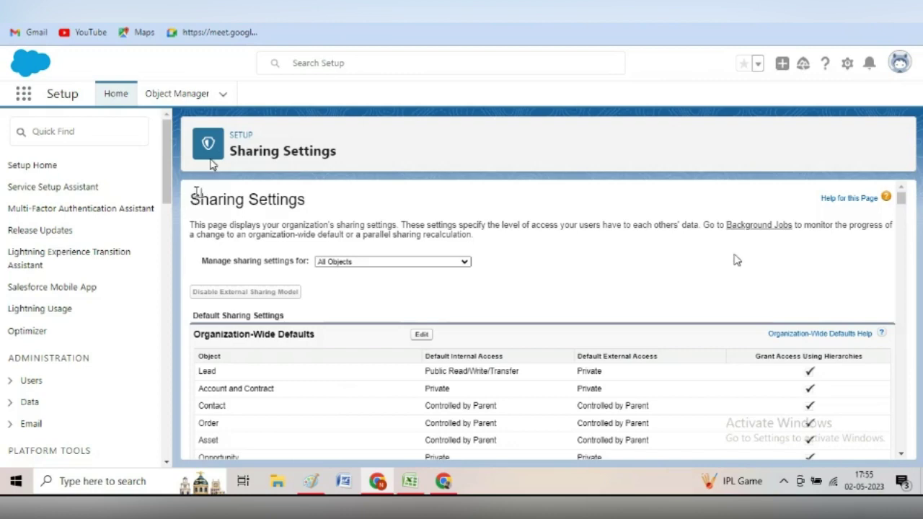
Step: Check that Account and Contract's default internal access now reads Private
mouse_move(906, 203)
mouse_down()
mouse_move(903, 227)
mouse_move(903, 200)
mouse_up()
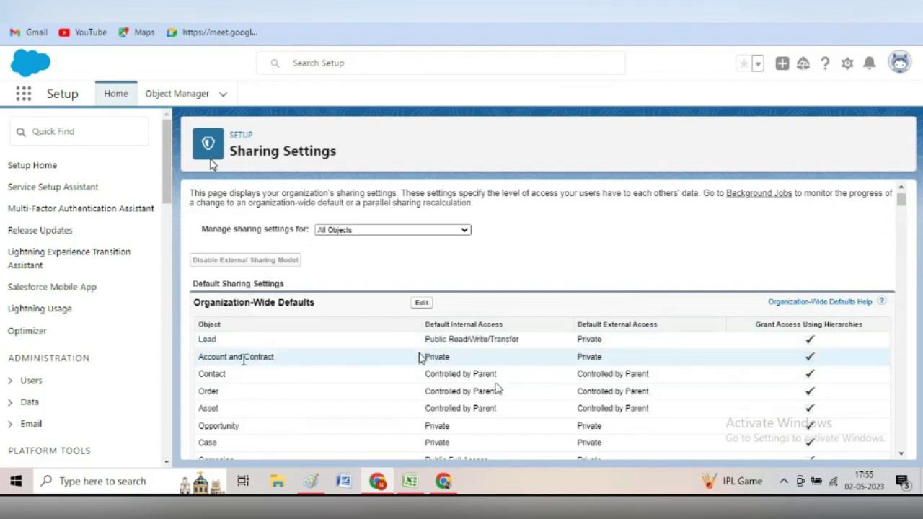
Step: Open the Users setup page via Quick Find 'user' and log in as Test User 3
click(82, 134)
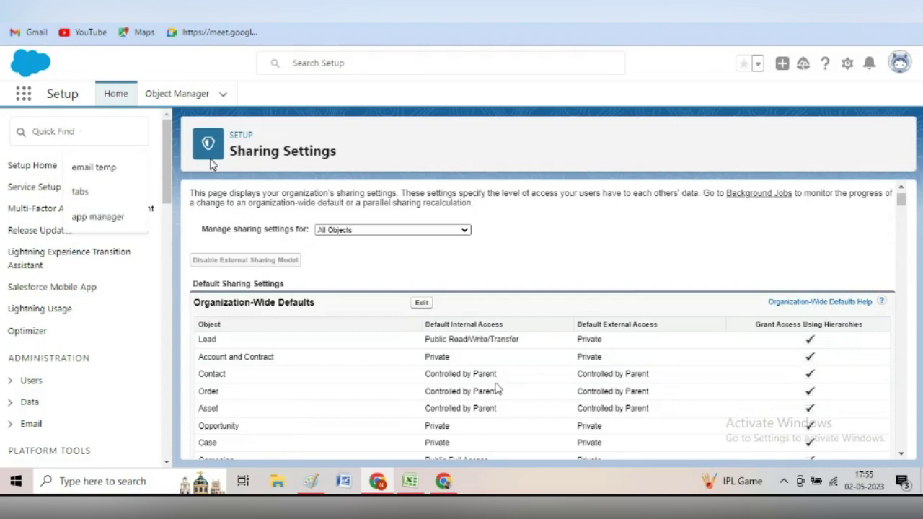
text(us)
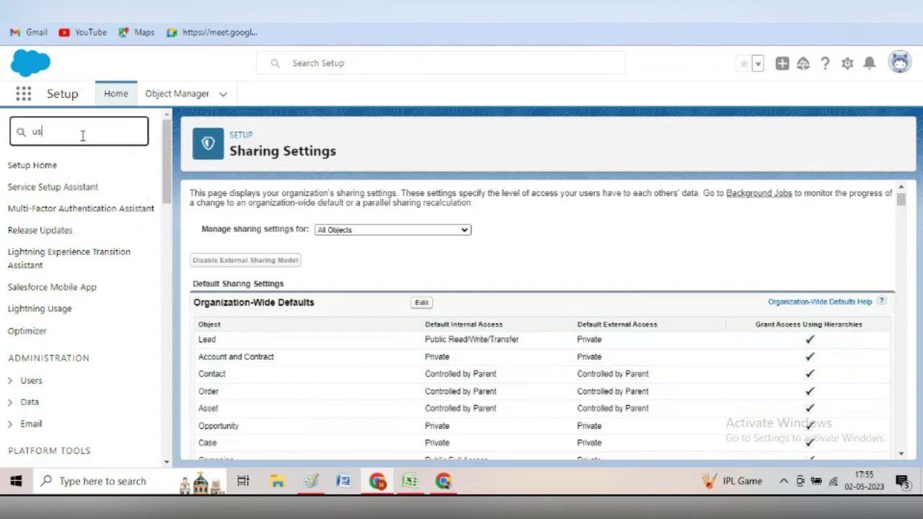
text(er)
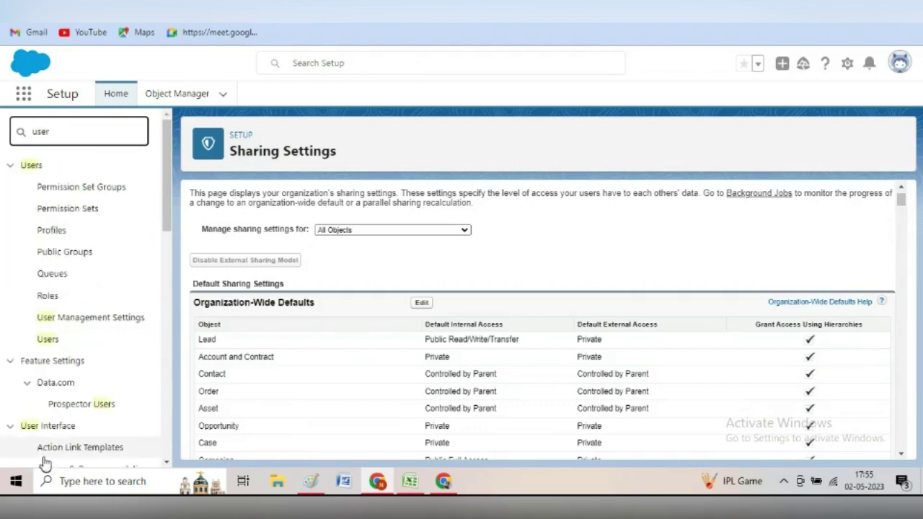
click(48, 340)
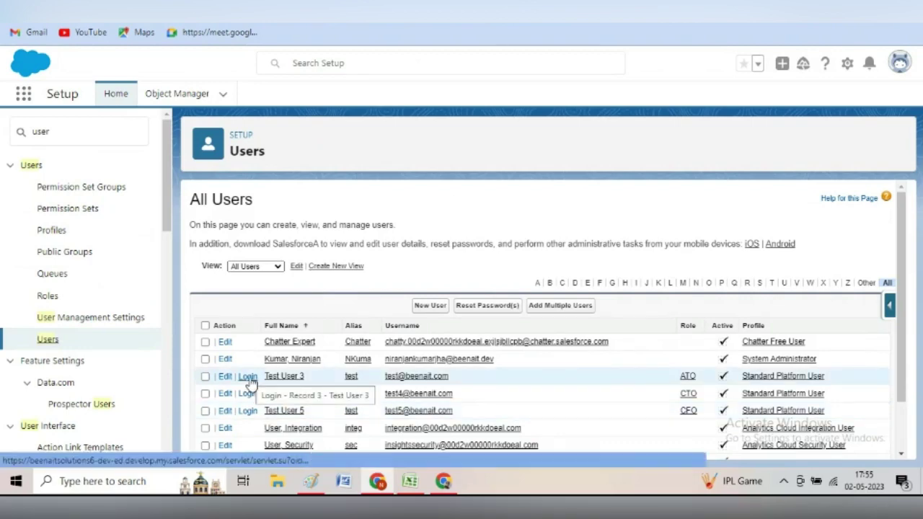
click(248, 377)
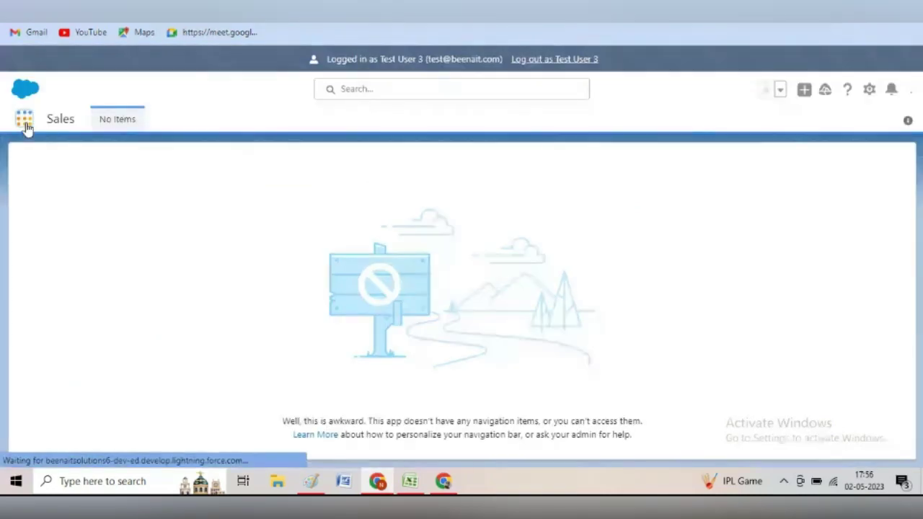
Step: Show All Accounts as Test User 3, confirm only User 3 Account appears, then log out
click(24, 119)
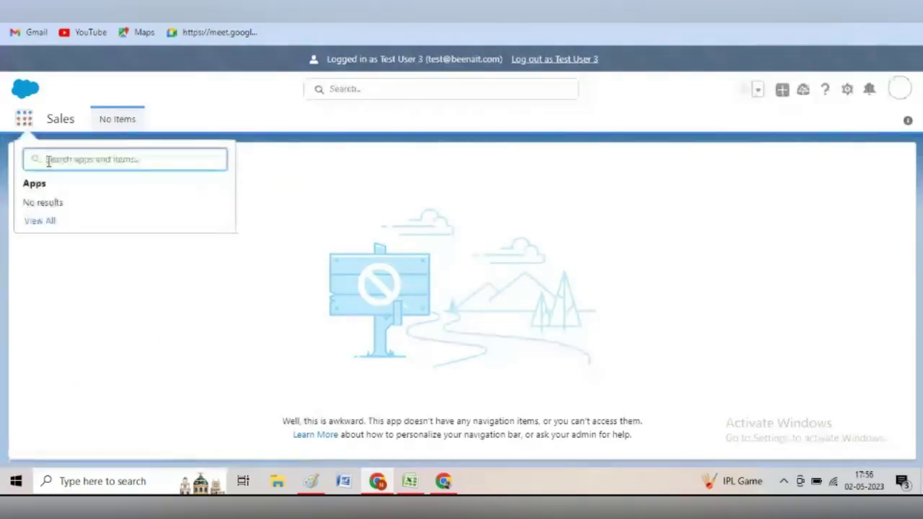
text(acc)
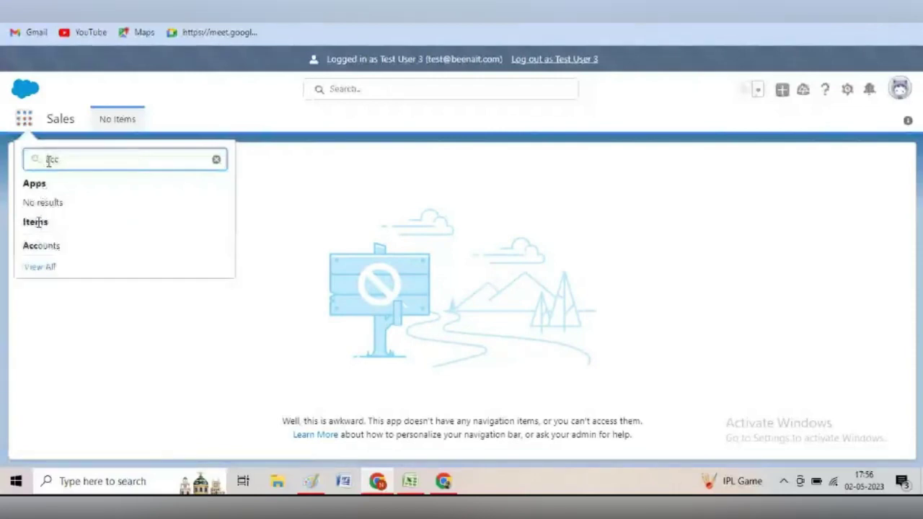
click(45, 248)
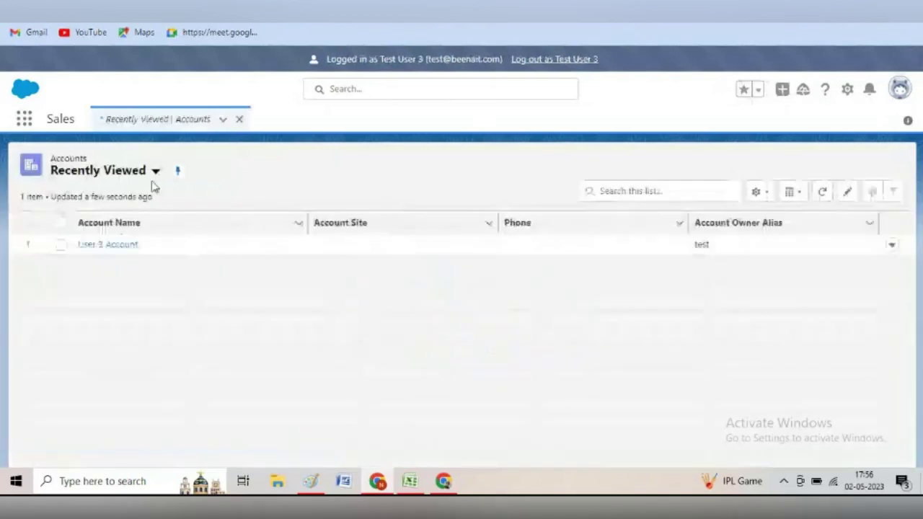
click(153, 179)
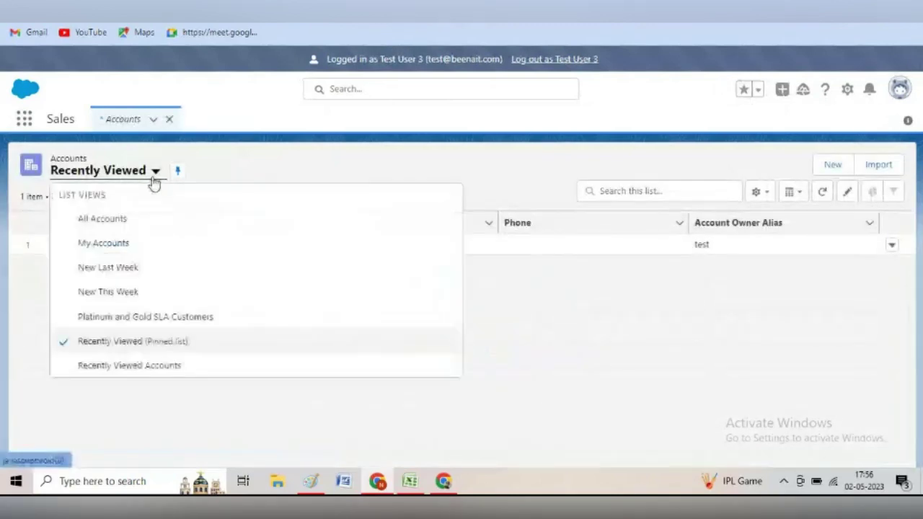
click(117, 220)
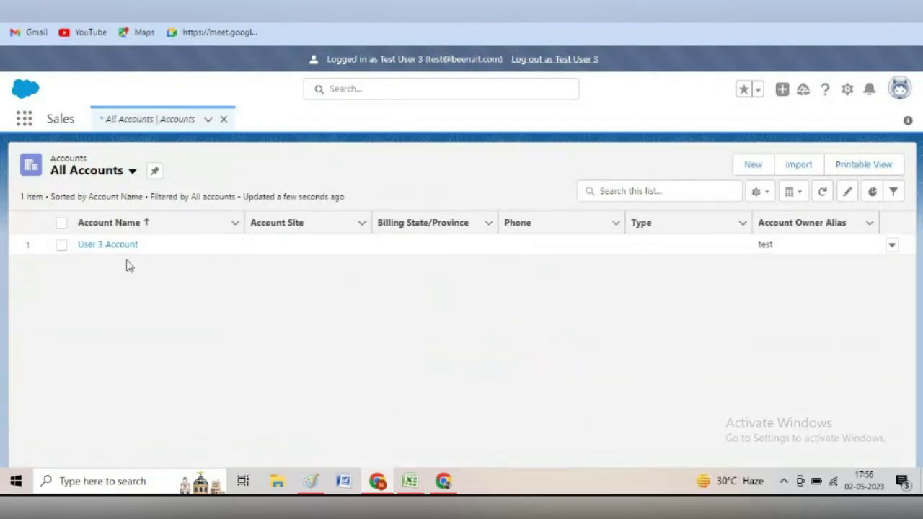
click(132, 172)
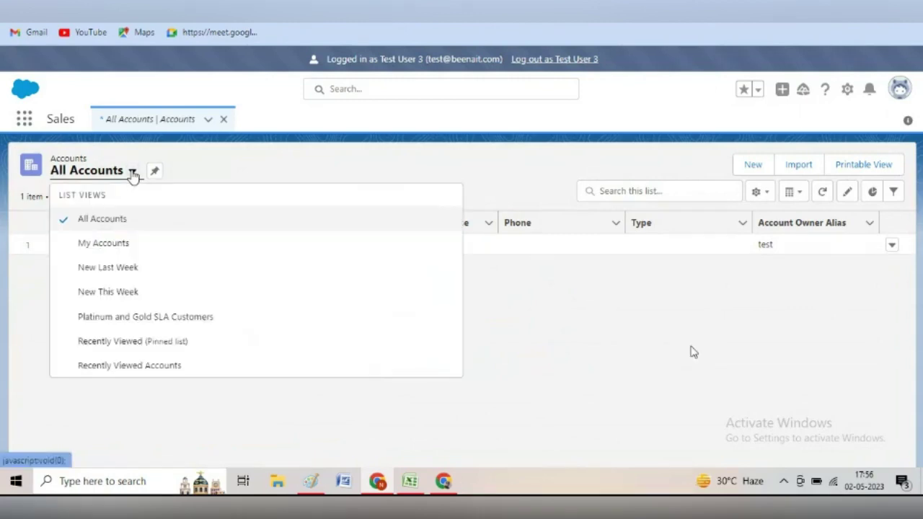
click(114, 222)
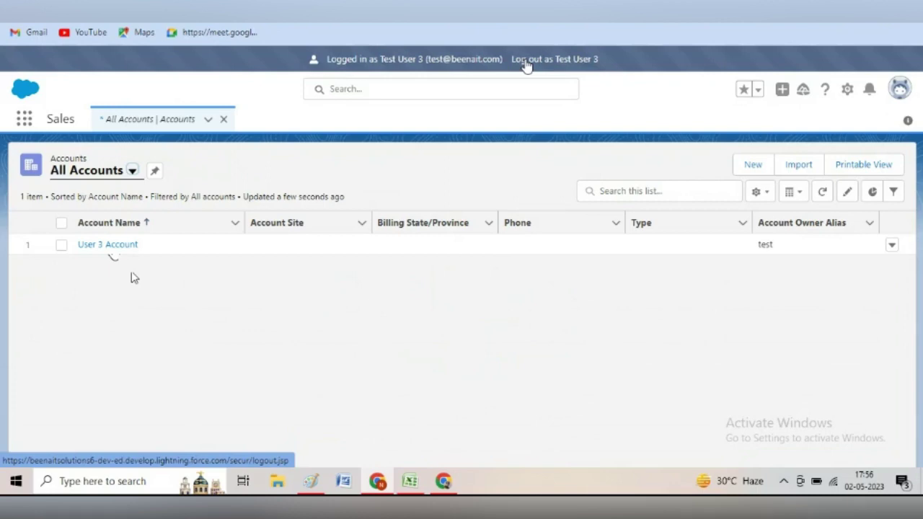
click(527, 64)
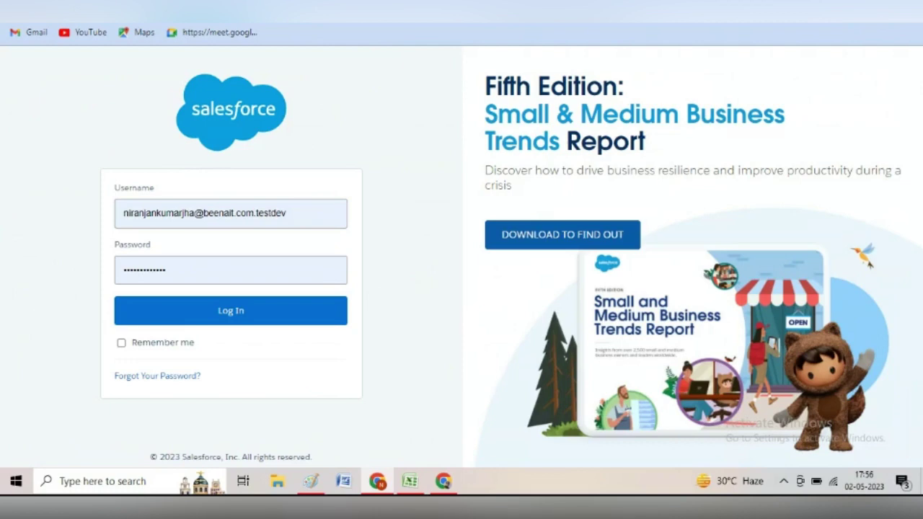
Step: Log in as admin and open the Users list showing Test Users 3, 4 and 5
key(ctrl+l)
text(login.salesforce.com)
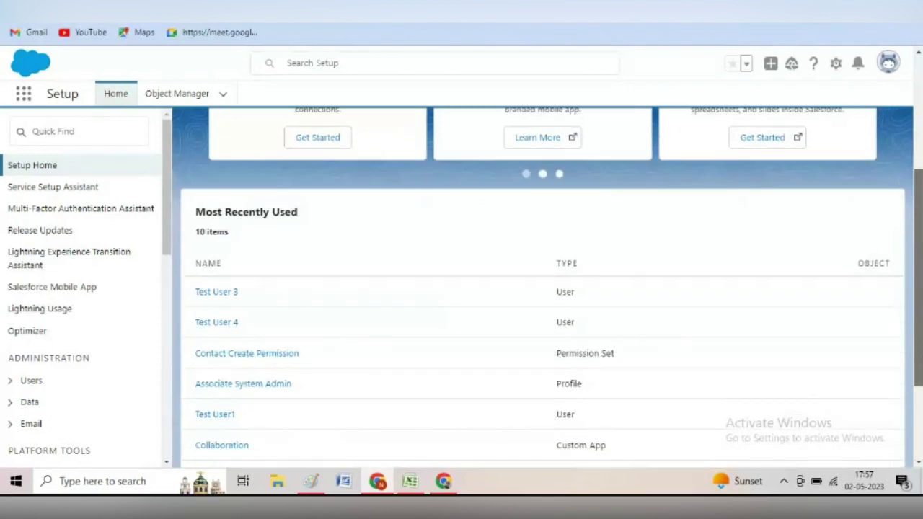
scroll(237, 297, up, 1)
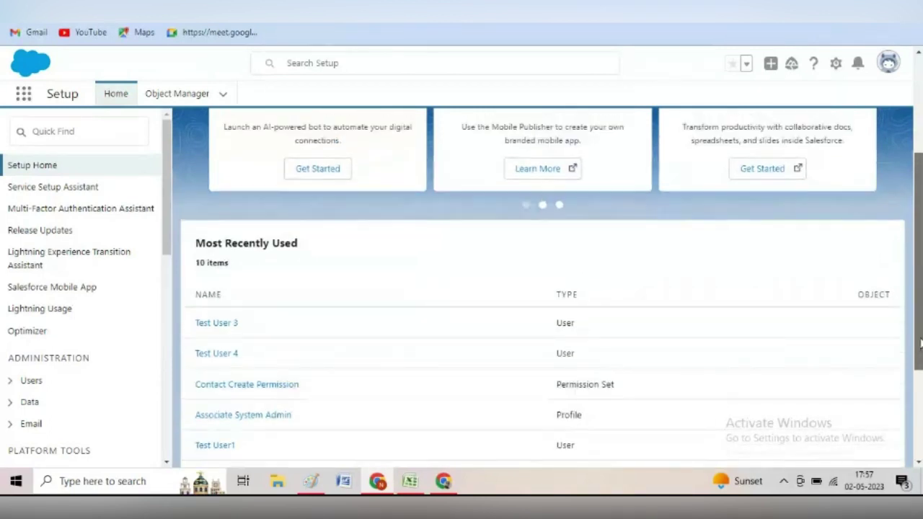
click(73, 133)
text(users)
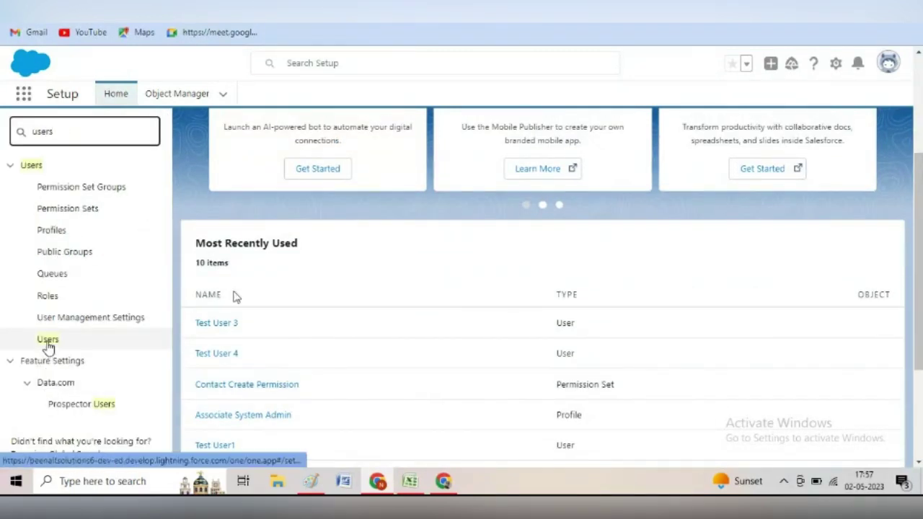
click(48, 342)
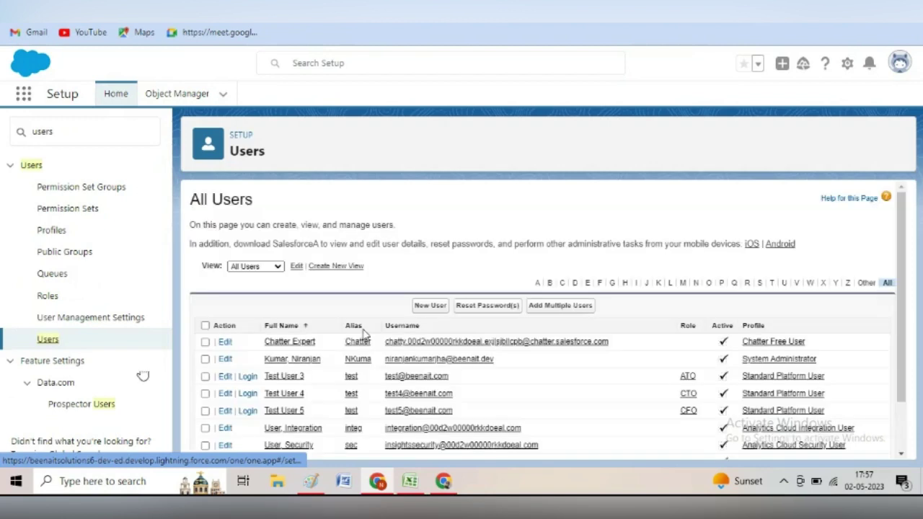
Step: As Test User 4, show All Accounts listing User 3 Account and User 4 Account
click(249, 396)
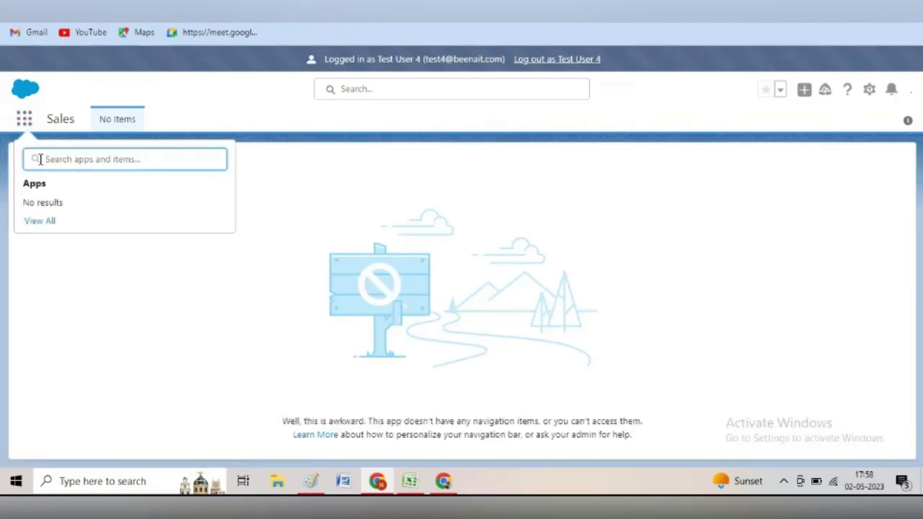
text(acc)
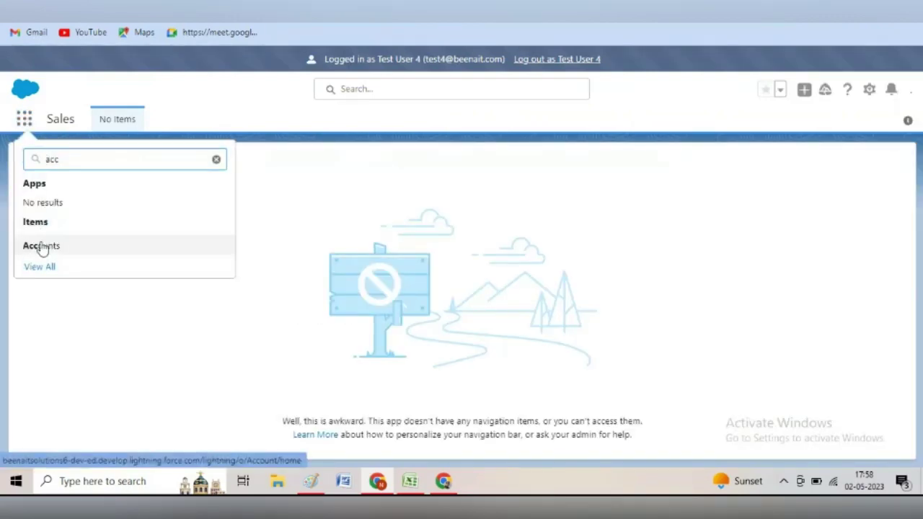
click(188, 247)
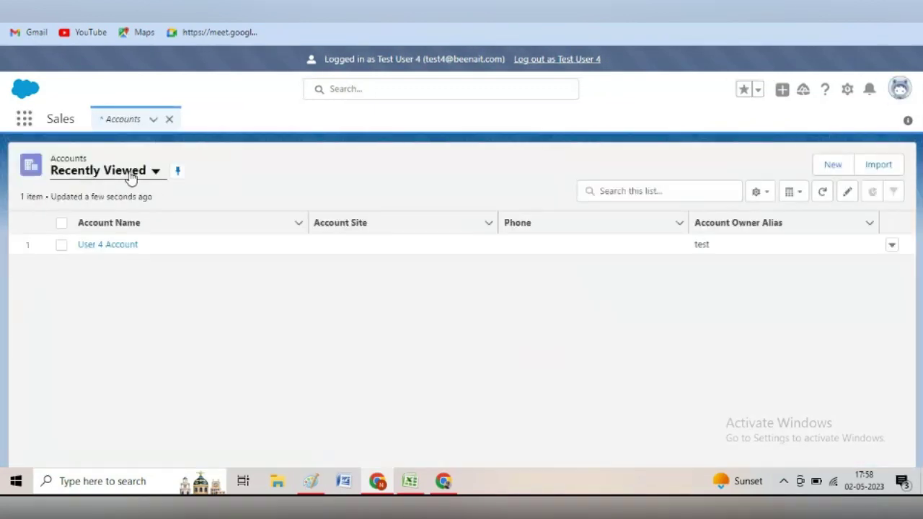
click(131, 178)
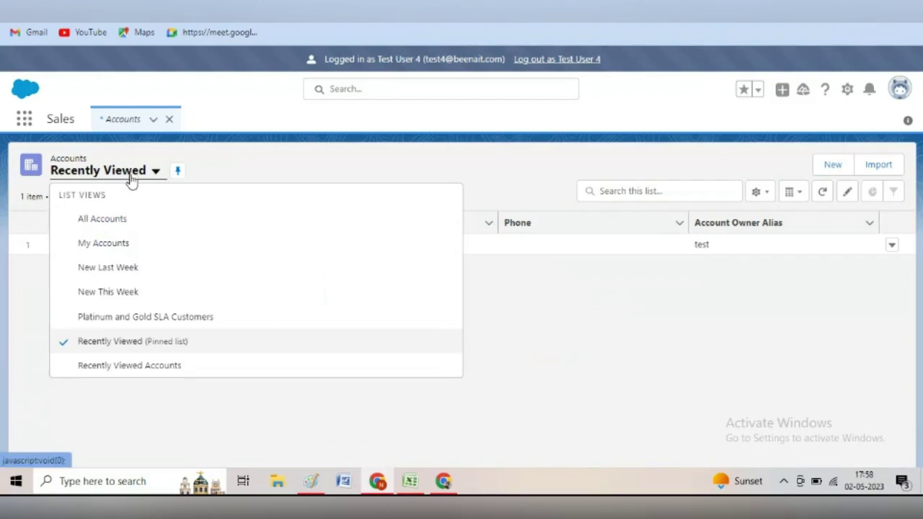
click(105, 219)
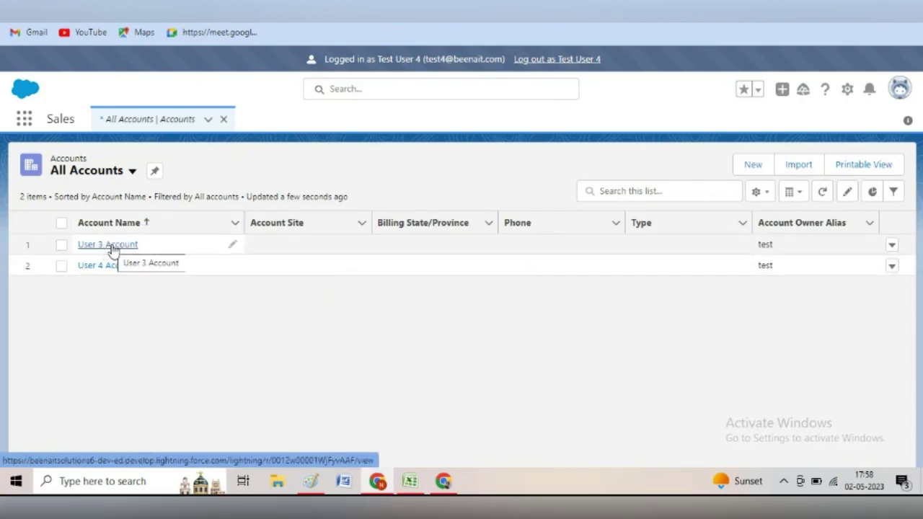
click(313, 483)
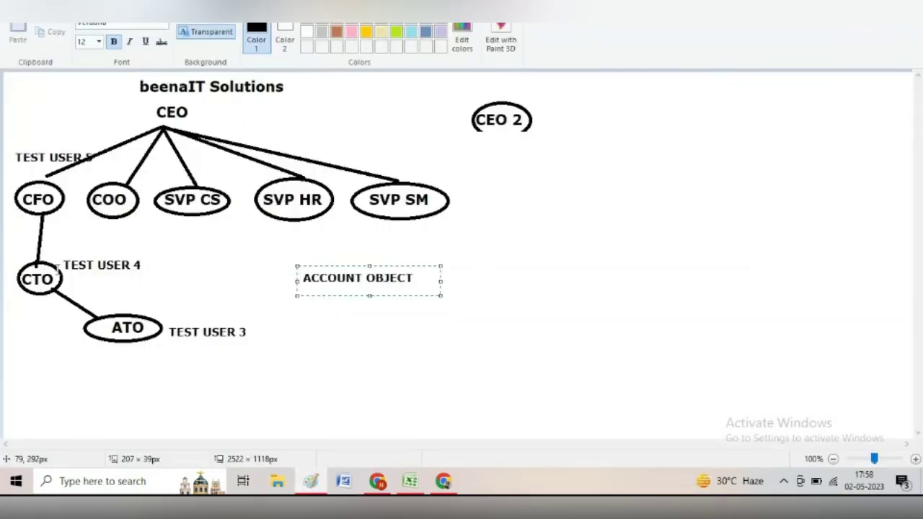
Step: Mark the TEST USER 4 (CTO) and TEST USER 3 (ATO) labels on the Paint org chart
drag(59, 262, 153, 275)
drag(168, 326, 240, 344)
click(229, 358)
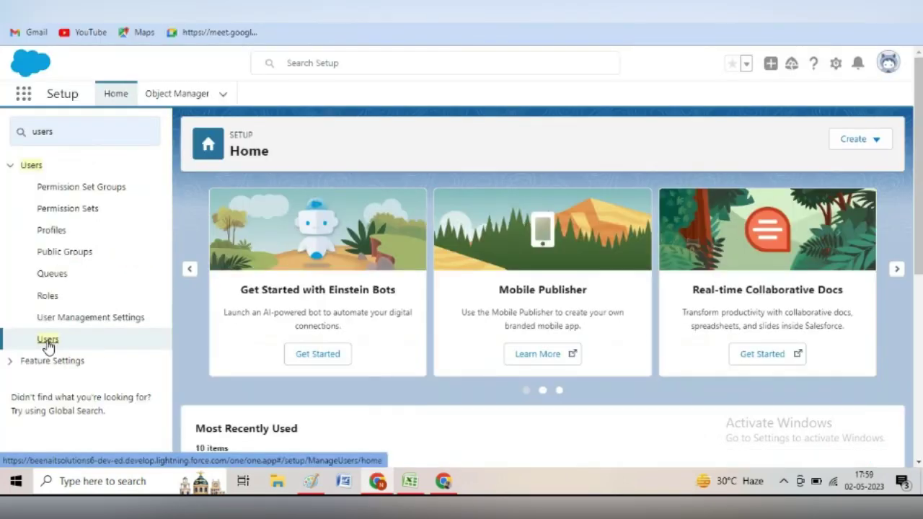
Step: Log in as Test User 5 and open Accounts via an App Launcher search for 'acc'
click(47, 344)
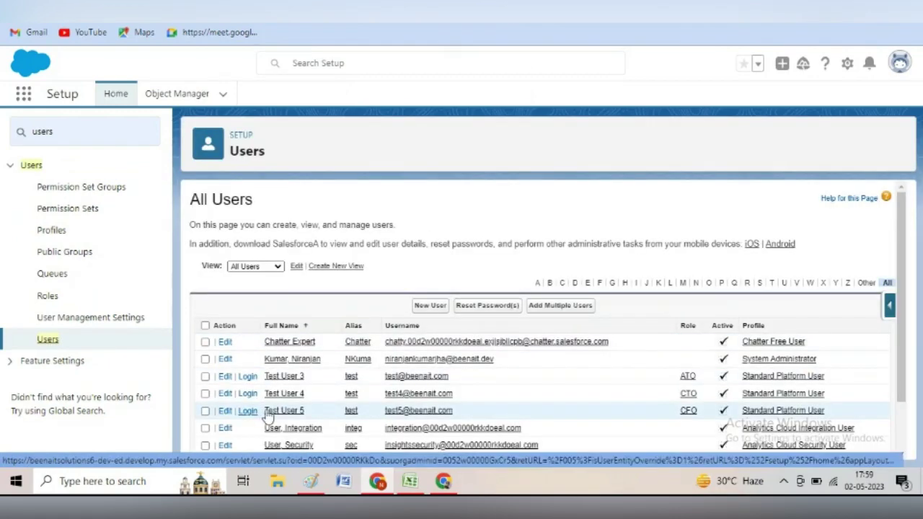
click(244, 412)
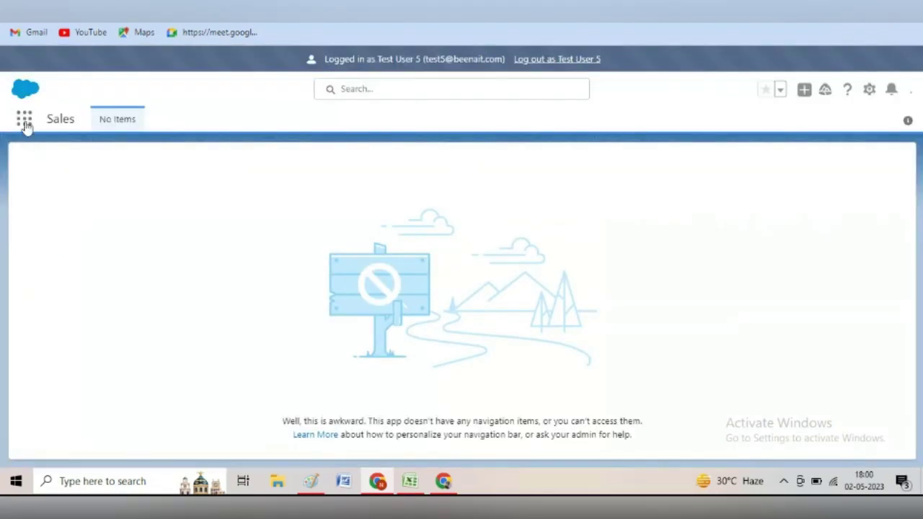
click(25, 125)
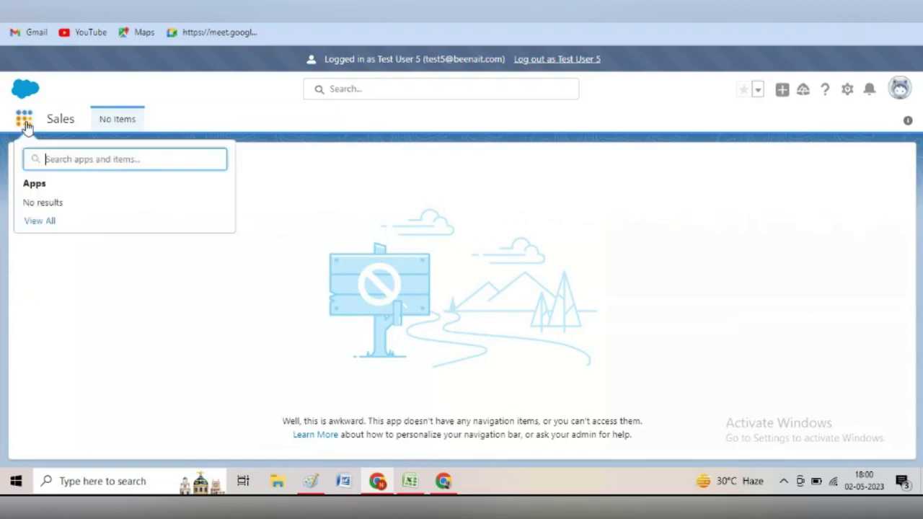
text(acc)
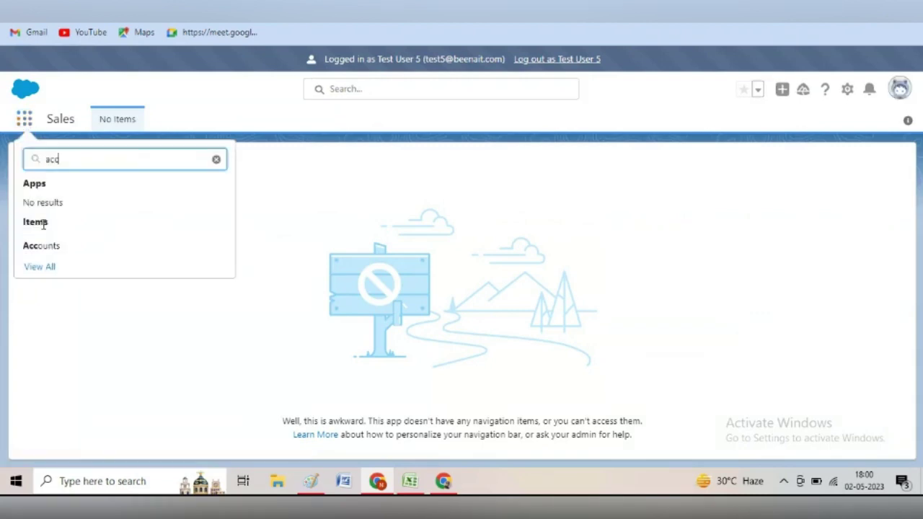
click(43, 246)
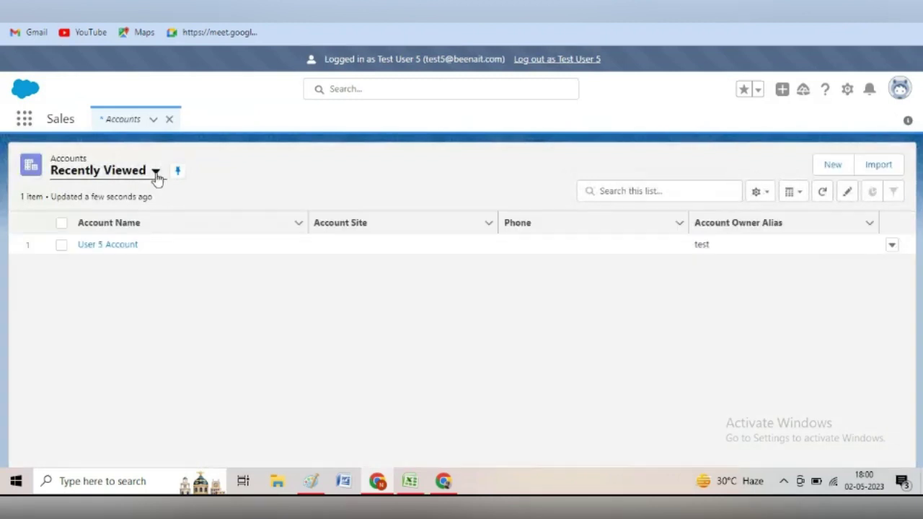
Step: Switch to the All Accounts list view showing User 3, 4 and 5 accounts, then return to Paint
click(155, 173)
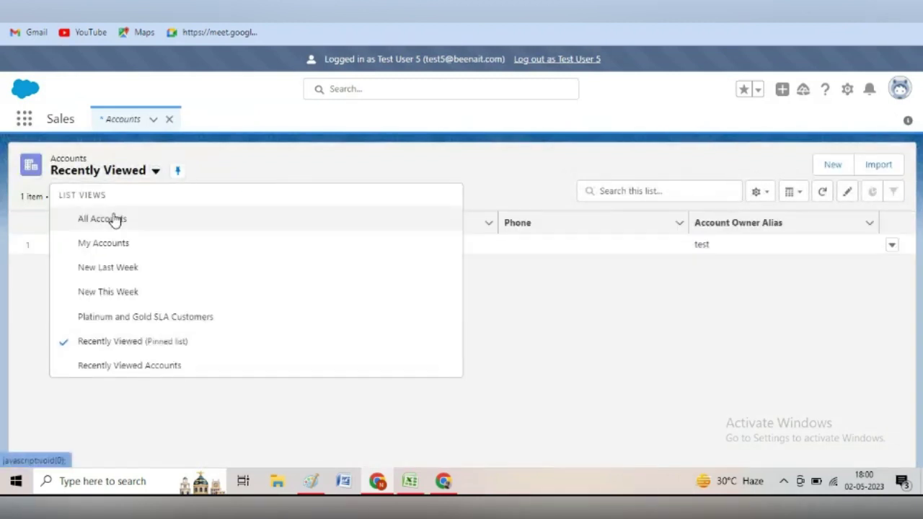
click(115, 219)
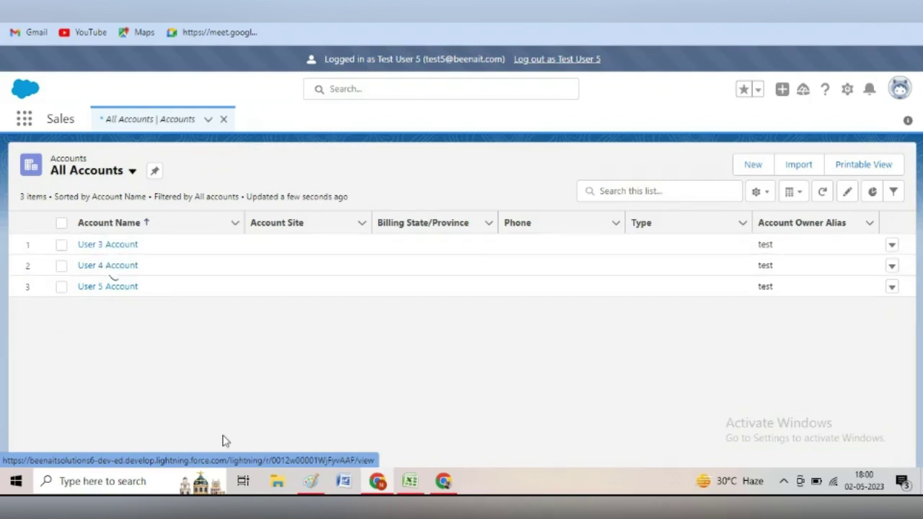
click(310, 481)
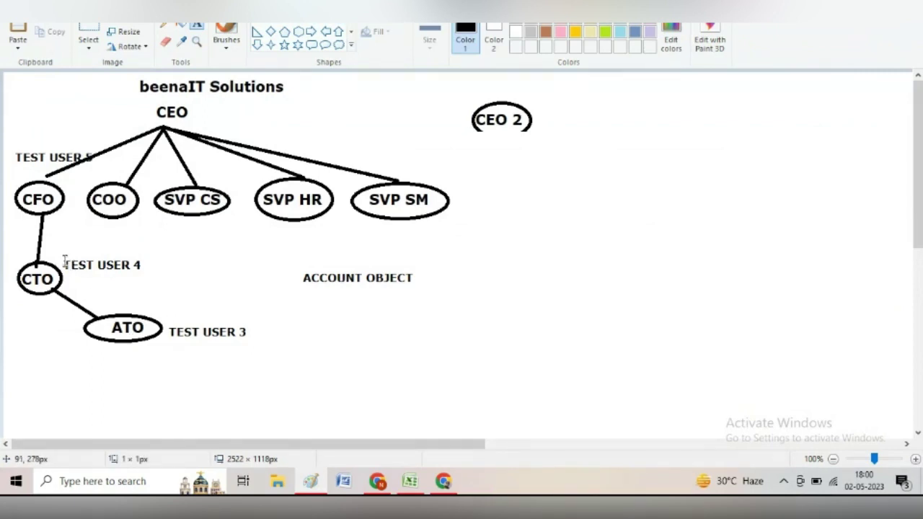
Step: Mark a text box around the TEST USER 4 label in the org chart, then dismiss it empty
drag(65, 262, 176, 274)
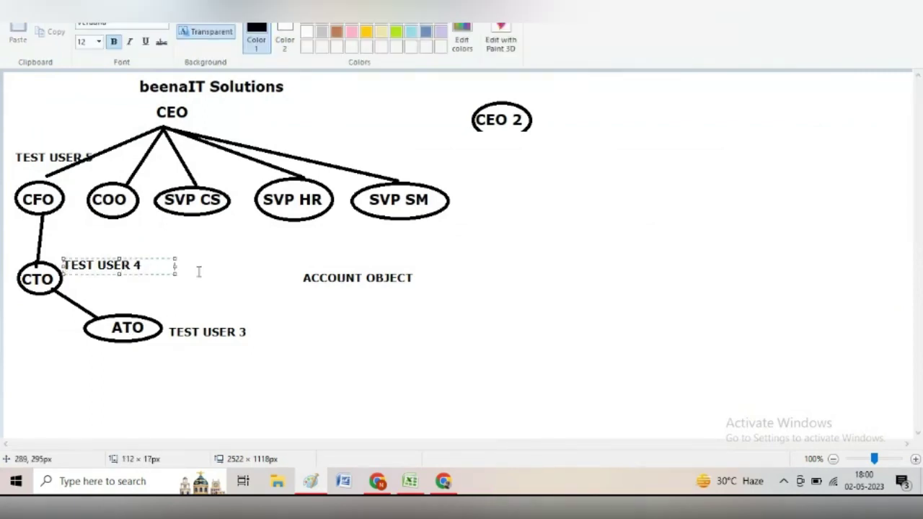
click(198, 271)
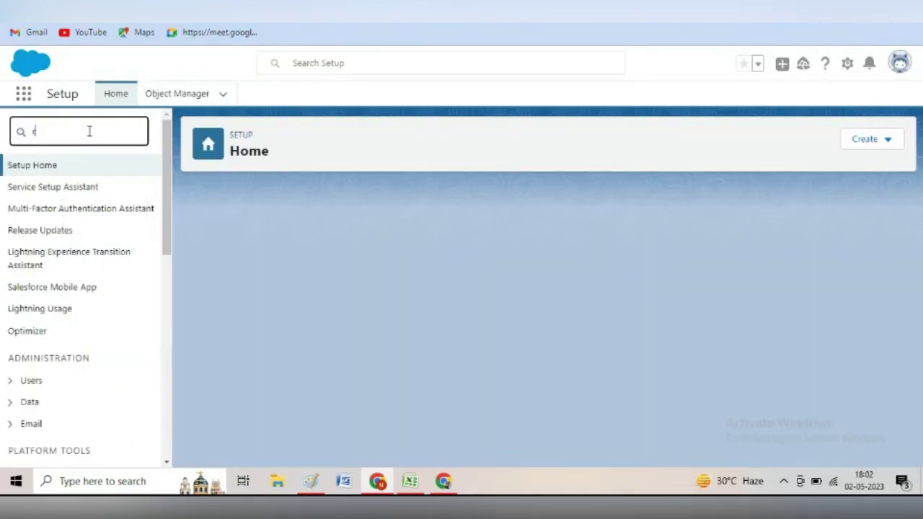
Step: Find Roles through a Quick Find search for 'roles' and open the role hierarchy setup
text(oles)
click(48, 187)
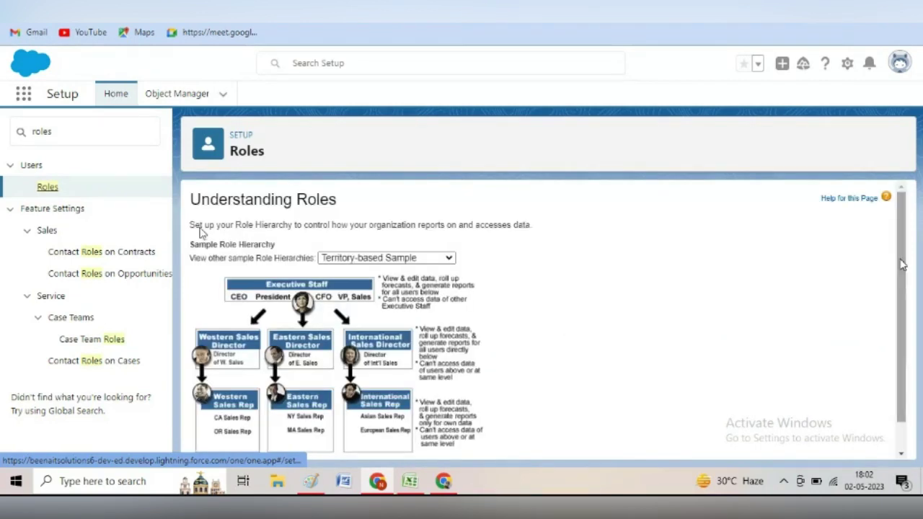
scroll(903, 265, down, 2)
click(558, 442)
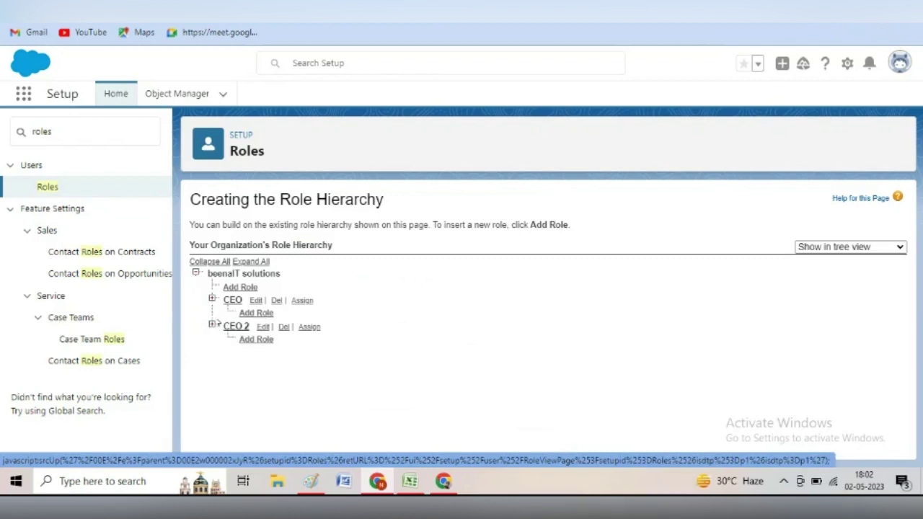
Step: Expand CEO, CFO and CTO in the role hierarchy and add a new role under CTO
click(256, 313)
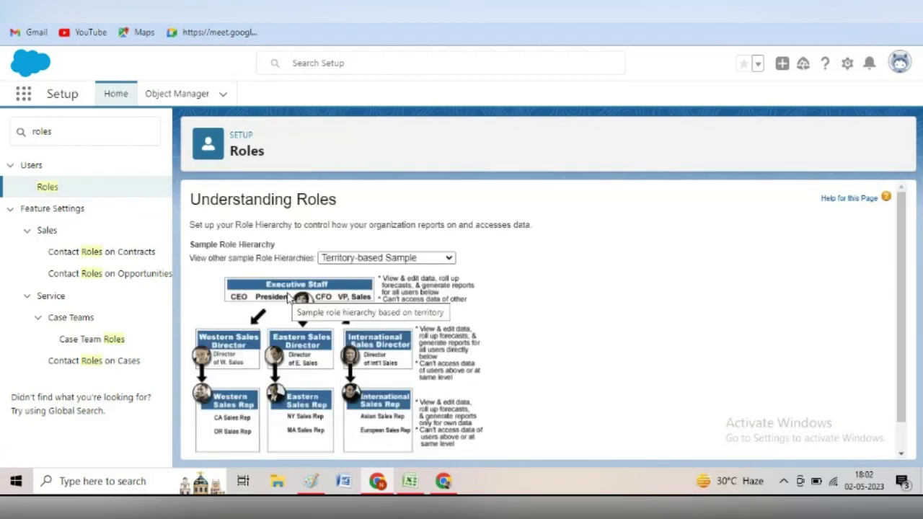
drag(901, 293, 911, 410)
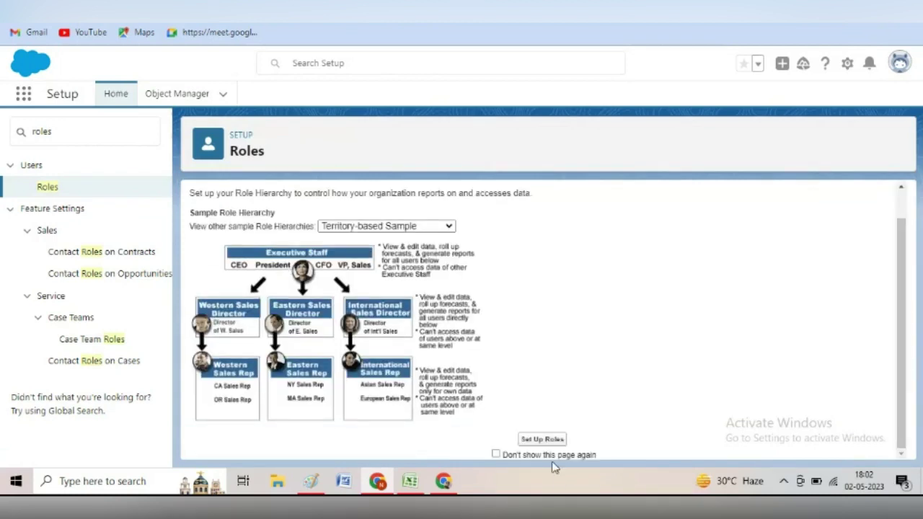
click(544, 440)
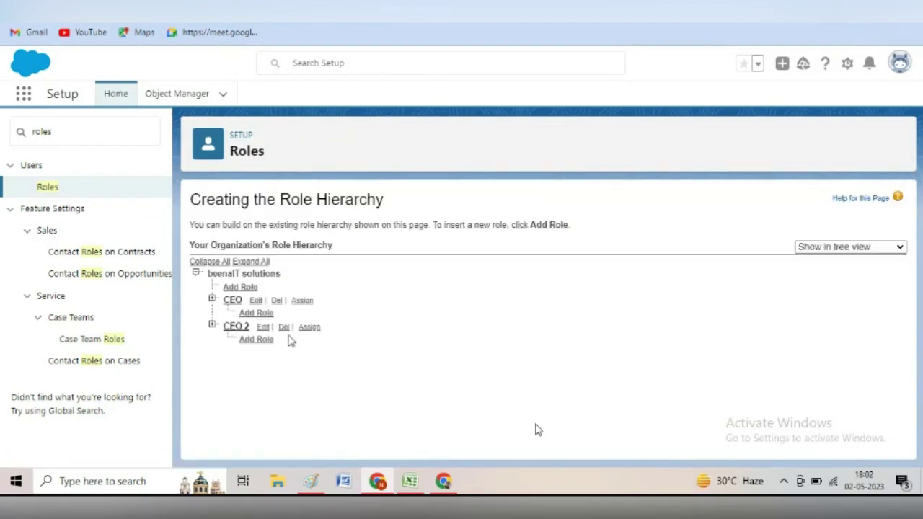
click(213, 300)
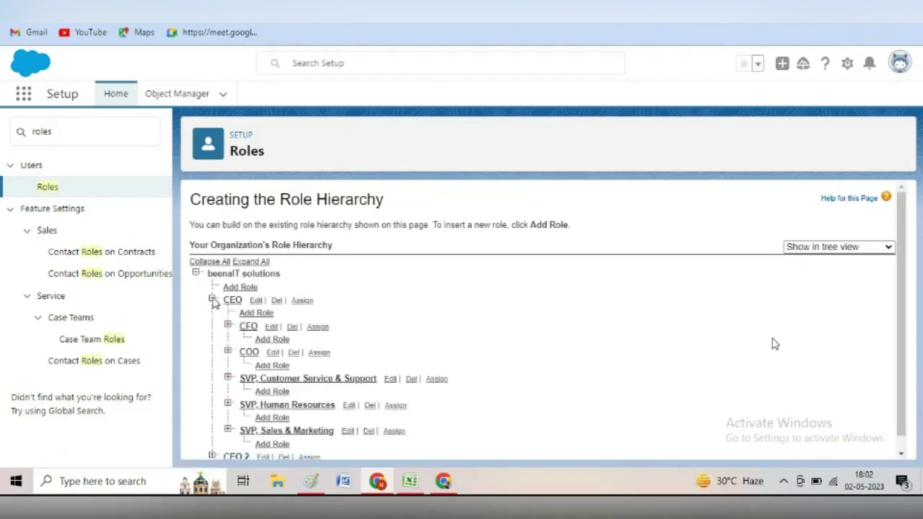
scroll(903, 317, down, 1)
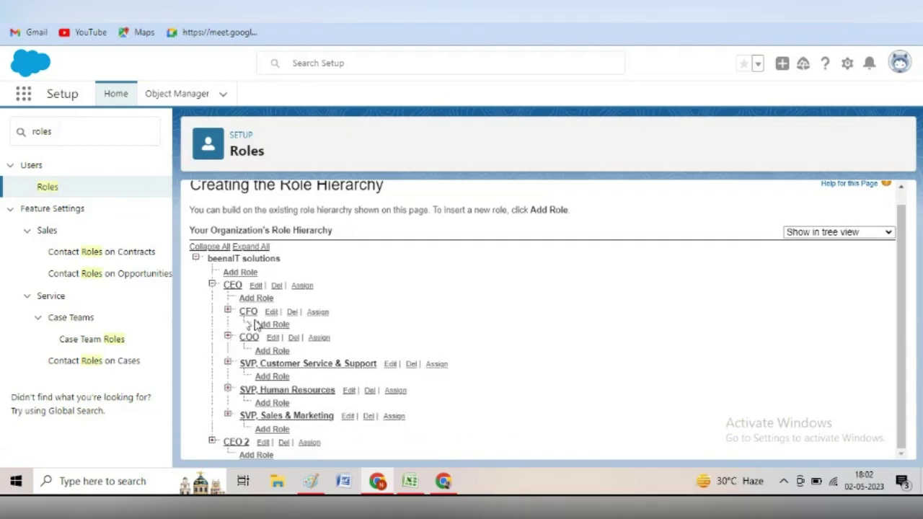
click(228, 311)
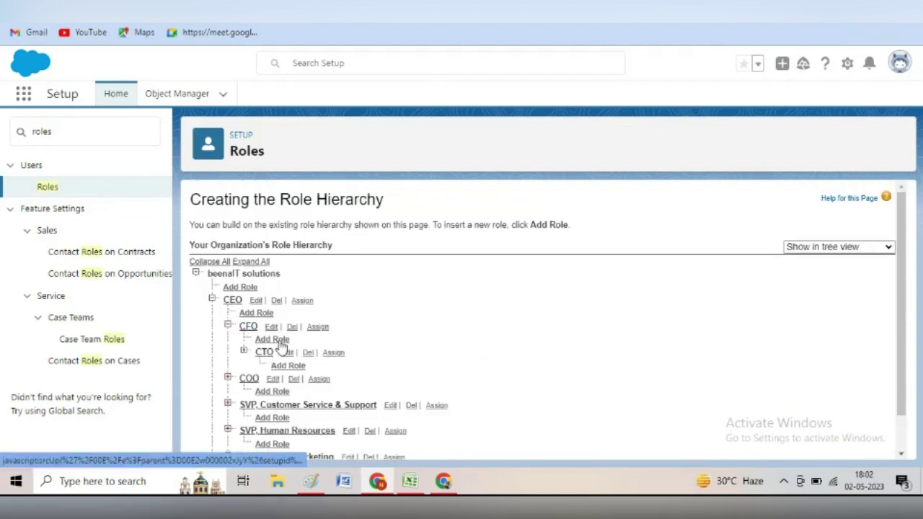
click(243, 351)
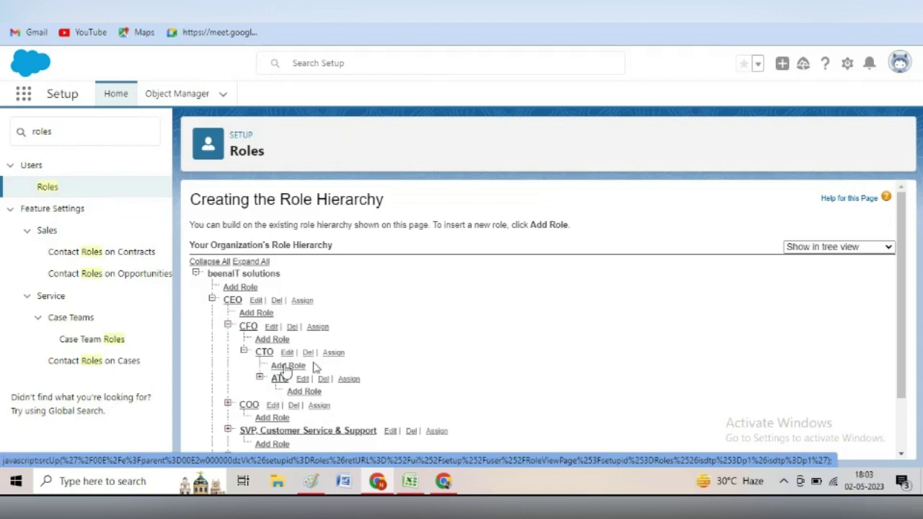
click(287, 367)
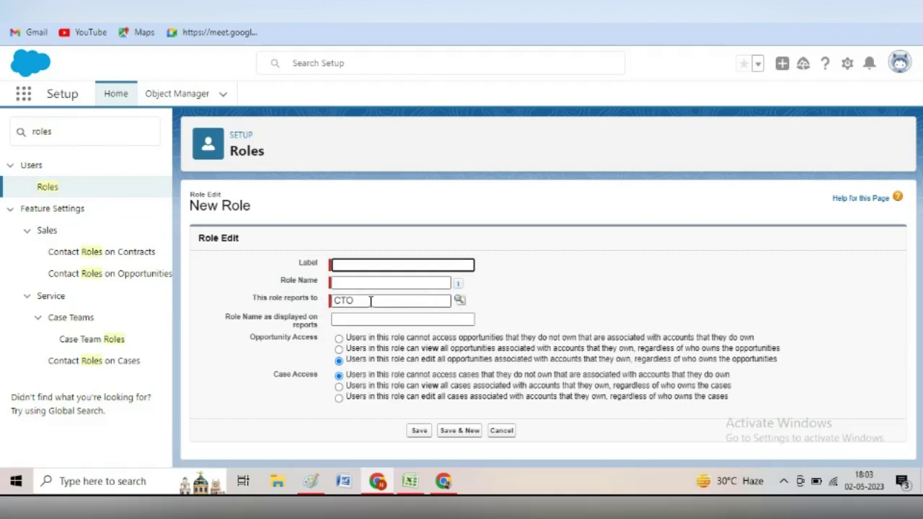
Step: Reconfirm CTO as the parent role through the Select a Role lookup, then cancel the new role
click(361, 301)
double_click(362, 300)
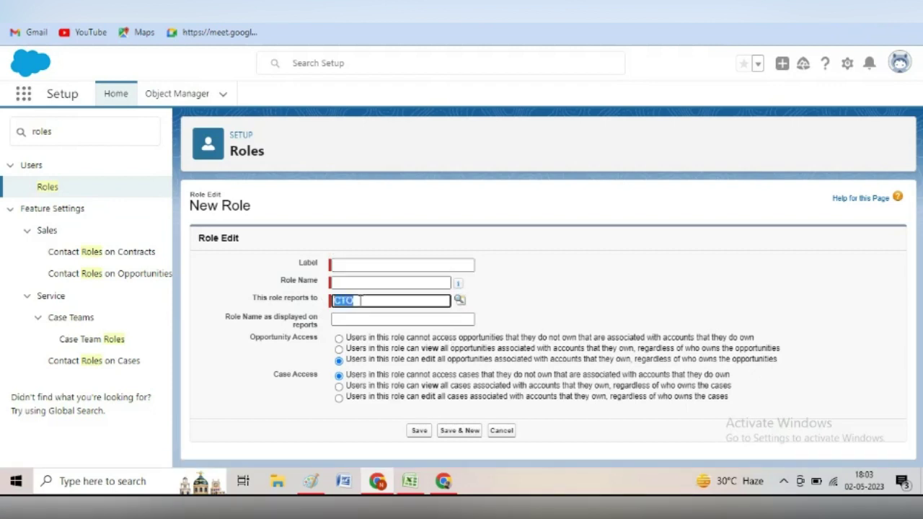
click(373, 305)
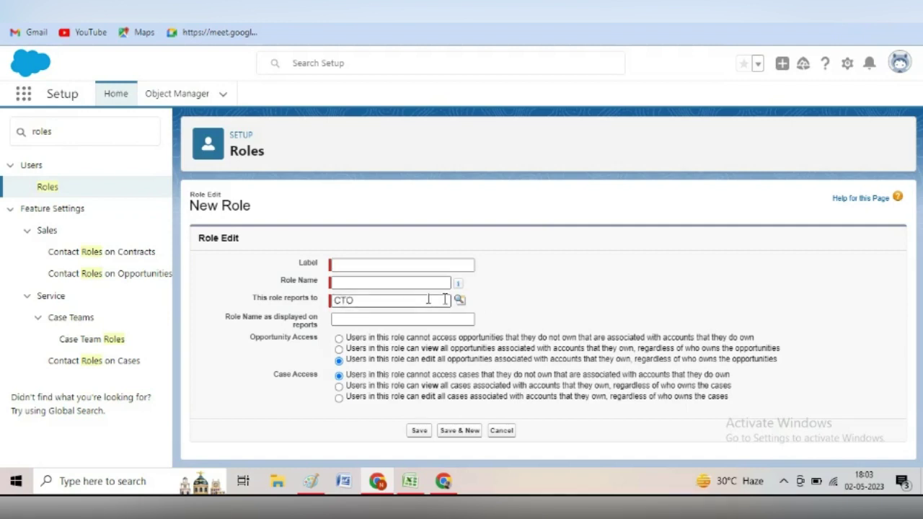
double_click(445, 300)
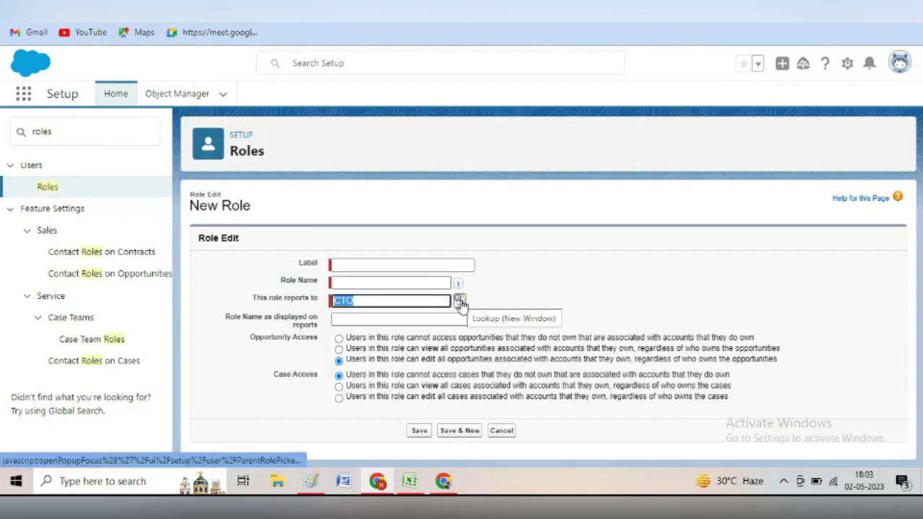
click(460, 301)
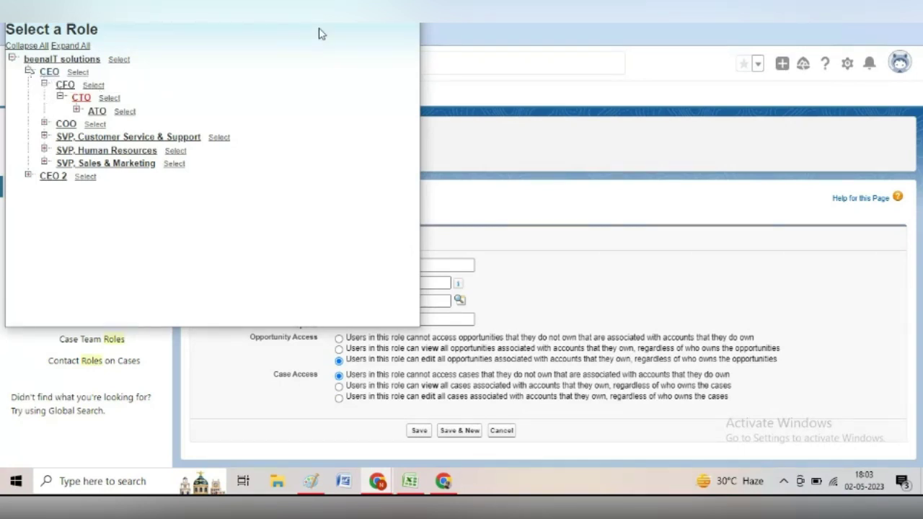
click(81, 98)
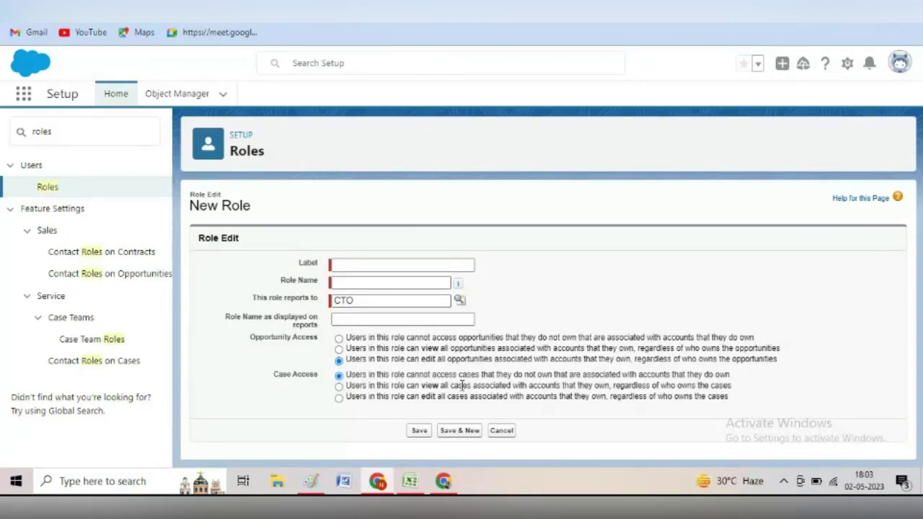
click(502, 431)
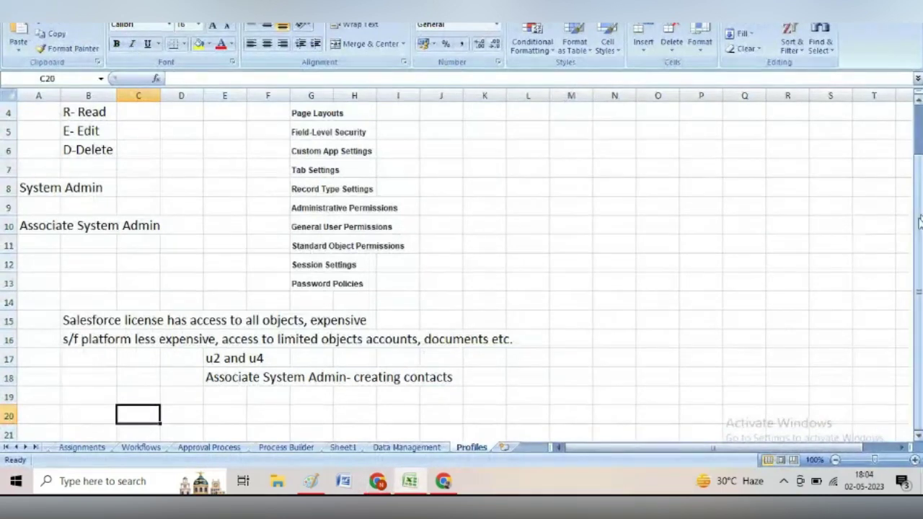
Step: Review the Profiles sheet licence-access notes, then bring the Paint org chart forward
mouse_move(919, 213)
mouse_down()
mouse_move(909, 157)
mouse_move(913, 209)
mouse_up()
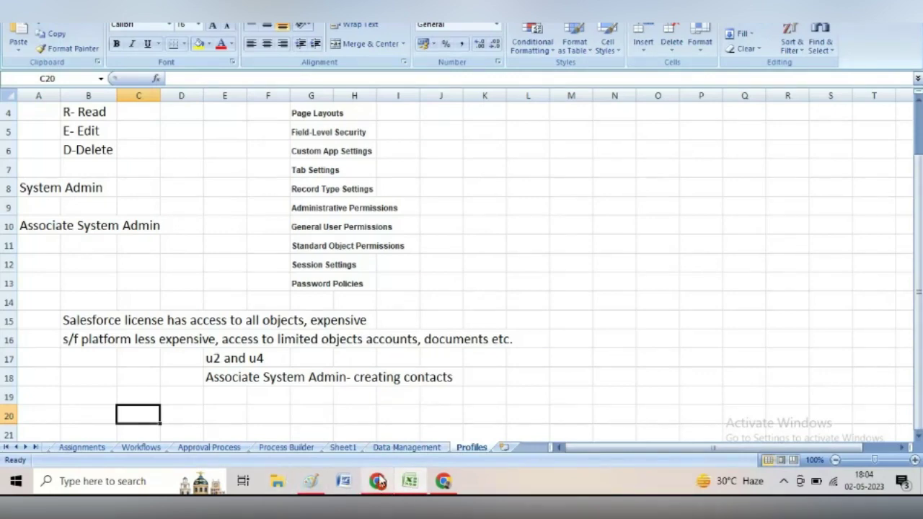
mouse_move(379, 482)
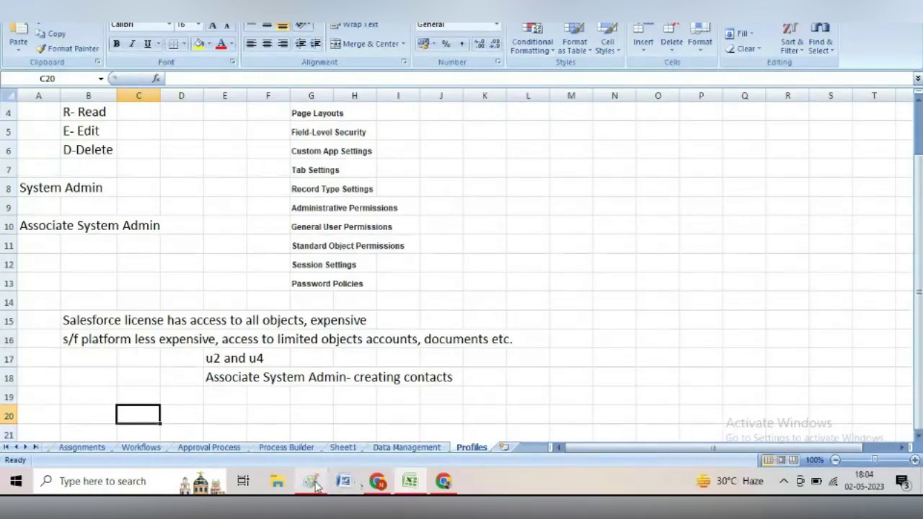
click(311, 481)
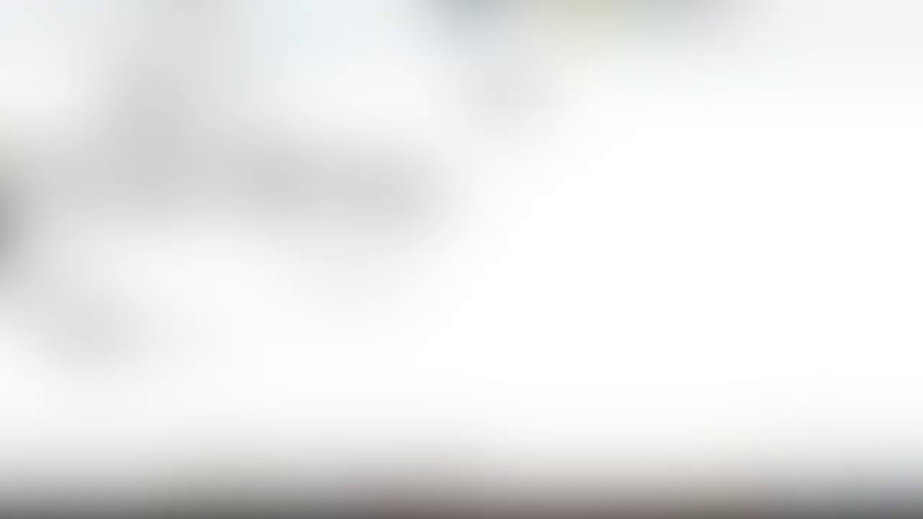